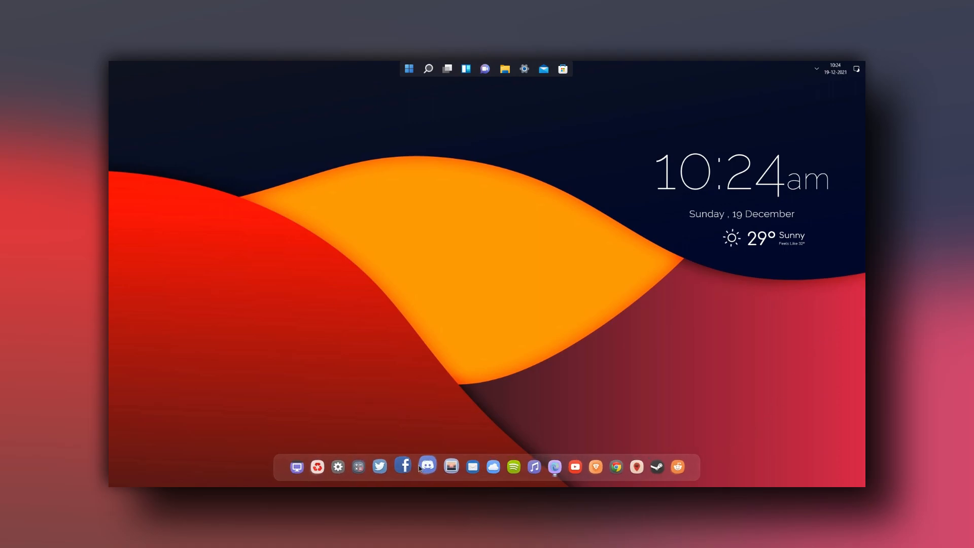
- Open This PC in a maximized window and look at the themed Quick access and drive views
{"action": "left_click", "coordinate": [308, 465]}
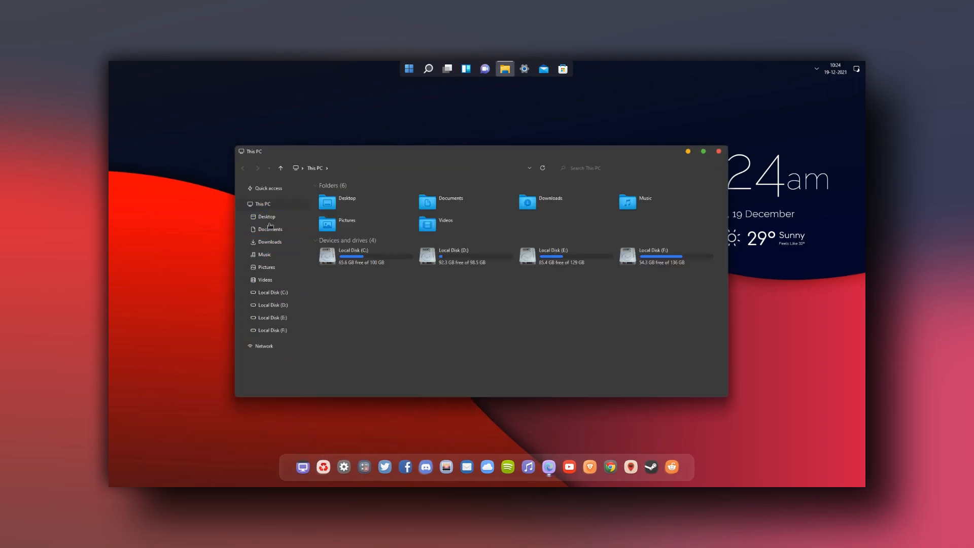
{"action": "double_click", "coordinate": [409, 151]}
{"action": "left_click", "coordinate": [175, 119]}
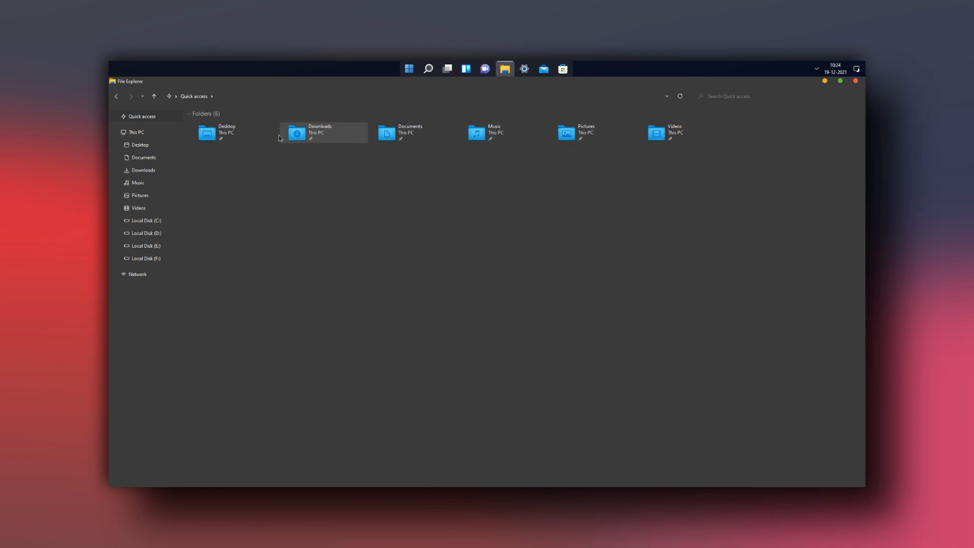
{"action": "left_click", "coordinate": [175, 133]}
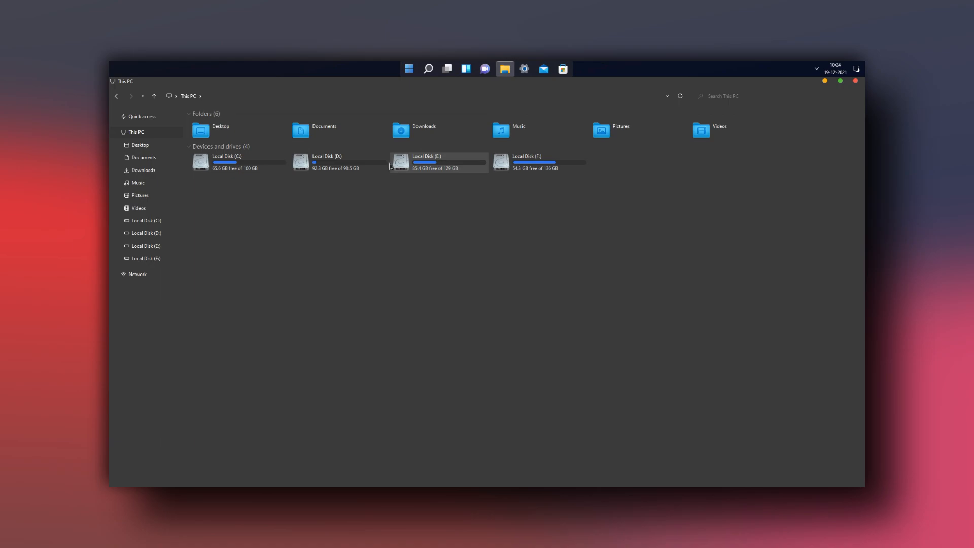
- Look through the Local Disk (C:) folders at different icon sizes, and close the file window
{"action": "left_click", "coordinate": [281, 166]}
{"action": "double_click", "coordinate": [281, 165]}
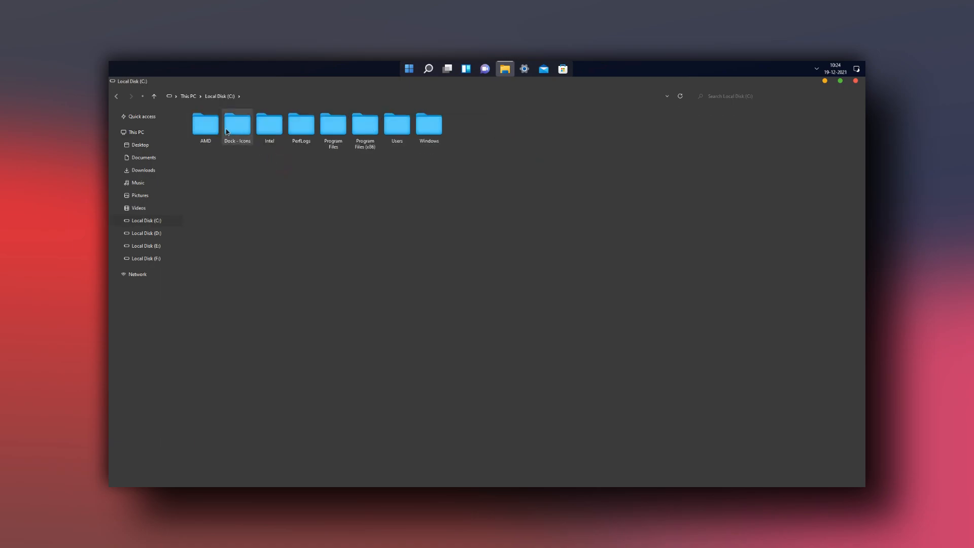
{"action": "scroll", "coordinate": [373, 222], "scroll_direction": "up", "scroll_amount": 3}
{"action": "scroll", "coordinate": [373, 223], "scroll_direction": "down", "scroll_amount": 2}
{"action": "left_click", "coordinate": [460, 85]}
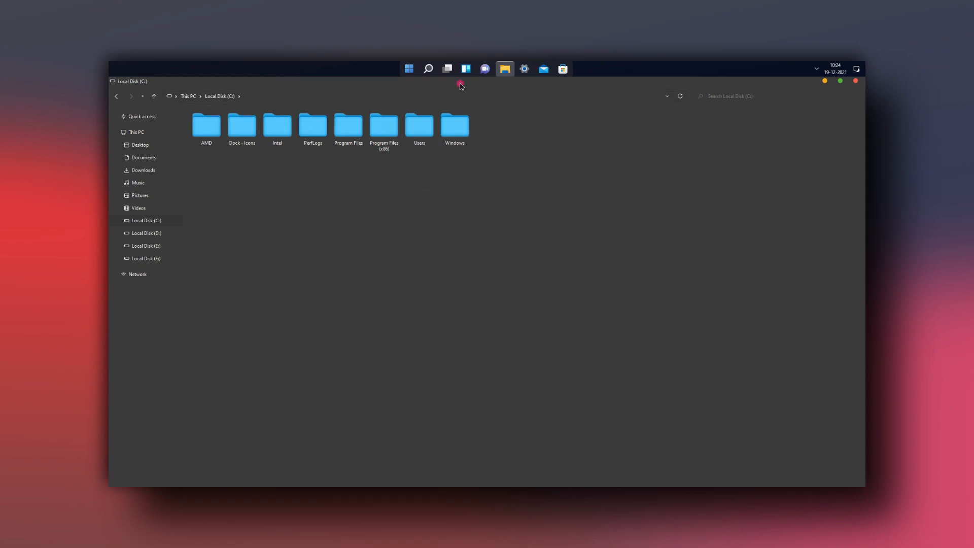
{"action": "left_click", "coordinate": [460, 85]}
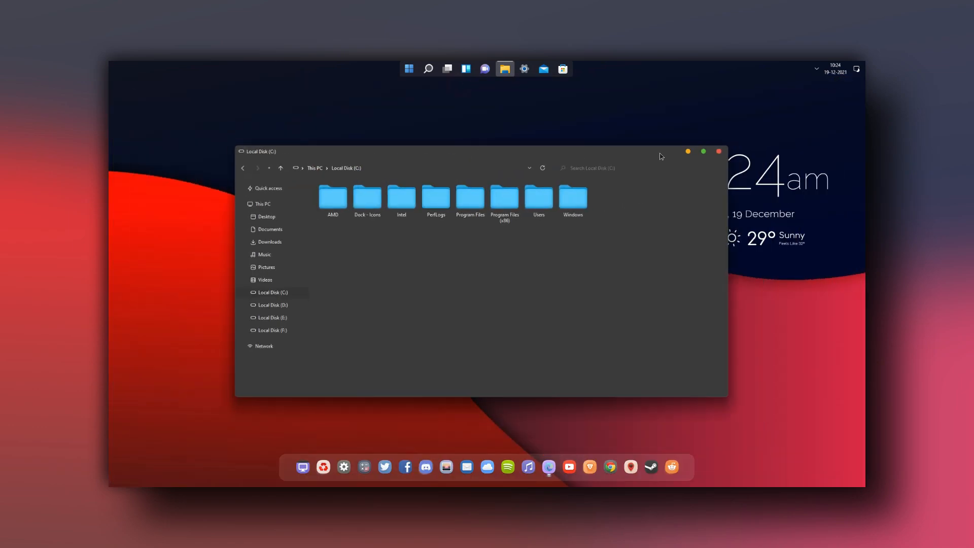
{"action": "left_click", "coordinate": [717, 153]}
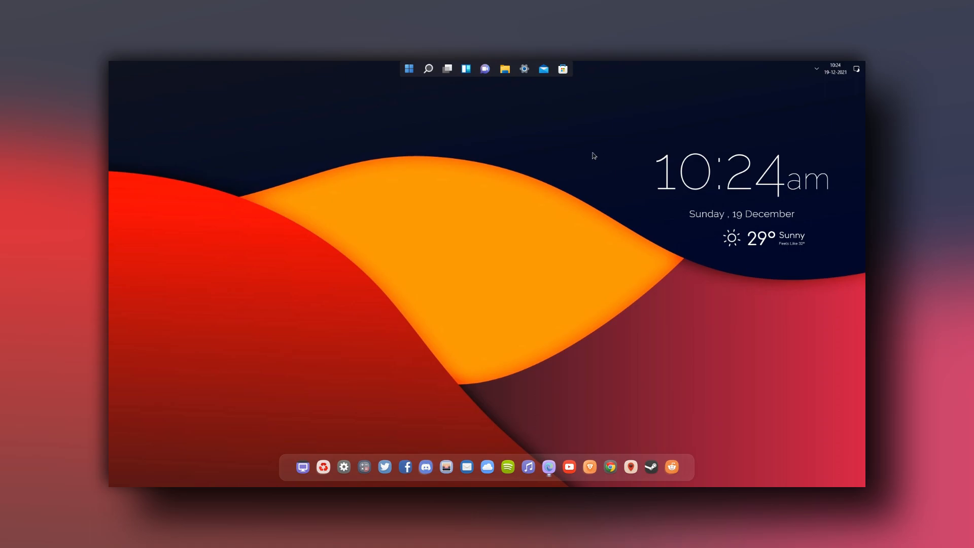
- Examine the styling of the Start menu, the search window and the calendar flyout
{"action": "left_click", "coordinate": [408, 68]}
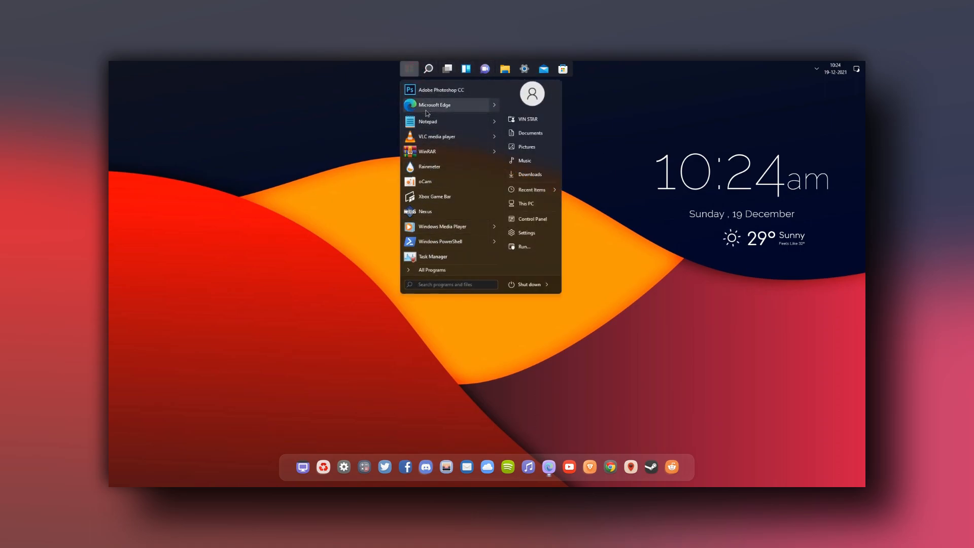
{"action": "left_click", "coordinate": [429, 70]}
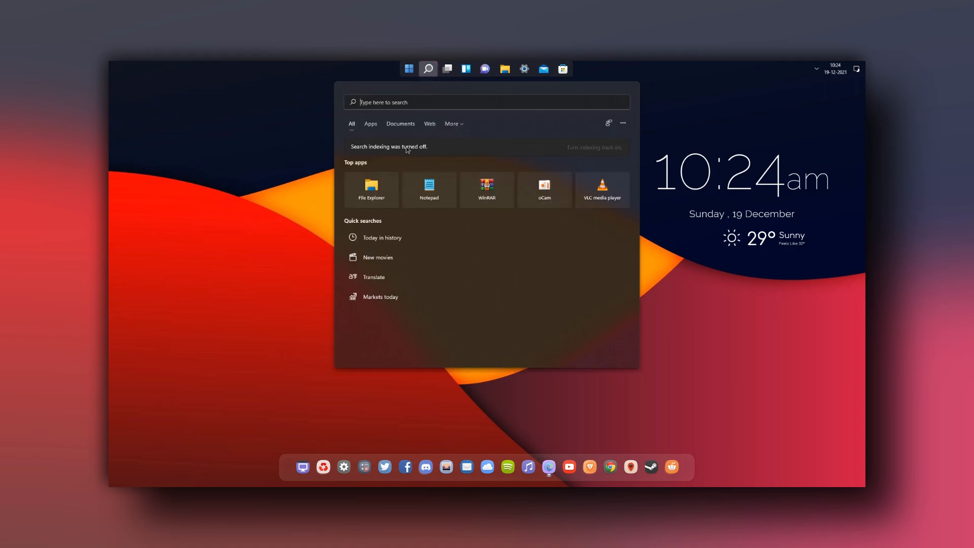
{"action": "left_click", "coordinate": [662, 108]}
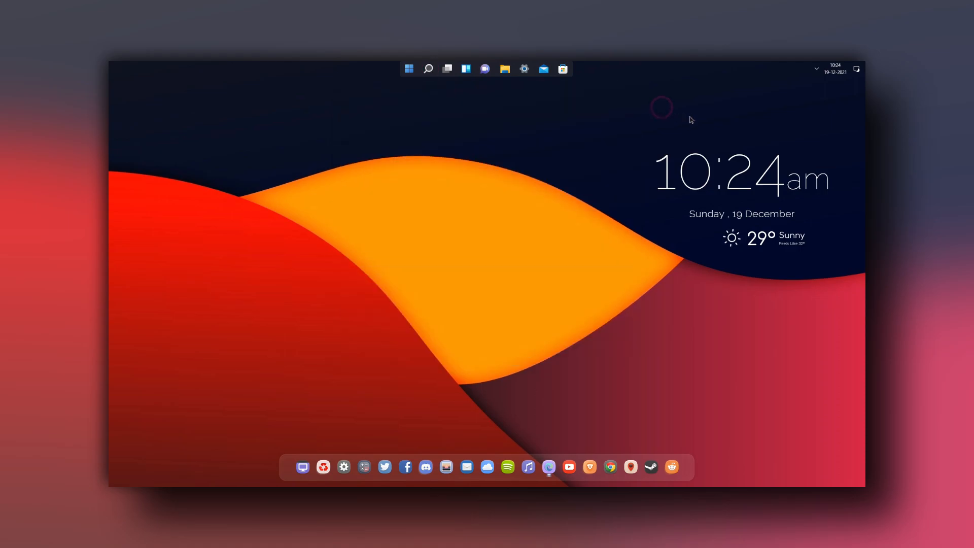
{"action": "left_click", "coordinate": [857, 69]}
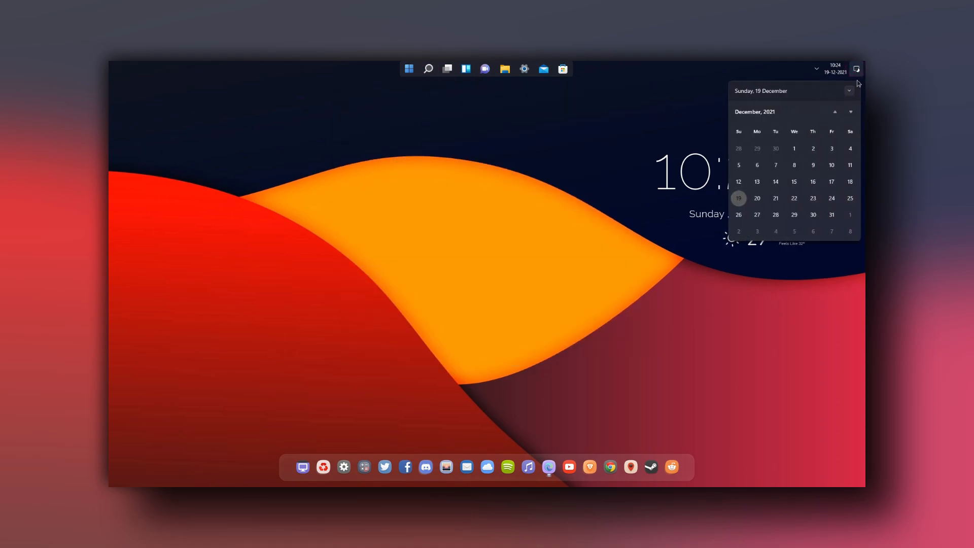
{"action": "left_click", "coordinate": [699, 96]}
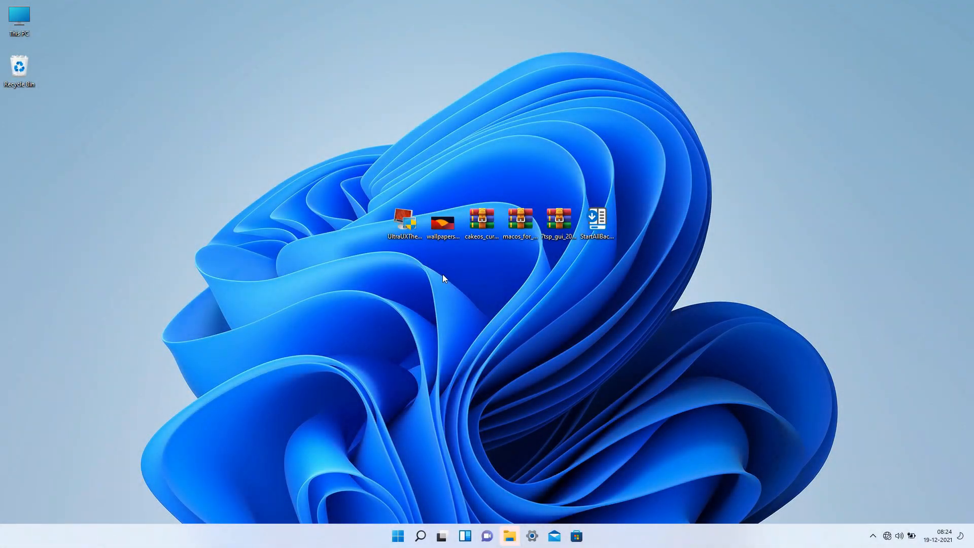
- Install UltraUXThemePatcher, accepting its license agreement and completing the setup wizard
{"action": "left_click", "coordinate": [417, 236]}
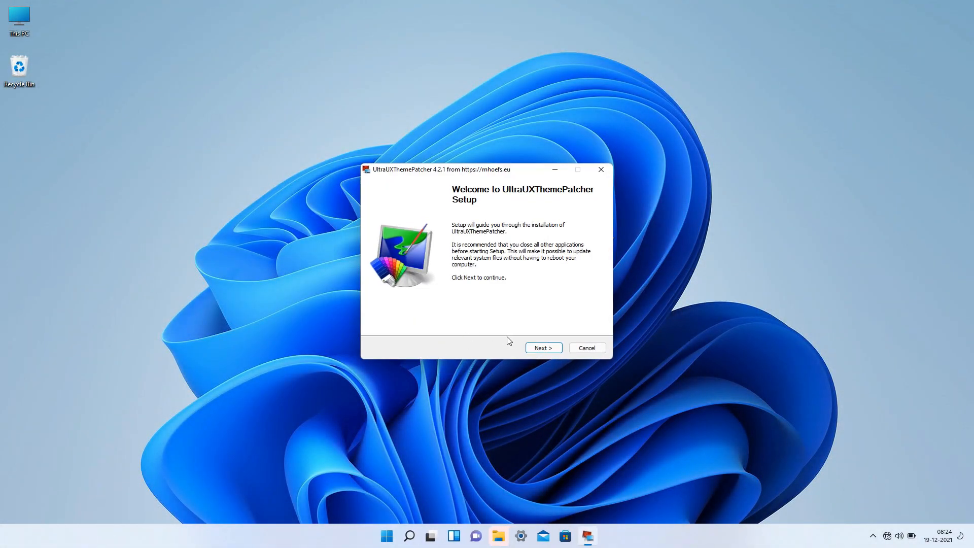
{"action": "left_click", "coordinate": [535, 347]}
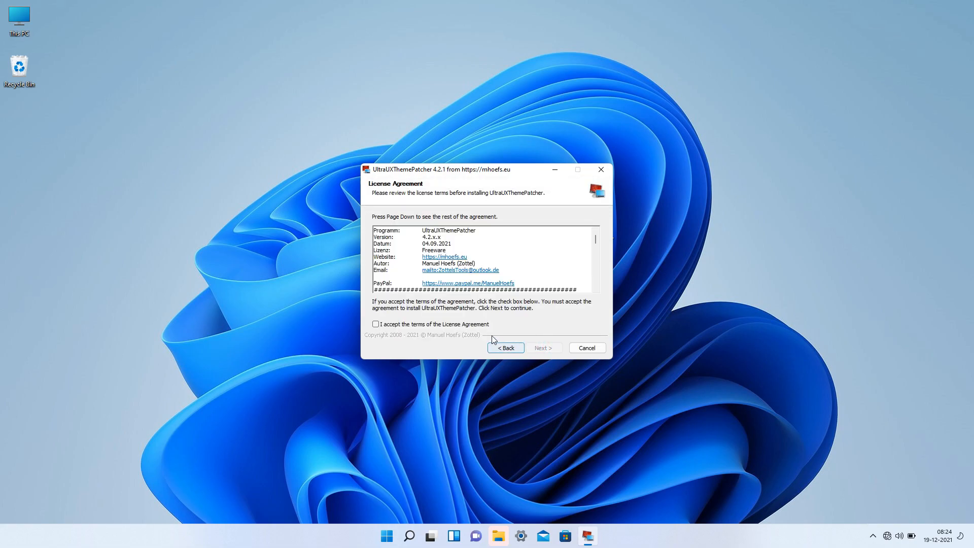
{"action": "left_click", "coordinate": [480, 327]}
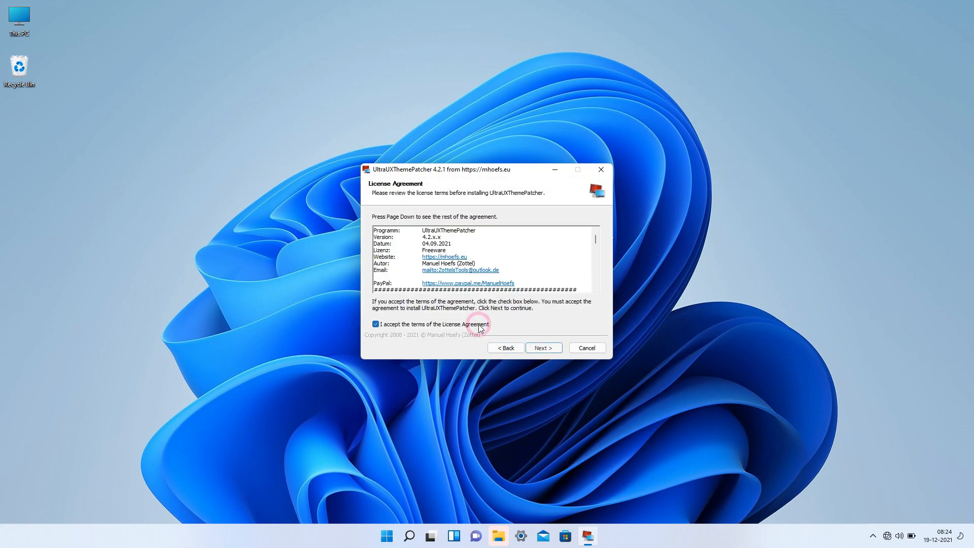
{"action": "left_click", "coordinate": [540, 346]}
{"action": "left_click", "coordinate": [540, 345]}
{"action": "left_click", "coordinate": [540, 345]}
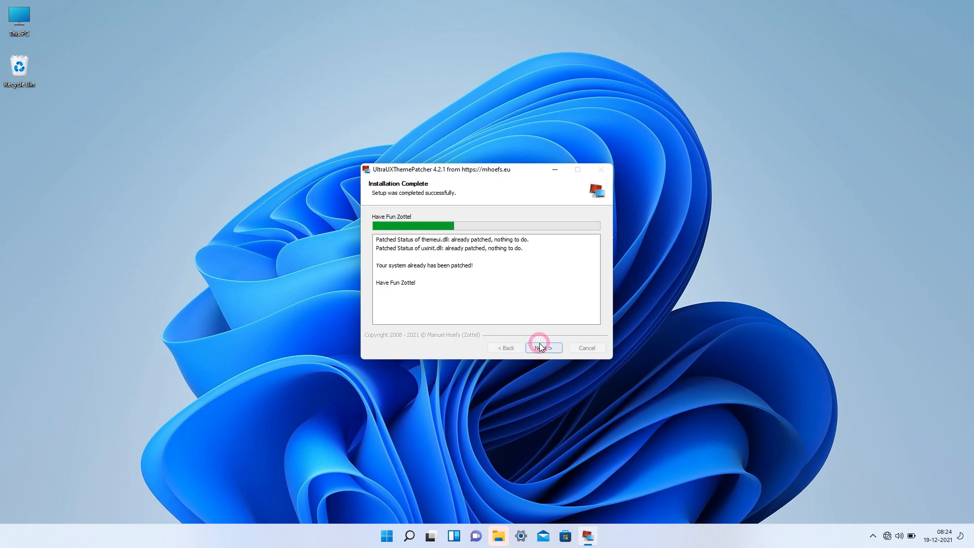
{"action": "left_click", "coordinate": [540, 346]}
{"action": "left_click", "coordinate": [540, 345]}
{"action": "left_click", "coordinate": [540, 345]}
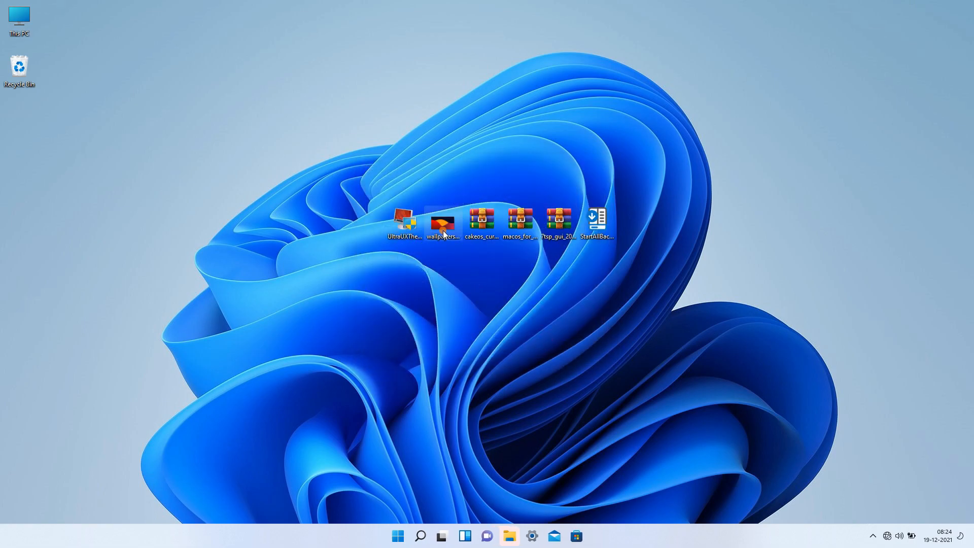
- Set the downloaded wallpaper image on the desktop as the desktop background
{"action": "right_click", "coordinate": [443, 234]}
{"action": "left_click", "coordinate": [461, 244]}
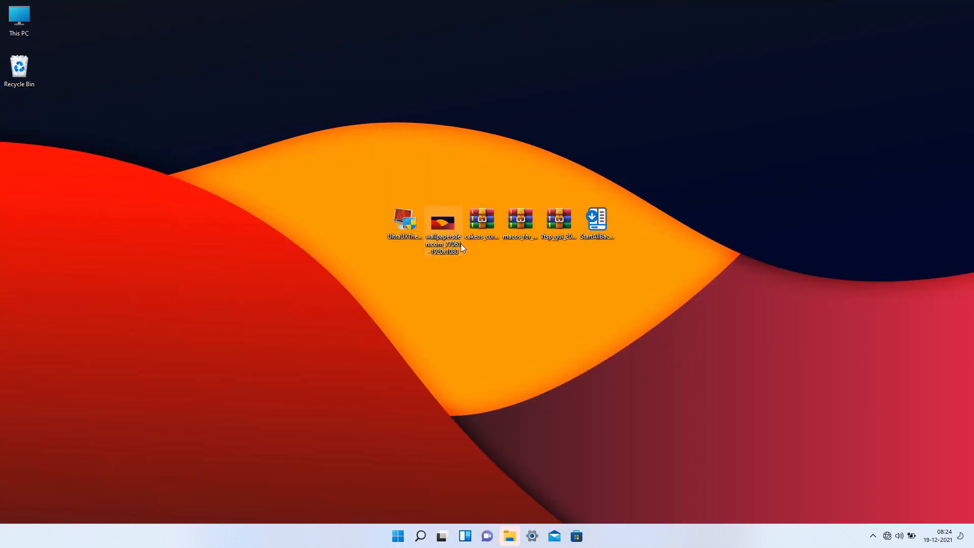
- Extract the cakeOS cursors archive with WinRAR, keeping the default extraction options
{"action": "right_click", "coordinate": [485, 223]}
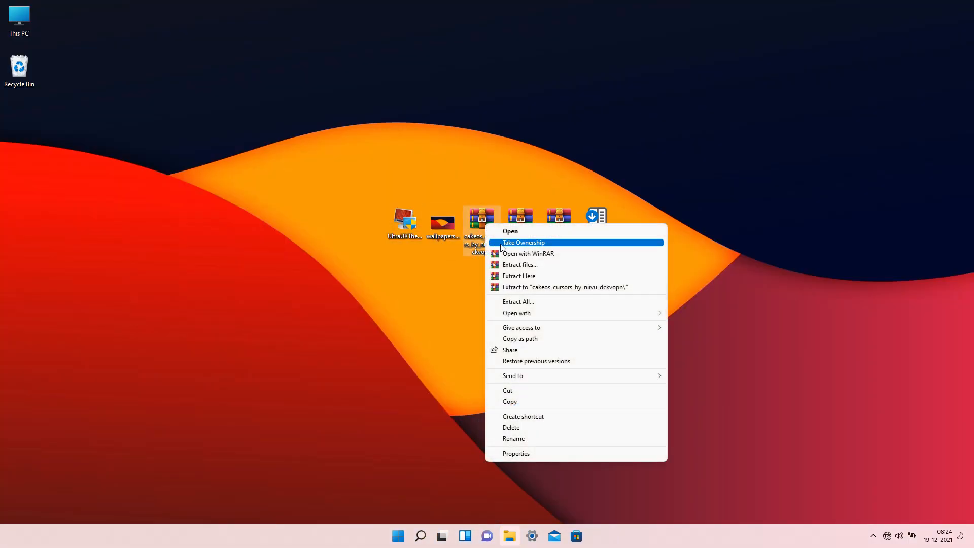
{"action": "left_click", "coordinate": [531, 264]}
{"action": "left_click", "coordinate": [514, 382]}
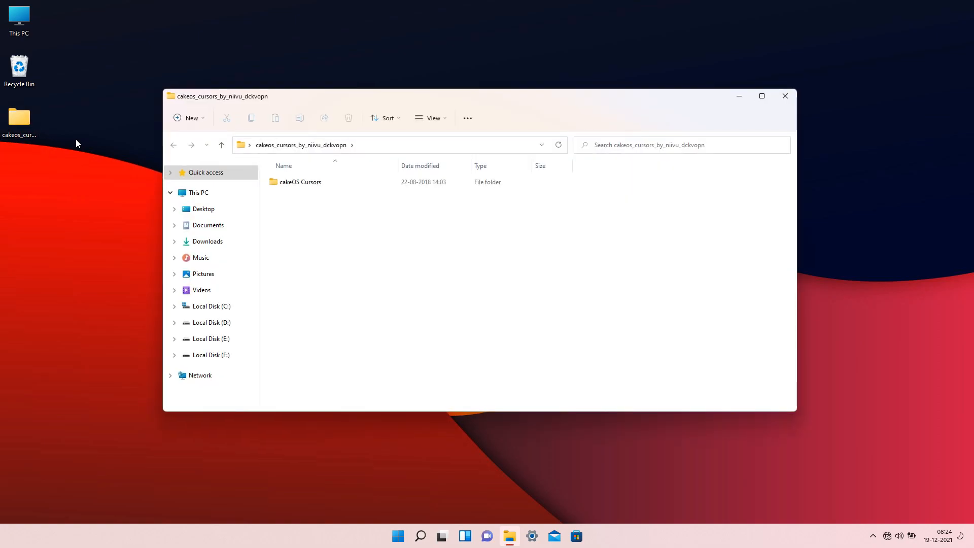
- Install the cakeOS Dark cursors using the Install setup file in the extracted folder, and close the folder window
{"action": "double_click", "coordinate": [253, 98]}
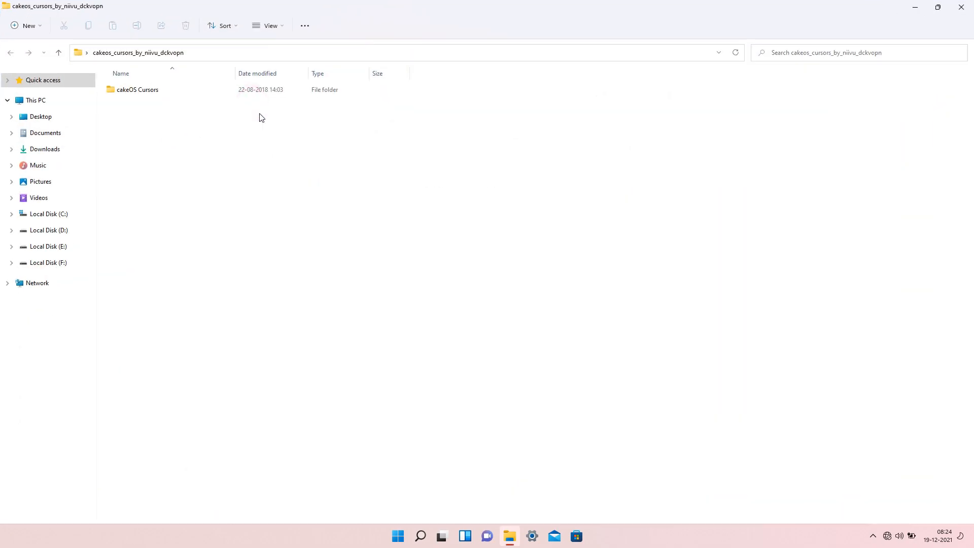
{"action": "double_click", "coordinate": [144, 92]}
{"action": "left_click", "coordinate": [136, 94]}
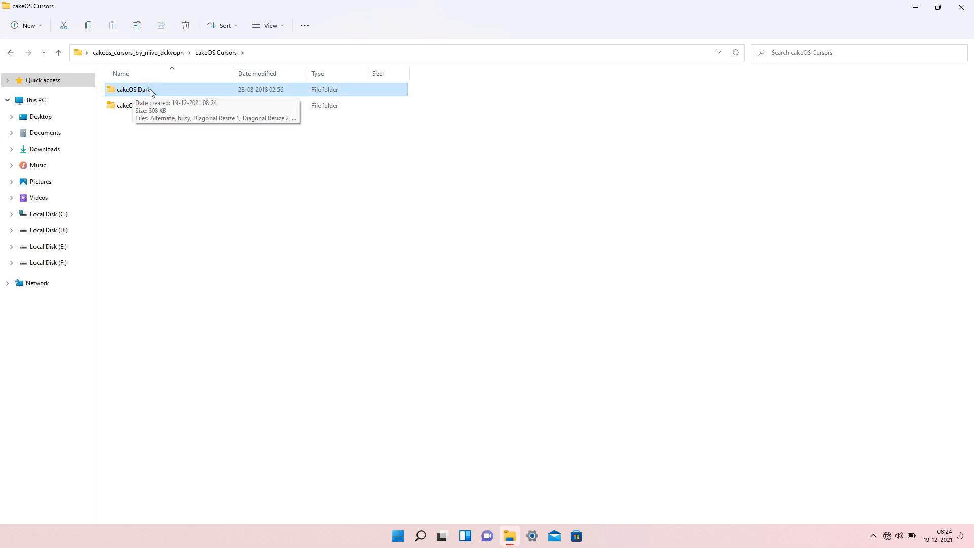
{"action": "double_click", "coordinate": [150, 89]}
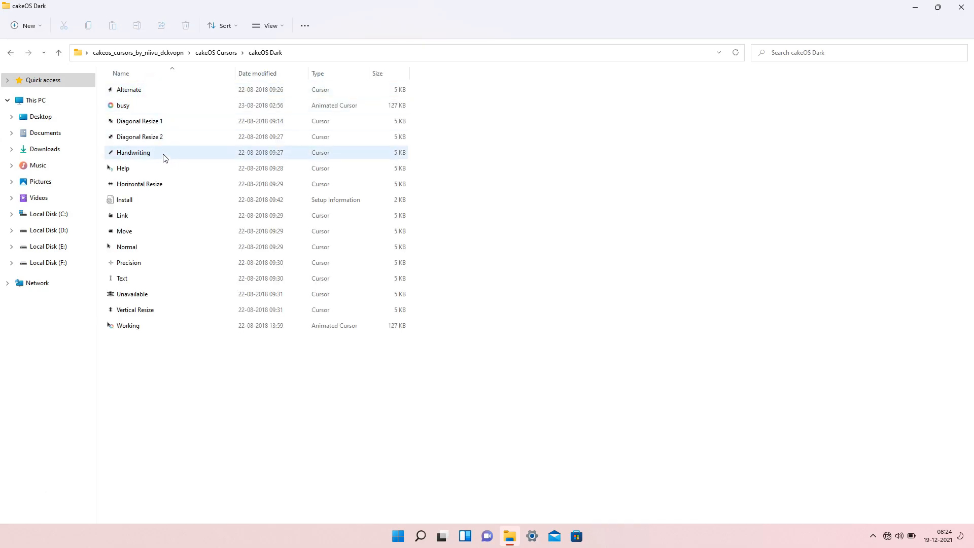
{"action": "left_click", "coordinate": [145, 204]}
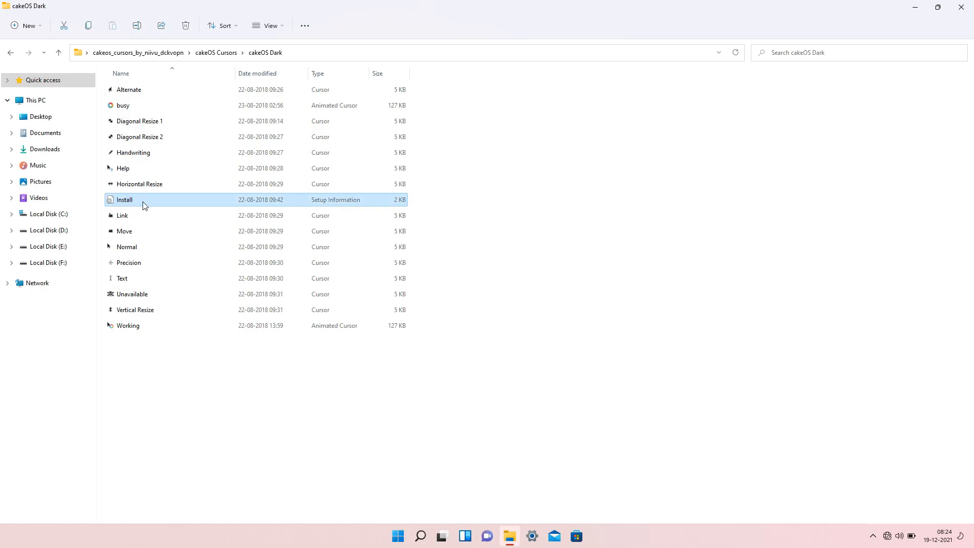
{"action": "right_click", "coordinate": [144, 202]}
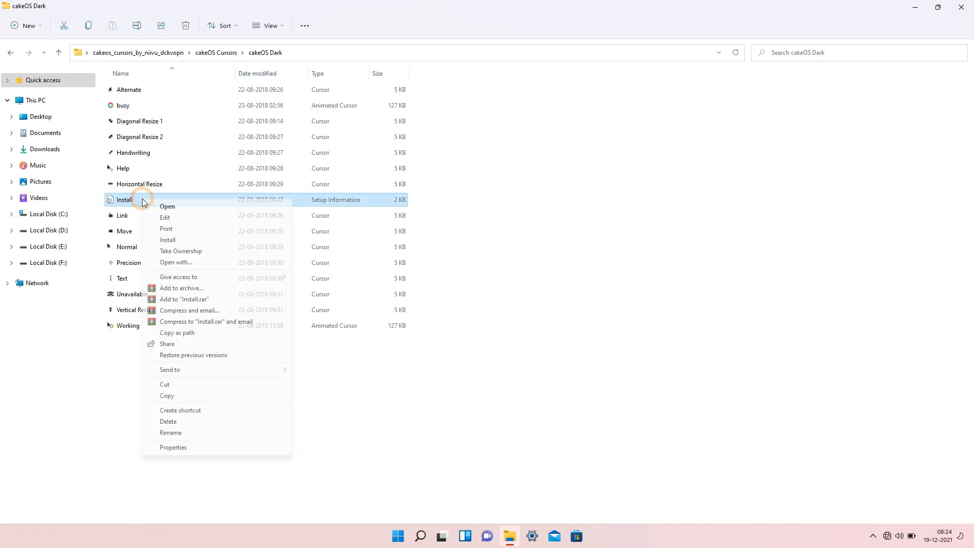
{"action": "left_click", "coordinate": [164, 240]}
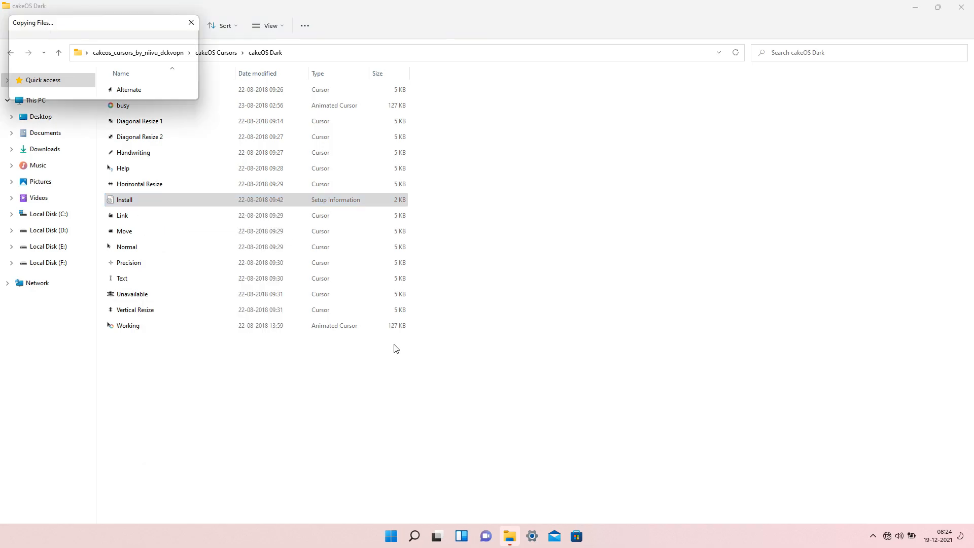
{"action": "double_click", "coordinate": [510, 11]}
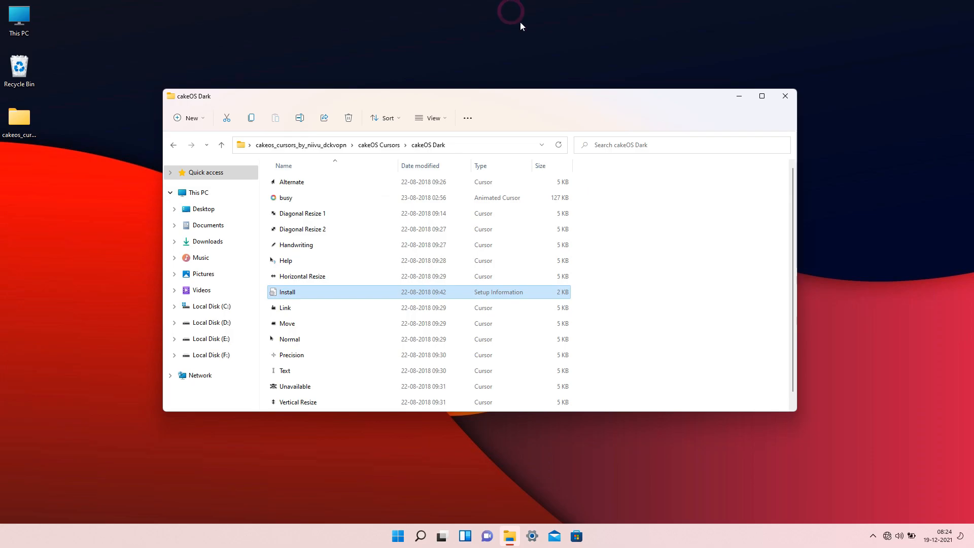
{"action": "left_click", "coordinate": [777, 91]}
- Extract the macos_for_windows archive into its own folder on the desktop with the default WinRAR options
{"action": "left_click", "coordinate": [531, 221]}
{"action": "right_click", "coordinate": [531, 220]}
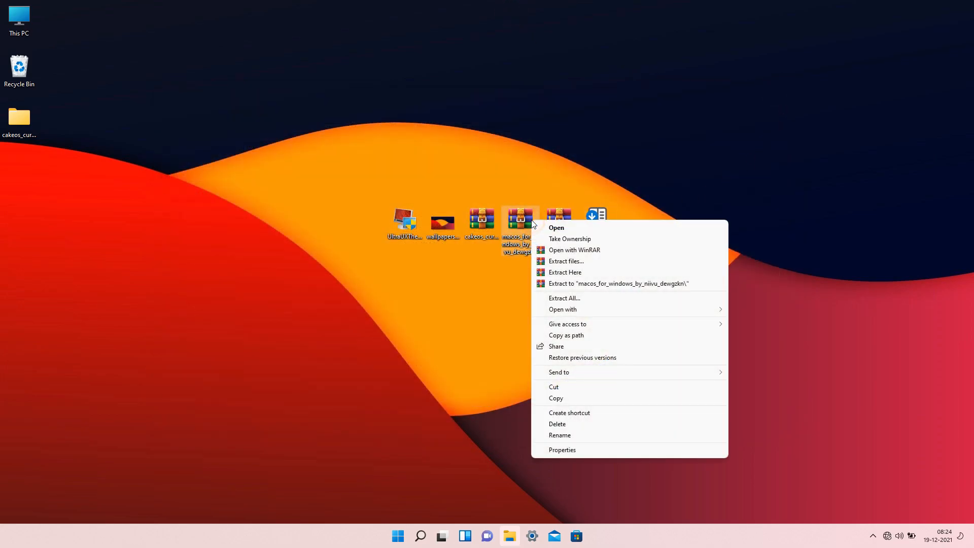
{"action": "left_click", "coordinate": [561, 261]}
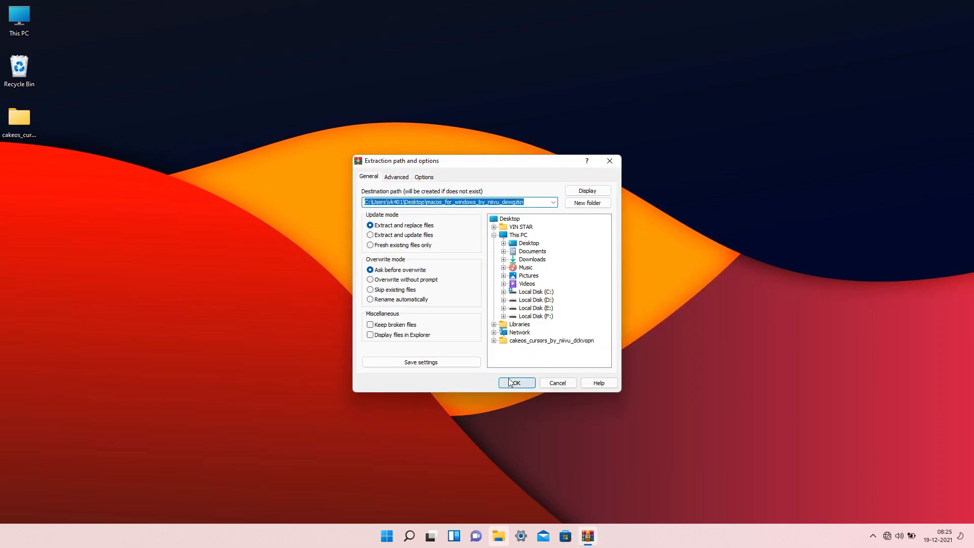
{"action": "left_click", "coordinate": [510, 382]}
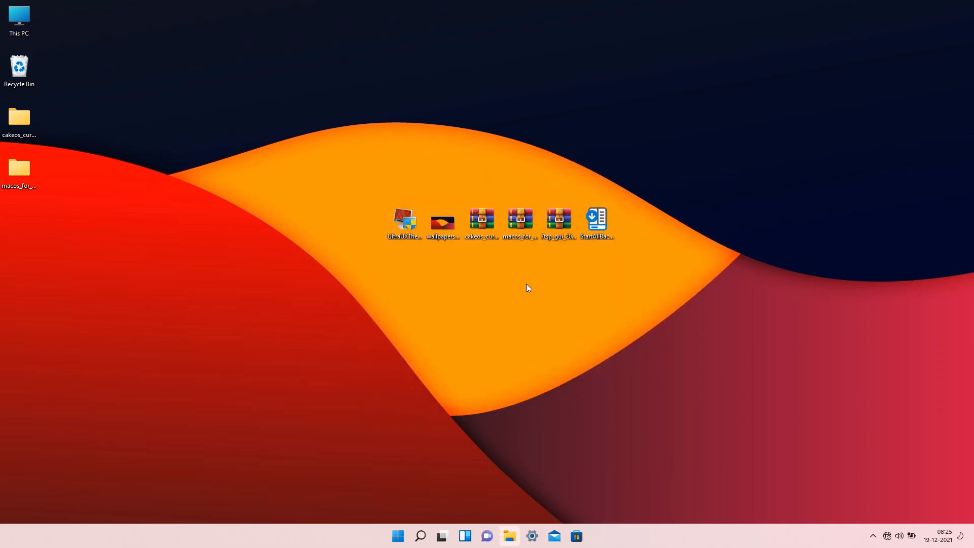
- Cut the macOS folder and all macOS theme files from "Windows Themes (windows 10 or 11)" in the extracted macos_for_windows folder
{"action": "double_click", "coordinate": [33, 187]}
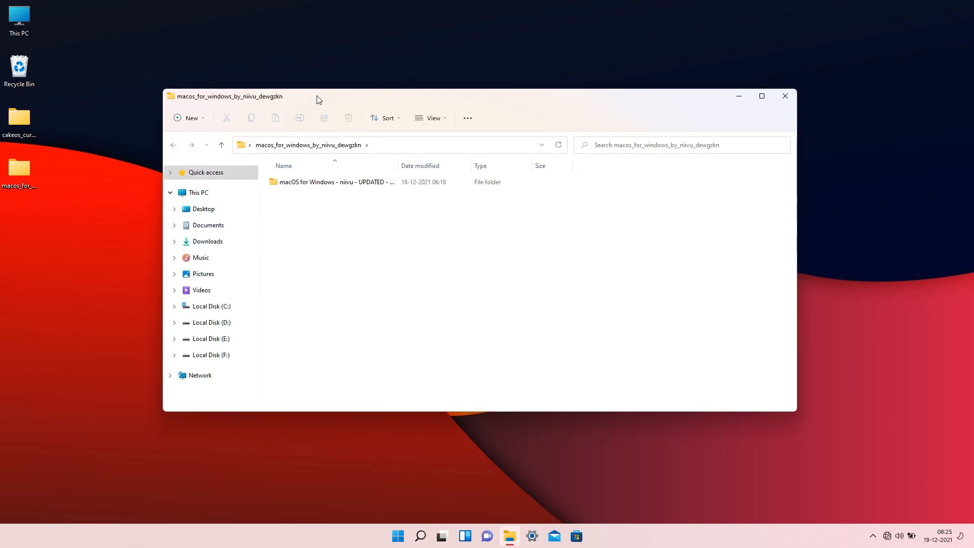
{"action": "double_click", "coordinate": [318, 100]}
{"action": "double_click", "coordinate": [288, 90]}
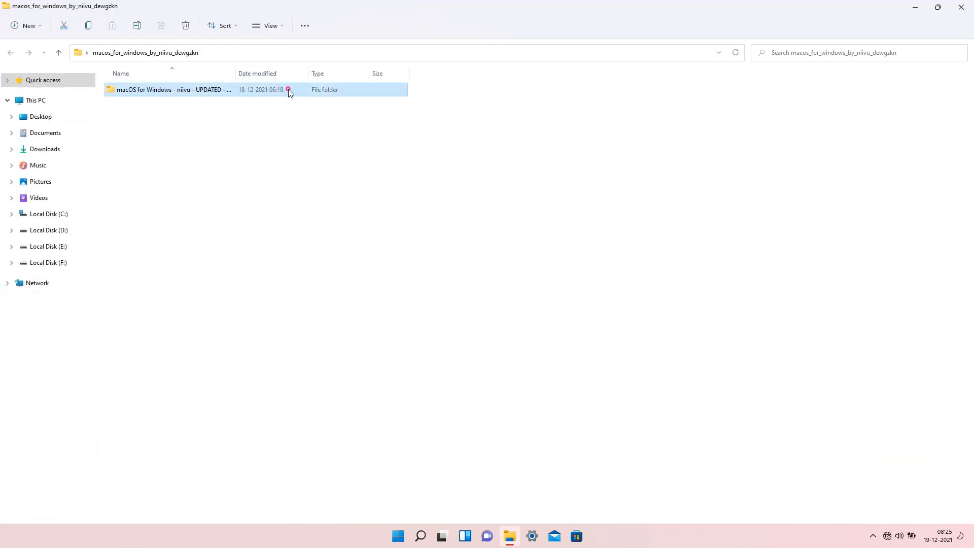
{"action": "left_click", "coordinate": [184, 169]}
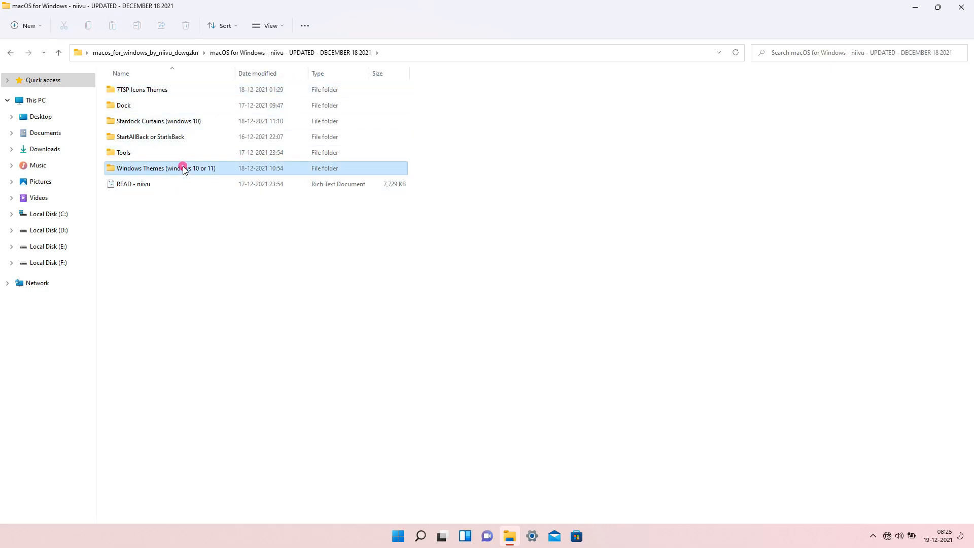
{"action": "double_click", "coordinate": [191, 170]}
{"action": "left_click_drag", "start_coordinate": [176, 240], "coordinate": [178, 91]}
{"action": "right_click", "coordinate": [178, 91]}
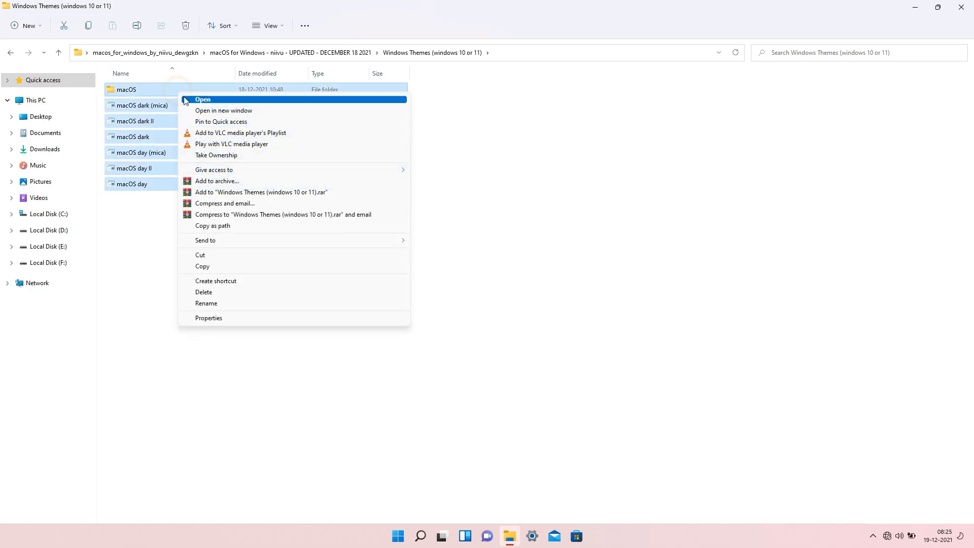
{"action": "left_click", "coordinate": [216, 255]}
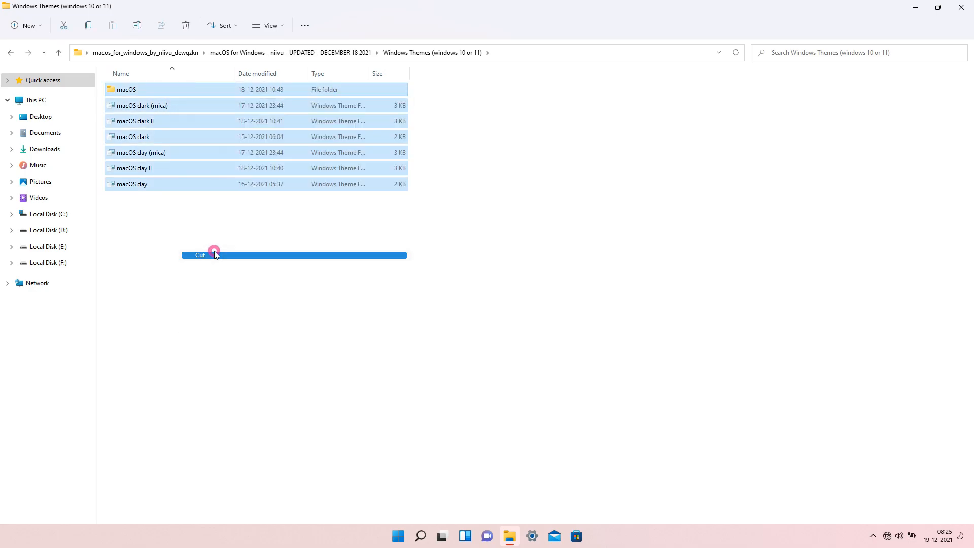
- Open the Themes folder under C:\Windows\Resources as the destination for the cut macOS theme files
{"action": "left_click", "coordinate": [62, 100]}
{"action": "left_click", "coordinate": [163, 133]}
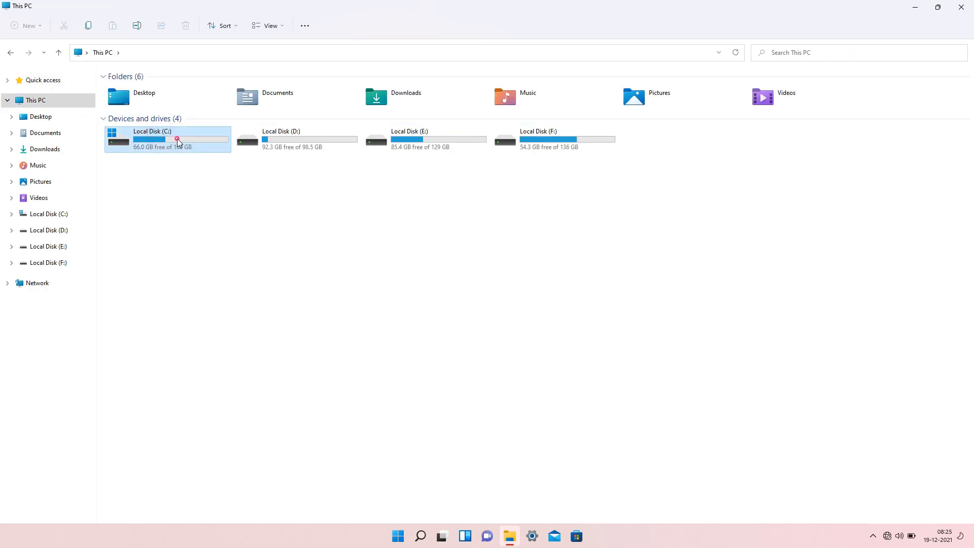
{"action": "double_click", "coordinate": [178, 139]}
{"action": "left_click", "coordinate": [369, 115]}
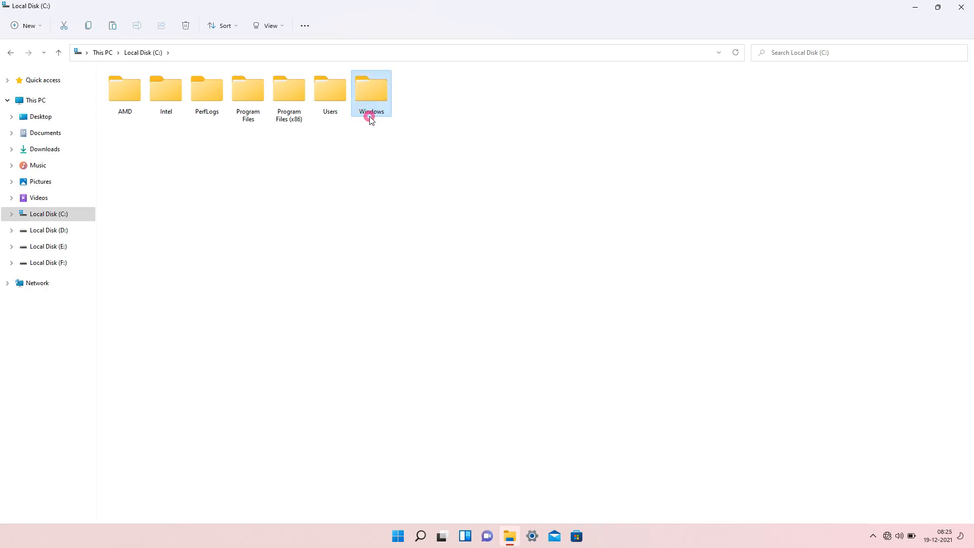
{"action": "double_click", "coordinate": [371, 117]}
{"action": "scroll", "coordinate": [370, 120], "scroll_direction": "down", "scroll_amount": 10}
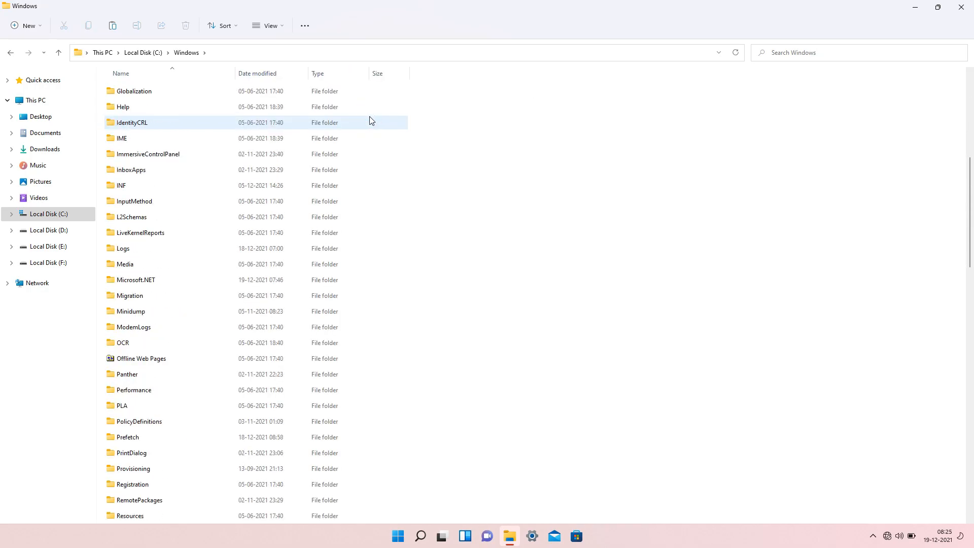
{"action": "scroll", "coordinate": [257, 304], "scroll_direction": "down", "scroll_amount": 2}
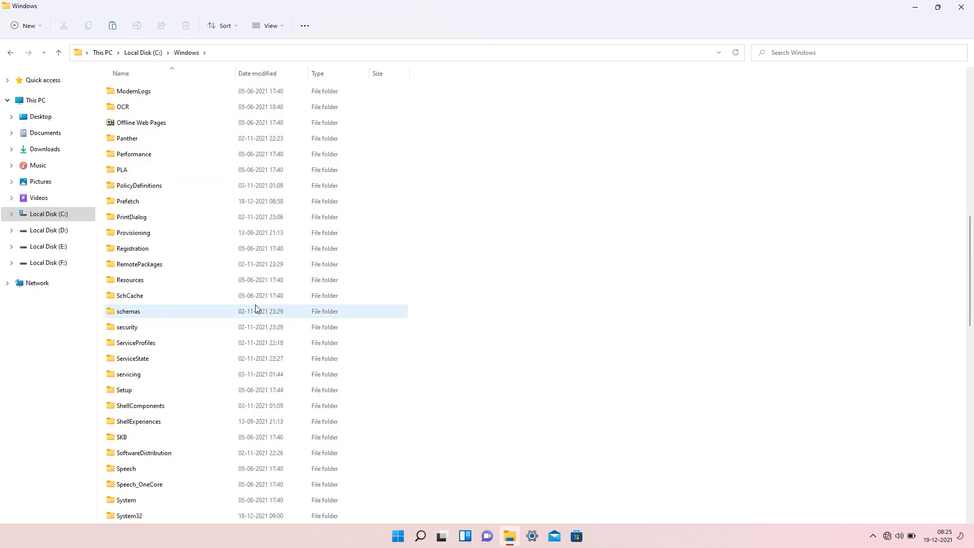
{"action": "left_click", "coordinate": [154, 285]}
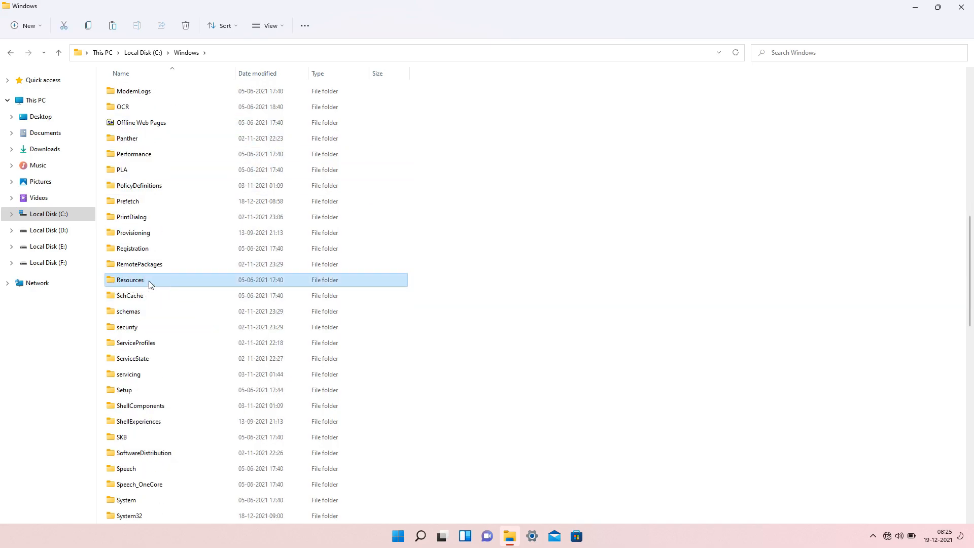
{"action": "double_click", "coordinate": [143, 284]}
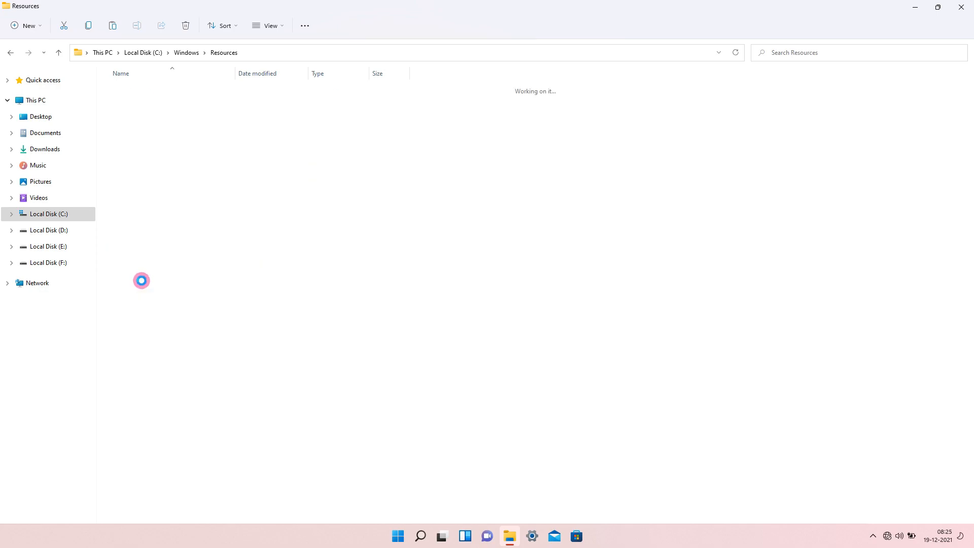
{"action": "double_click", "coordinate": [128, 105]}
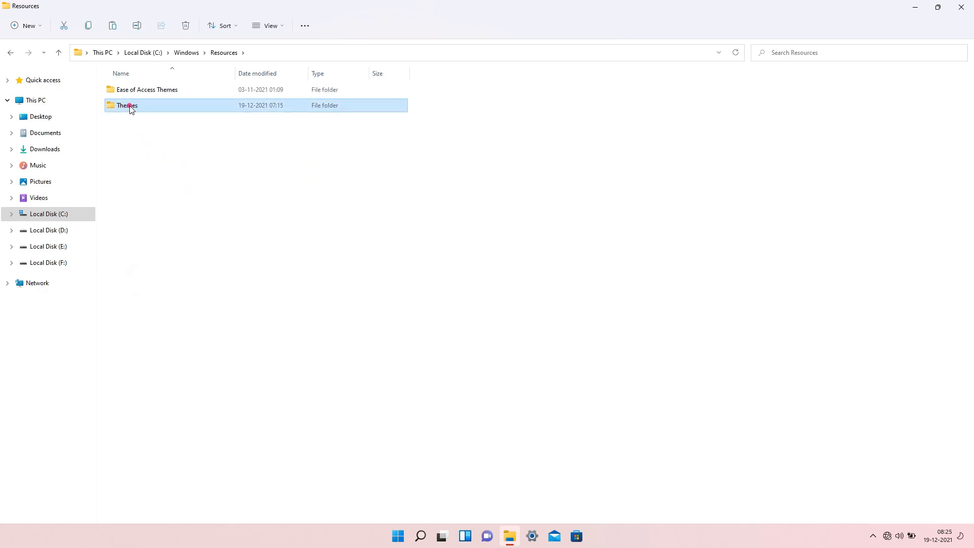
- Paste the cut macOS folder and theme files into the Themes folder with administrator permission, and close the folder window
{"action": "right_click", "coordinate": [206, 170]}
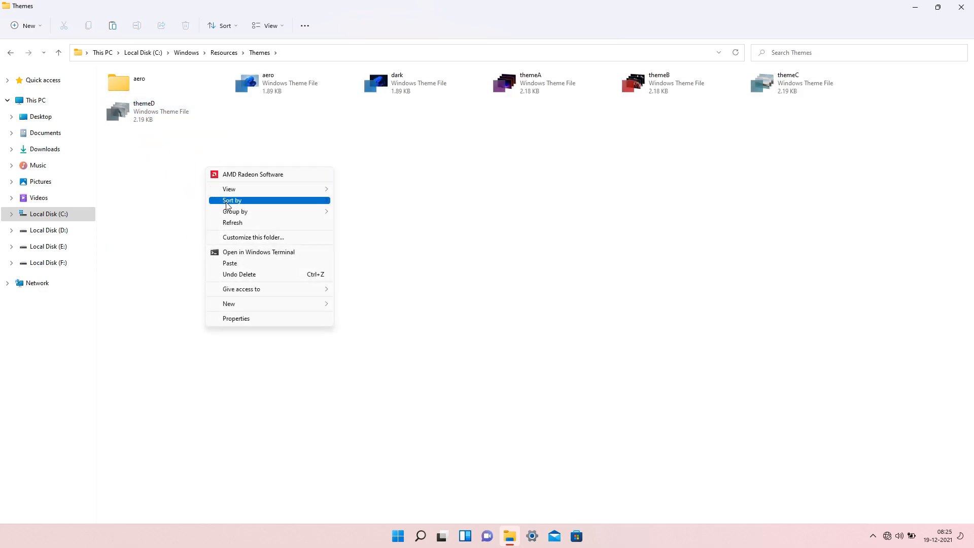
{"action": "left_click", "coordinate": [226, 263]}
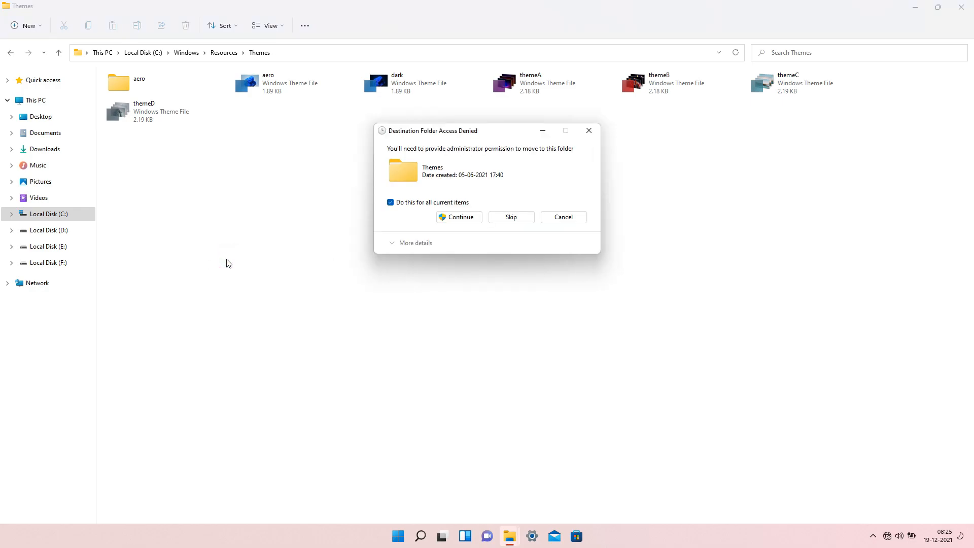
{"action": "left_click", "coordinate": [437, 218]}
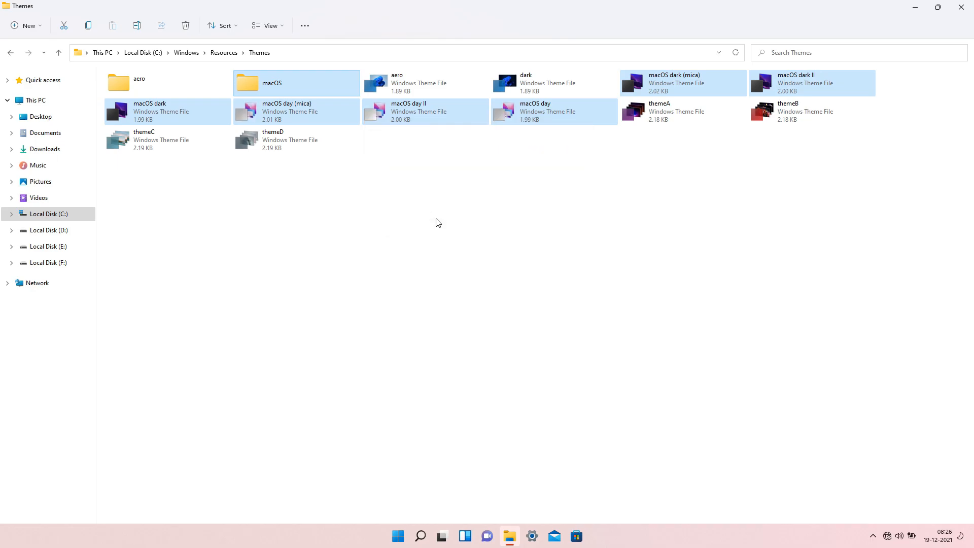
{"action": "double_click", "coordinate": [462, 13]}
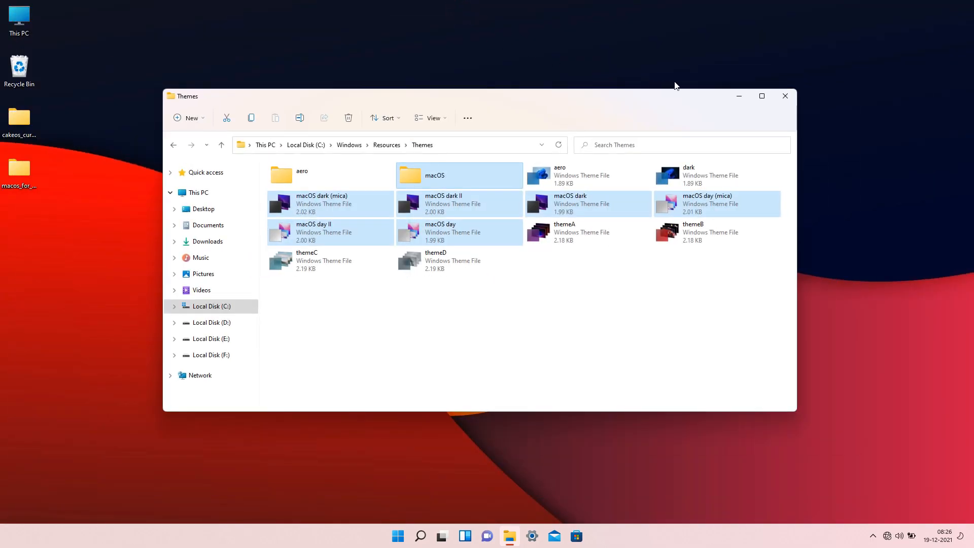
{"action": "left_click", "coordinate": [781, 96]}
- Apply the macOS dark II theme from the Themes page of the desktop's Personalization settings
{"action": "right_click", "coordinate": [778, 96]}
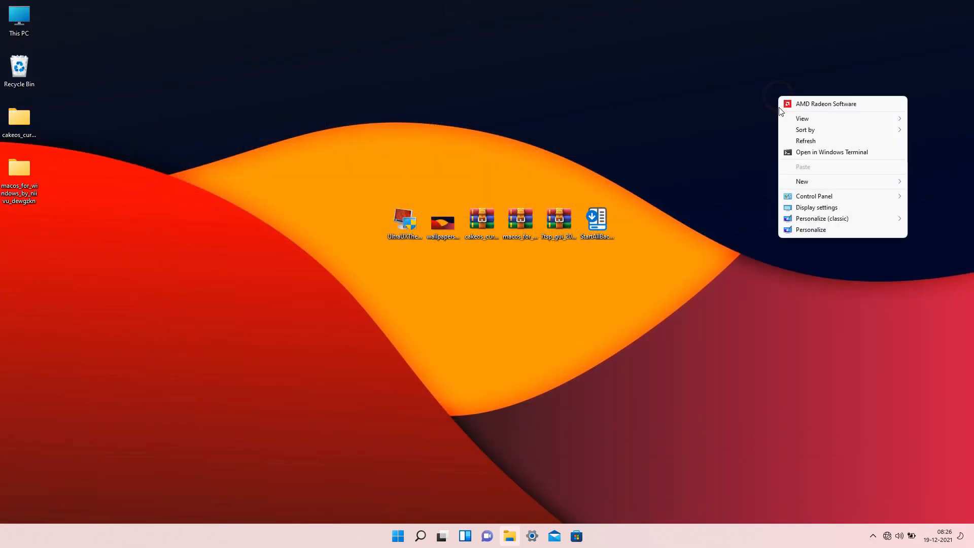
{"action": "left_click", "coordinate": [795, 231]}
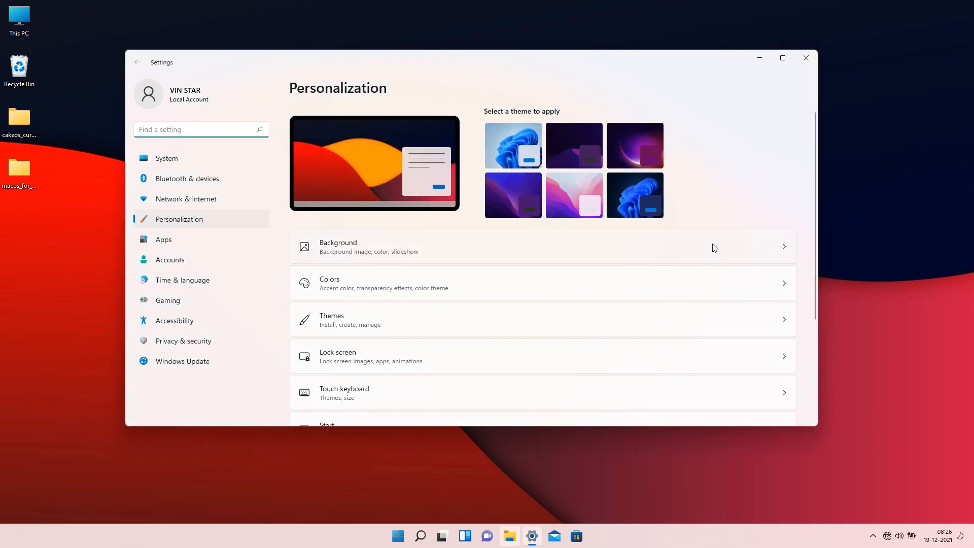
{"action": "scroll", "coordinate": [572, 268], "scroll_direction": "down", "scroll_amount": 3}
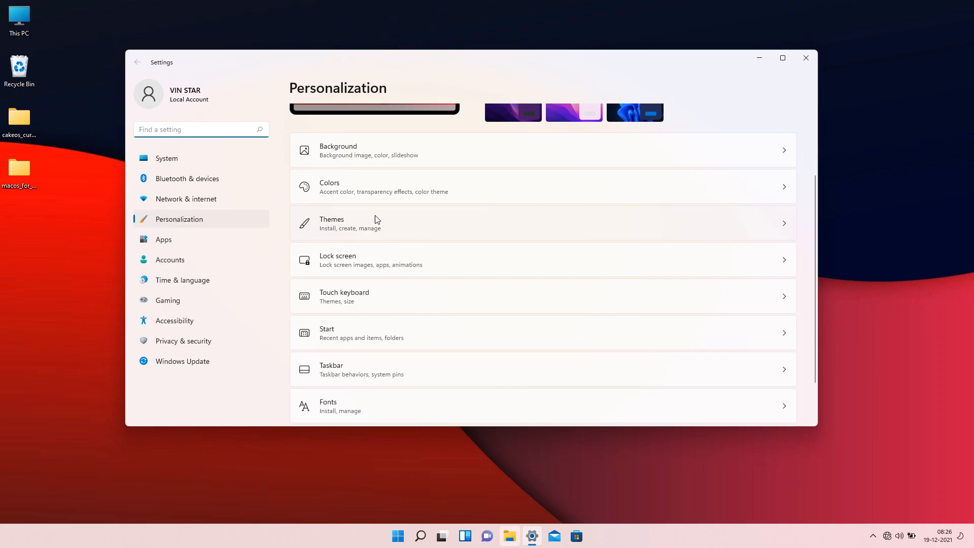
{"action": "left_click", "coordinate": [420, 223]}
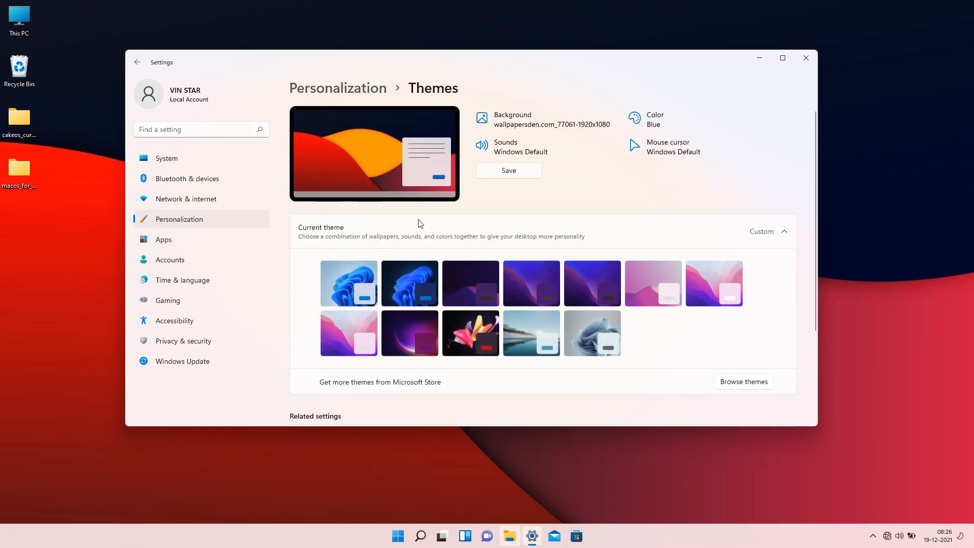
{"action": "scroll", "coordinate": [420, 223], "scroll_direction": "down", "scroll_amount": 3}
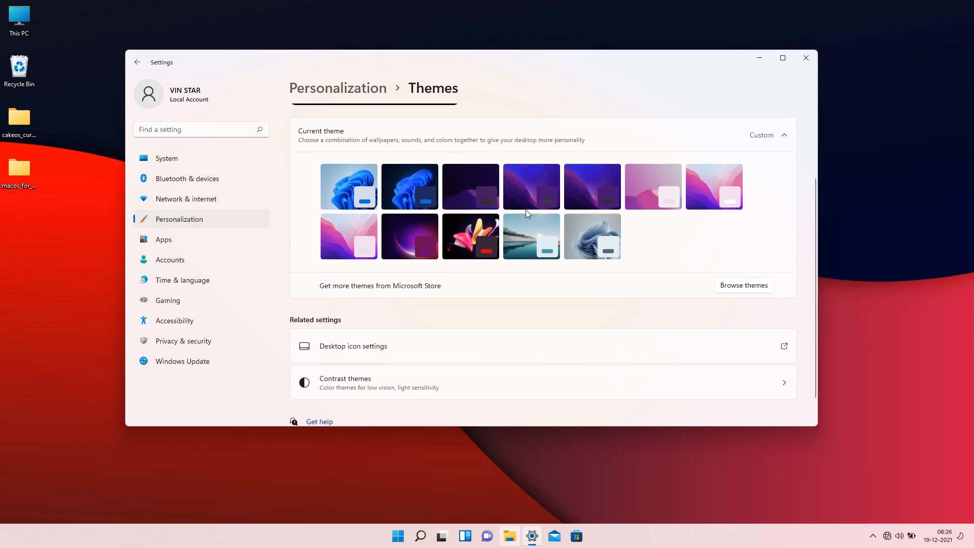
{"action": "left_click", "coordinate": [536, 185]}
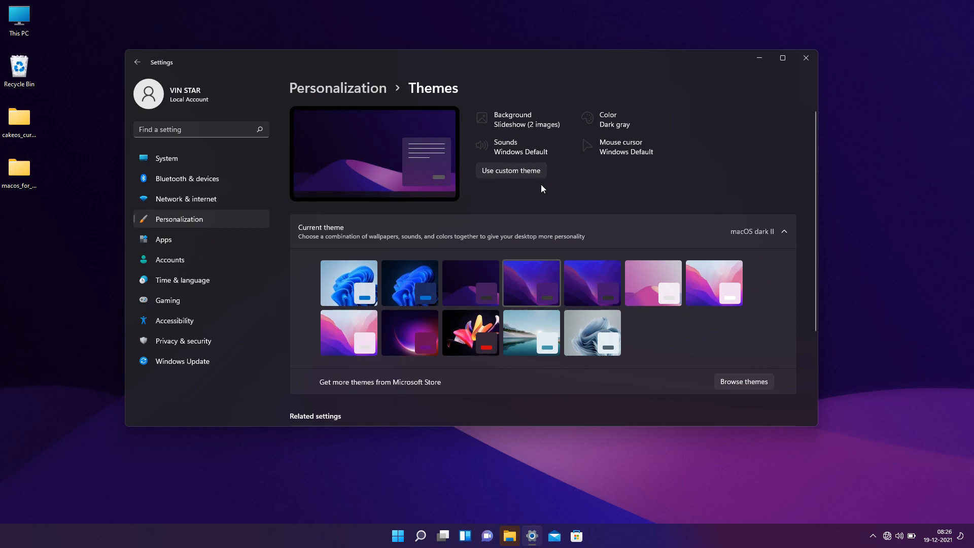
- Set the mouse pointer scheme to cakeOS Dark in Mouse Properties and confirm the change
{"action": "left_click", "coordinate": [630, 146]}
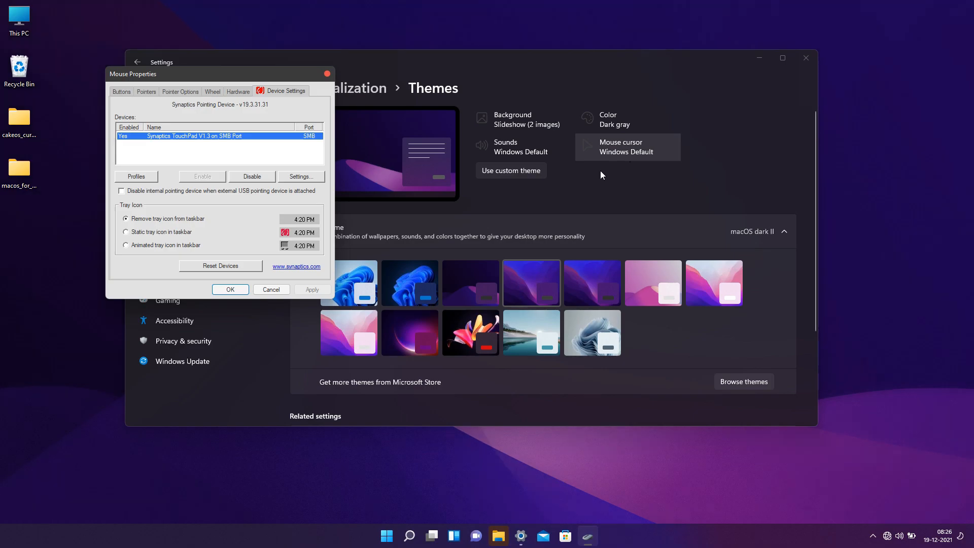
{"action": "left_click", "coordinate": [147, 92]}
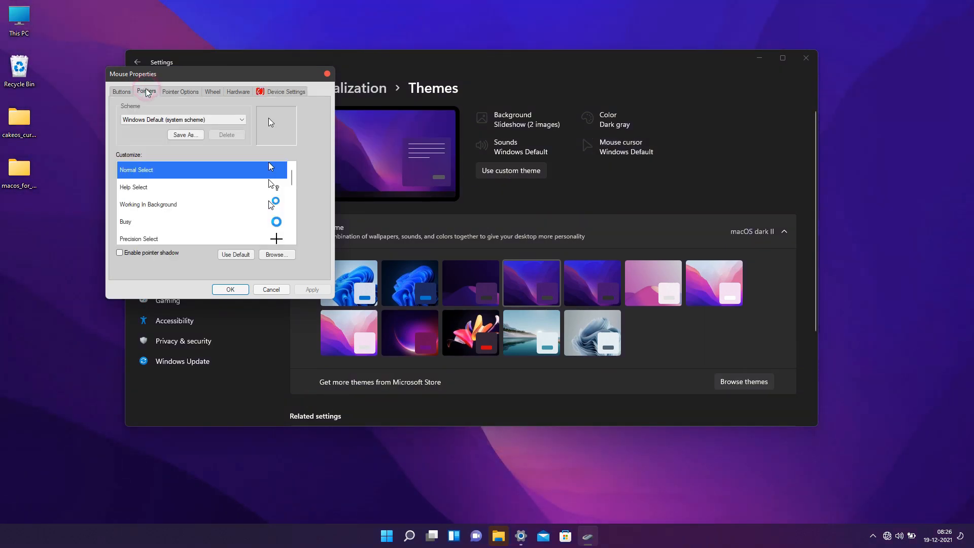
{"action": "left_click", "coordinate": [160, 120]}
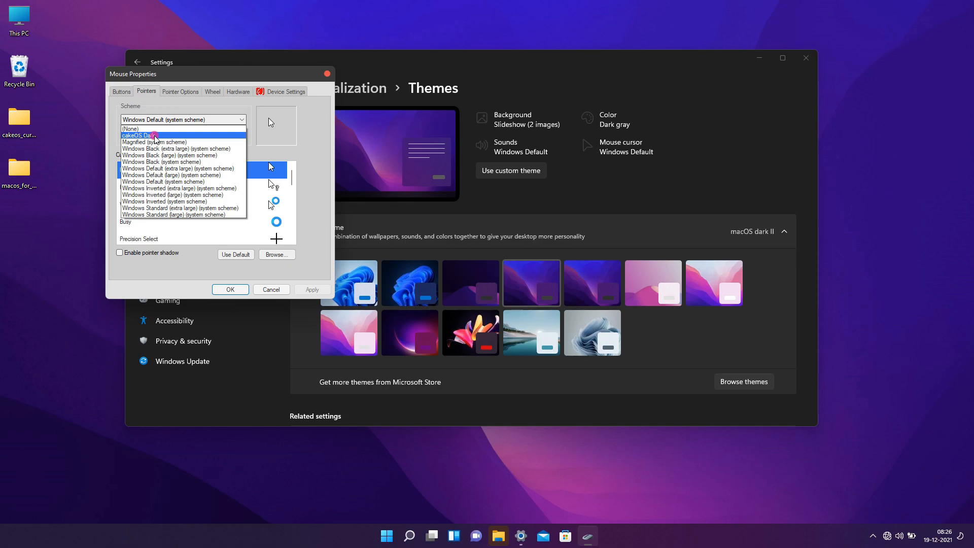
{"action": "left_click", "coordinate": [156, 136]}
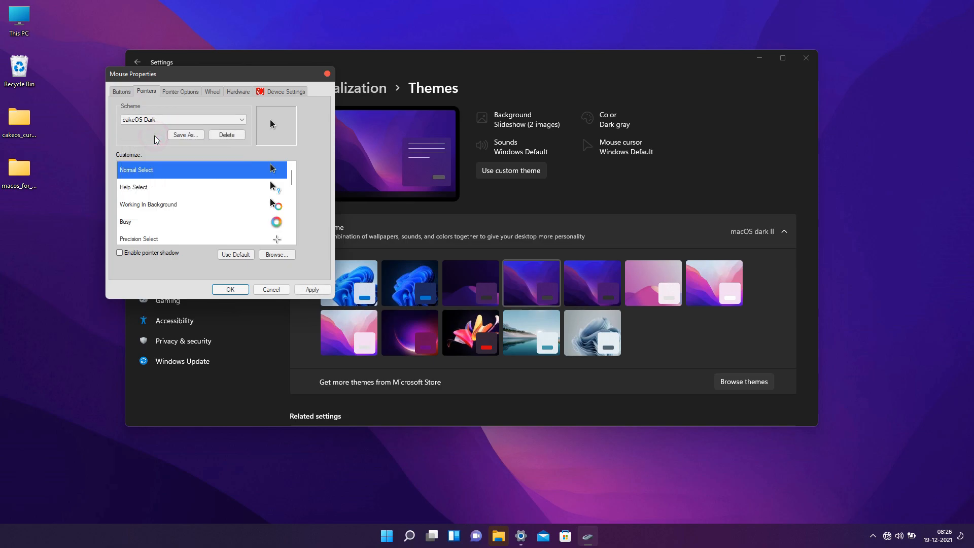
{"action": "left_click", "coordinate": [230, 289]}
{"action": "left_click", "coordinate": [518, 301]}
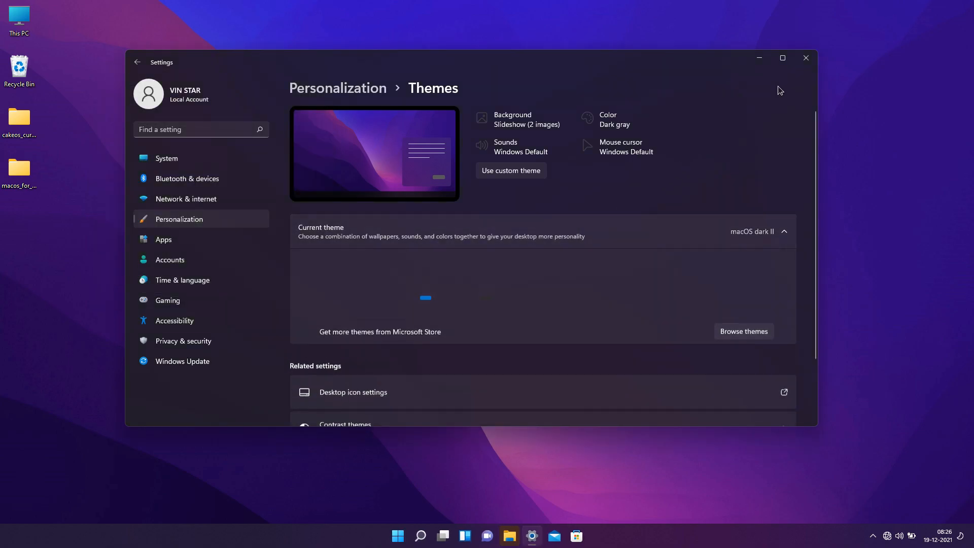
- Close Settings and set the wallpapersden image on the desktop as the desktop background
{"action": "left_click", "coordinate": [806, 59]}
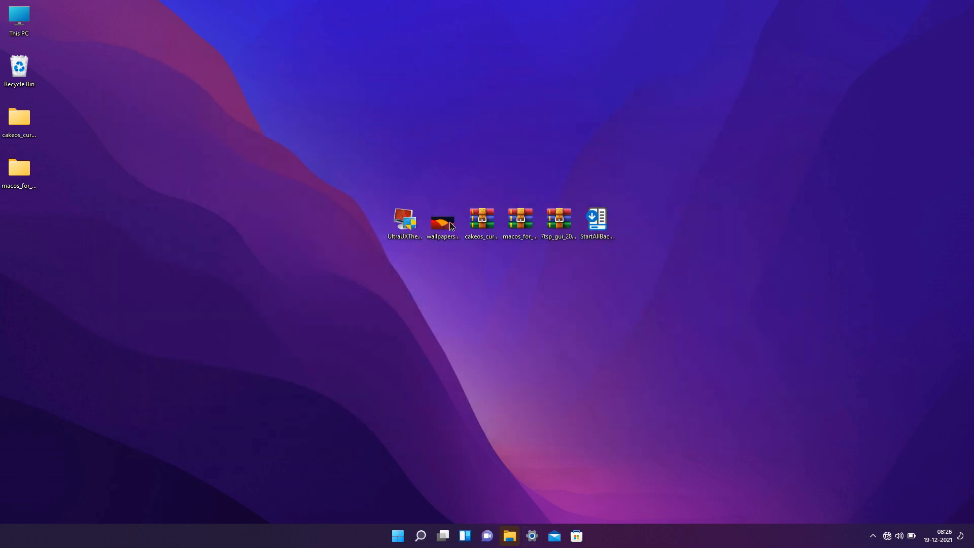
{"action": "right_click", "coordinate": [453, 226]}
{"action": "left_click", "coordinate": [461, 240]}
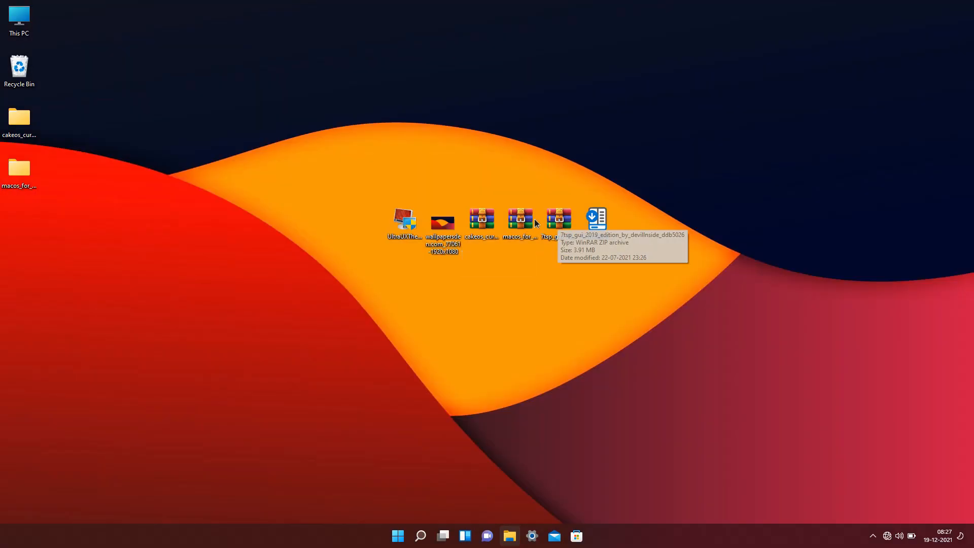
- Open the 7TSP Icons Themes folder inside the extracted macos_for_windows folder and display its contents as large icons
{"action": "double_click", "coordinate": [30, 169]}
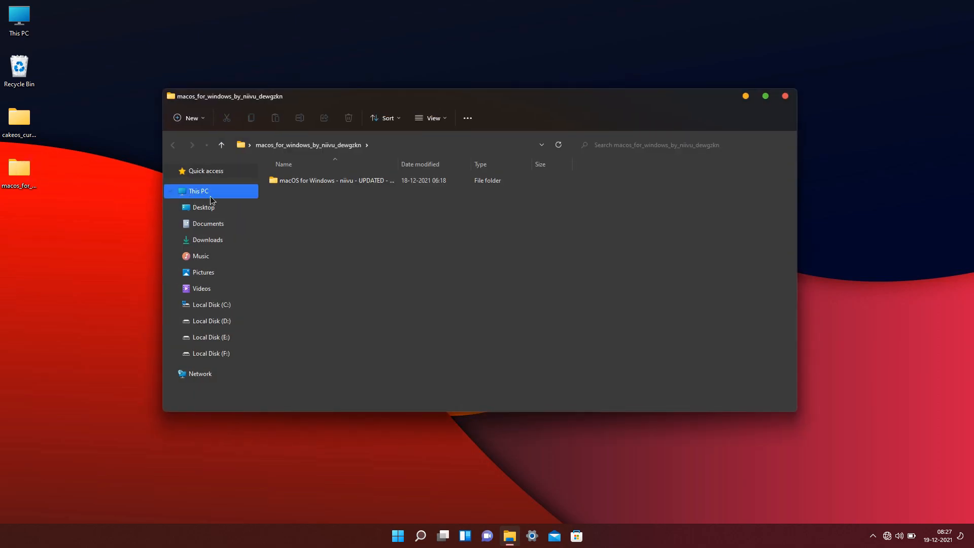
{"action": "double_click", "coordinate": [323, 100]}
{"action": "double_click", "coordinate": [195, 91]}
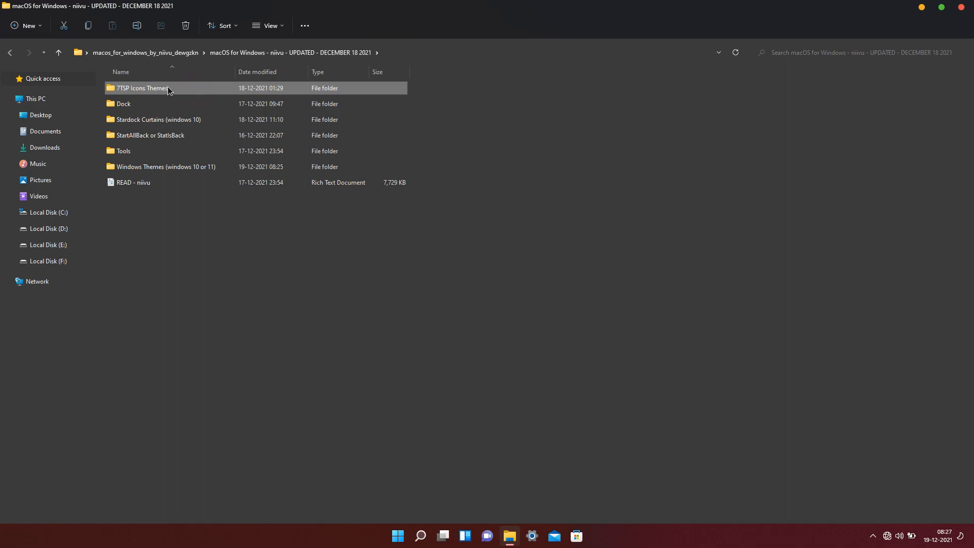
{"action": "left_click", "coordinate": [166, 90]}
{"action": "double_click", "coordinate": [167, 89]}
{"action": "left_click", "coordinate": [167, 124]}
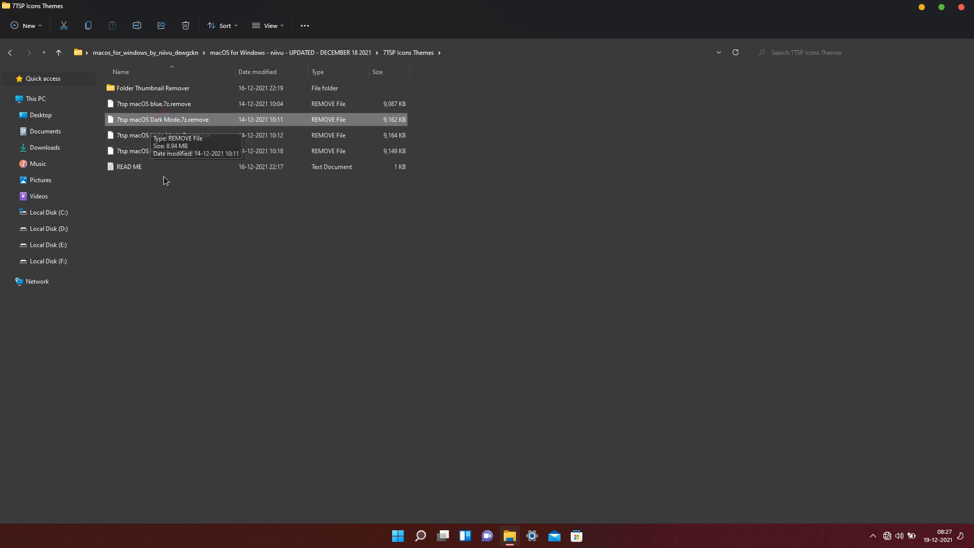
{"action": "right_click", "coordinate": [180, 207]}
{"action": "mouse_move", "coordinate": [207, 233]}
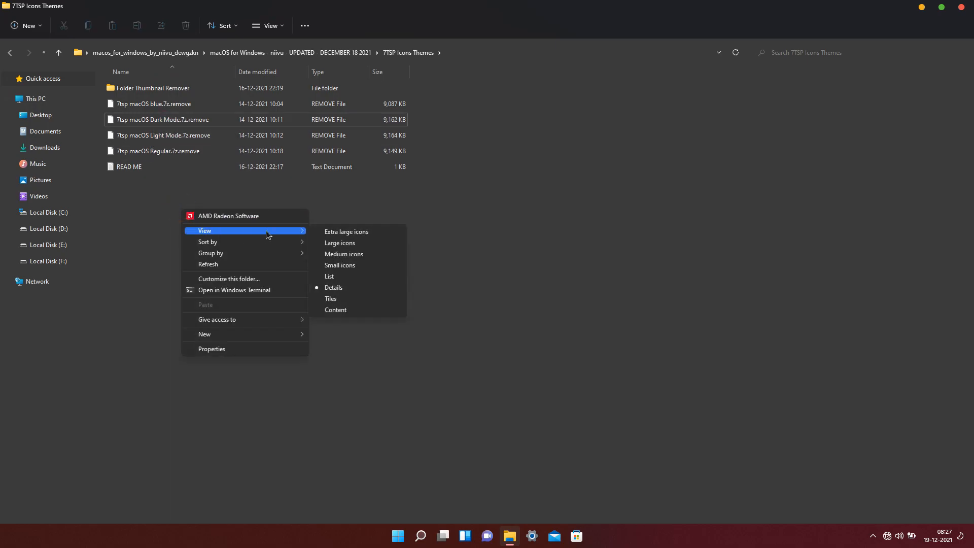
{"action": "left_click", "coordinate": [324, 242]}
- Rename "7tsp macOS Dark Mode.7z.remove" to "7tsp macOS Dark Mode.7z", accept the extension change, refresh the folder and restore the window size
{"action": "left_click", "coordinate": [244, 135]}
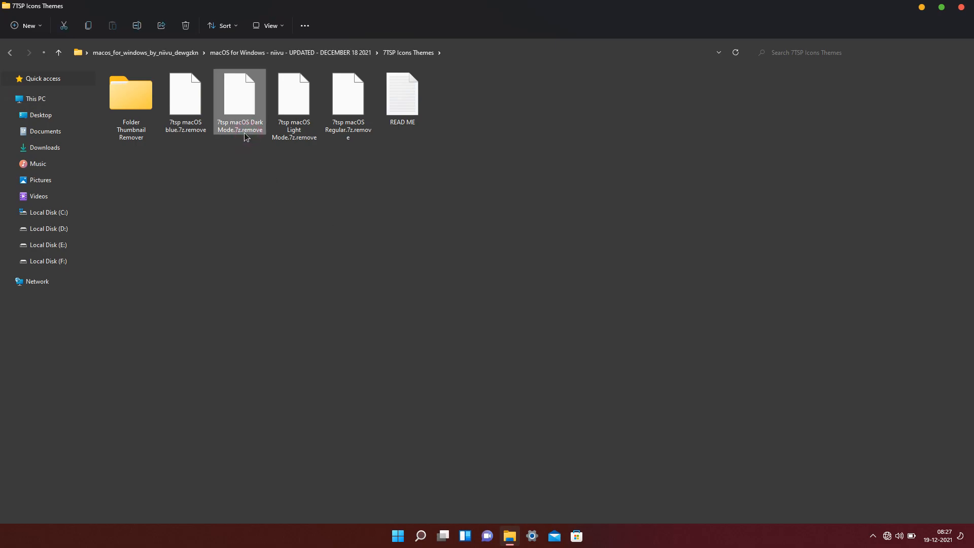
{"action": "left_click", "coordinate": [244, 133]}
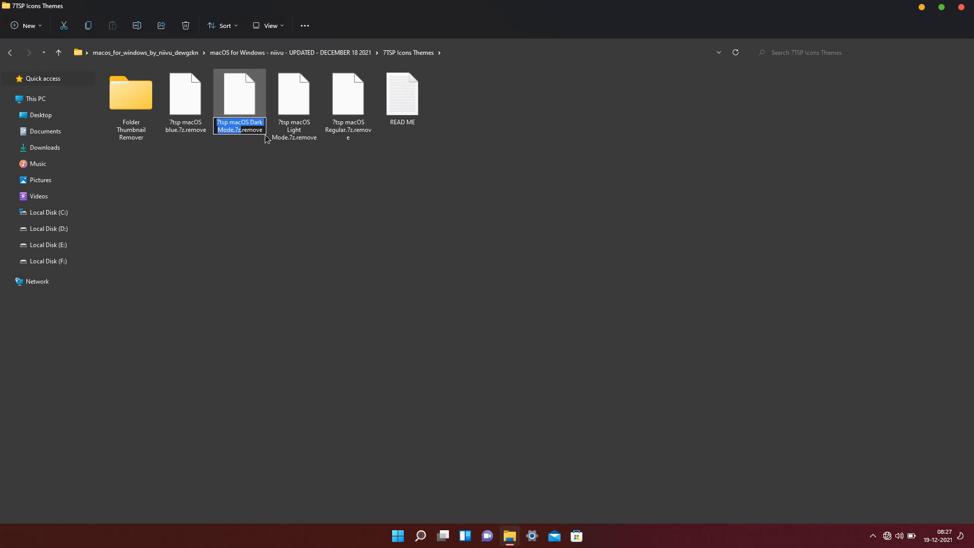
{"action": "left_click", "coordinate": [263, 133]}
{"action": "key", "text": "BackSpace"}
{"action": "key", "text": "BackSpace"}
{"action": "key", "text": "BackSpace"}
{"action": "key", "text": "BackSpace"}
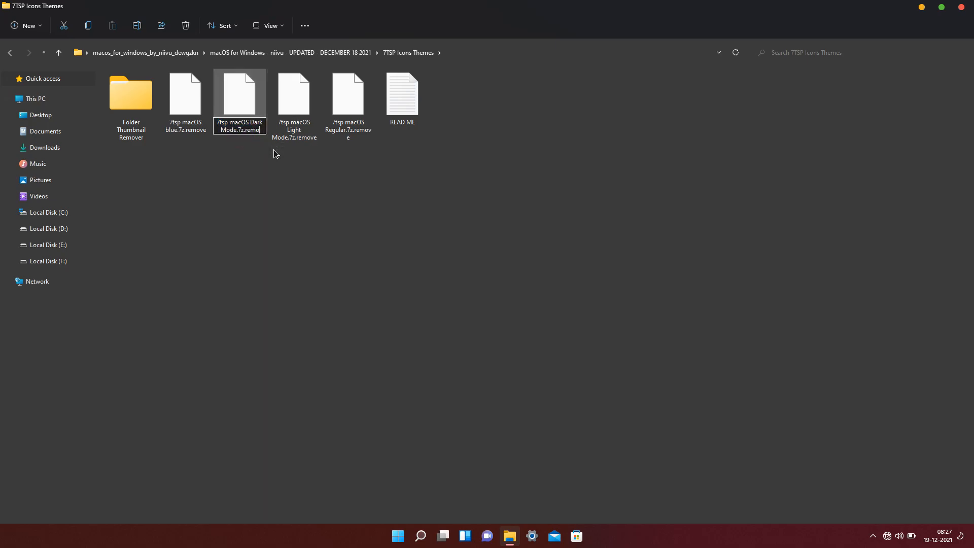
{"action": "key", "text": "BackSpace"}
{"action": "key", "text": "BackSpace"}
{"action": "key", "text": "BackSpace"}
{"action": "key", "text": "Return"}
{"action": "left_click", "coordinate": [528, 275]}
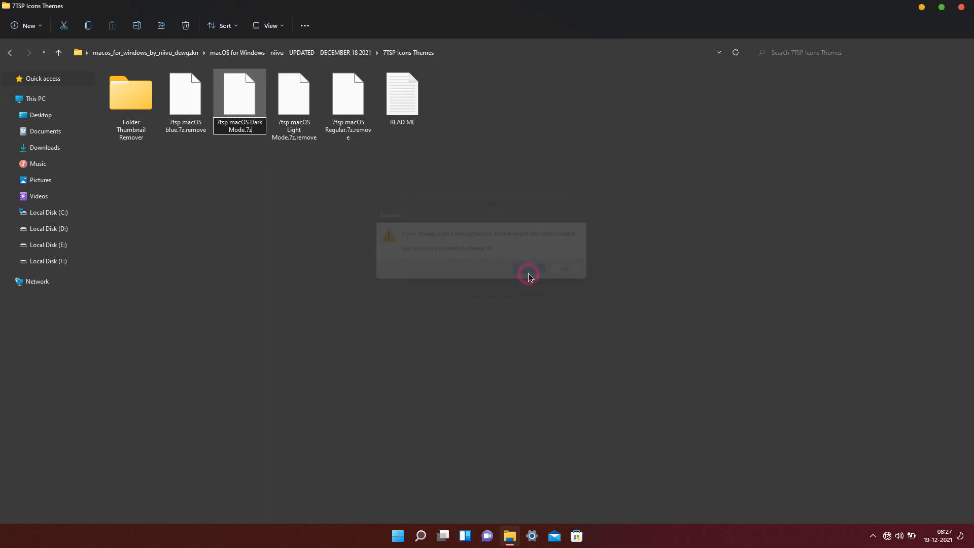
{"action": "right_click", "coordinate": [529, 276]}
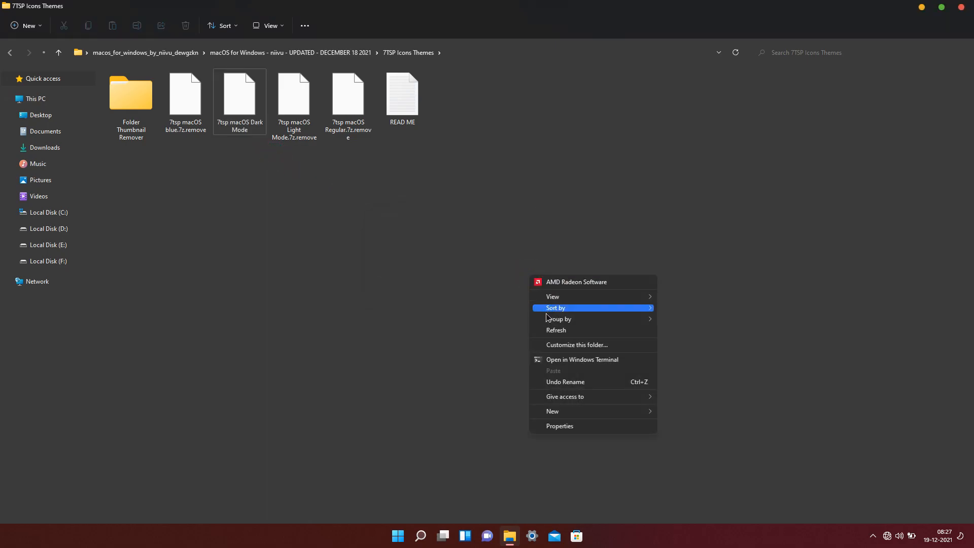
{"action": "left_click", "coordinate": [551, 329]}
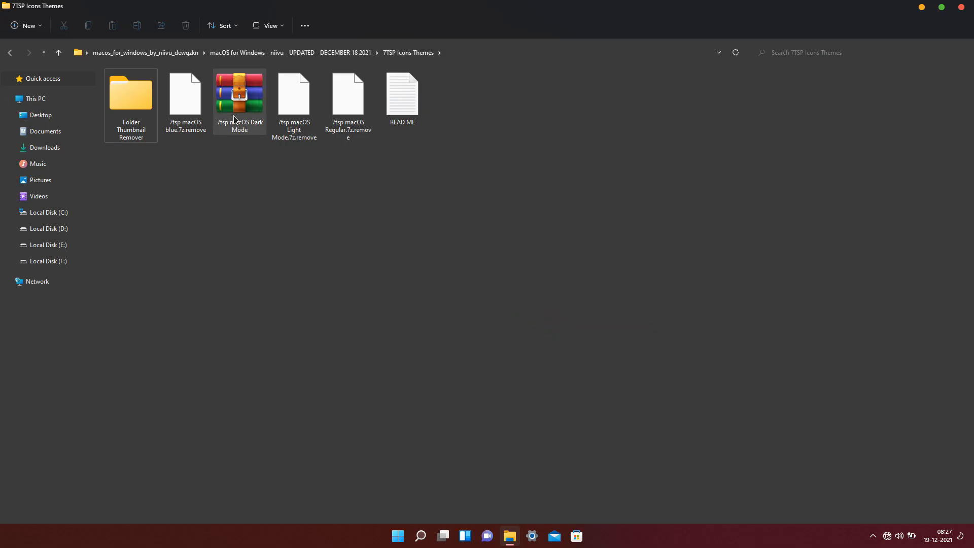
{"action": "double_click", "coordinate": [393, 14]}
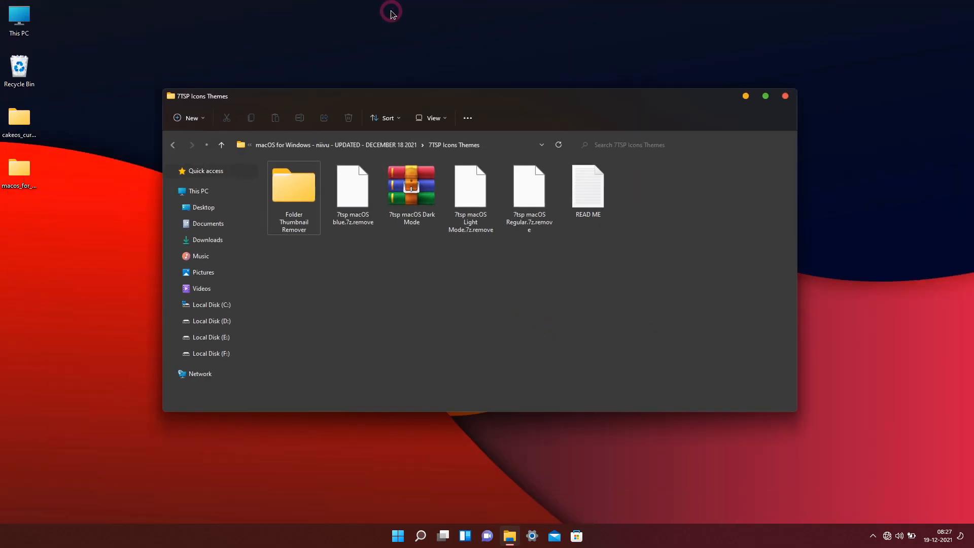
- Close the folder window and extract the 7tsp_gui_2019_edition archive into its own folder on the desktop
{"action": "left_click", "coordinate": [785, 96]}
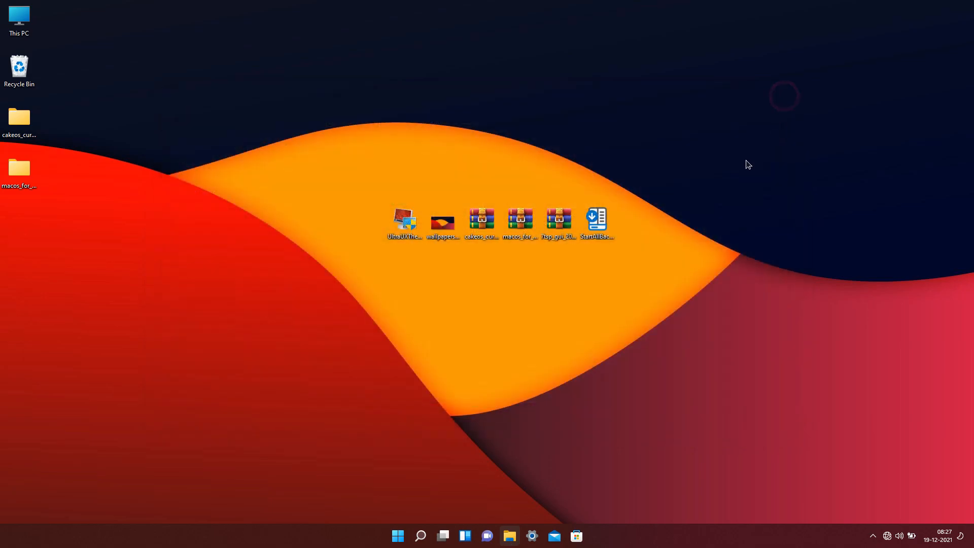
{"action": "right_click", "coordinate": [563, 221]}
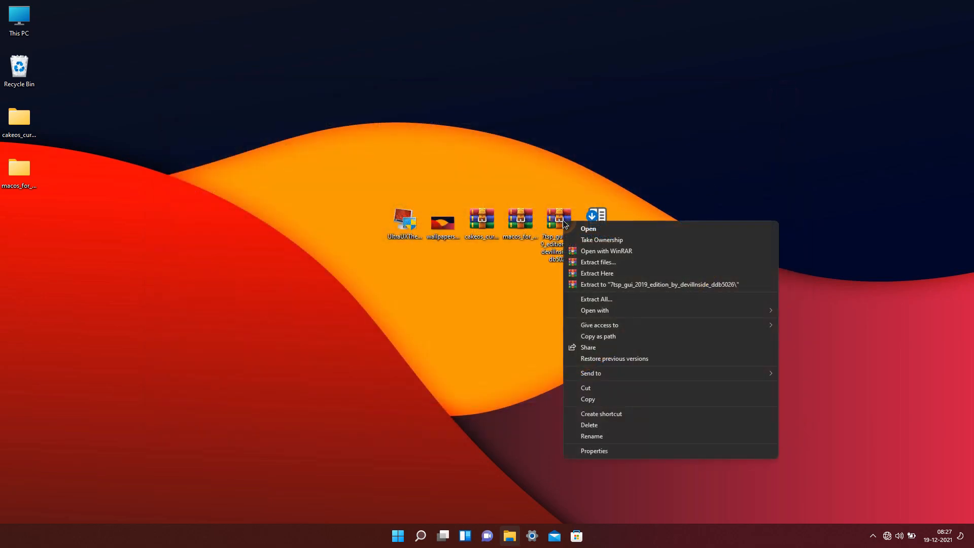
{"action": "left_click", "coordinate": [597, 263]}
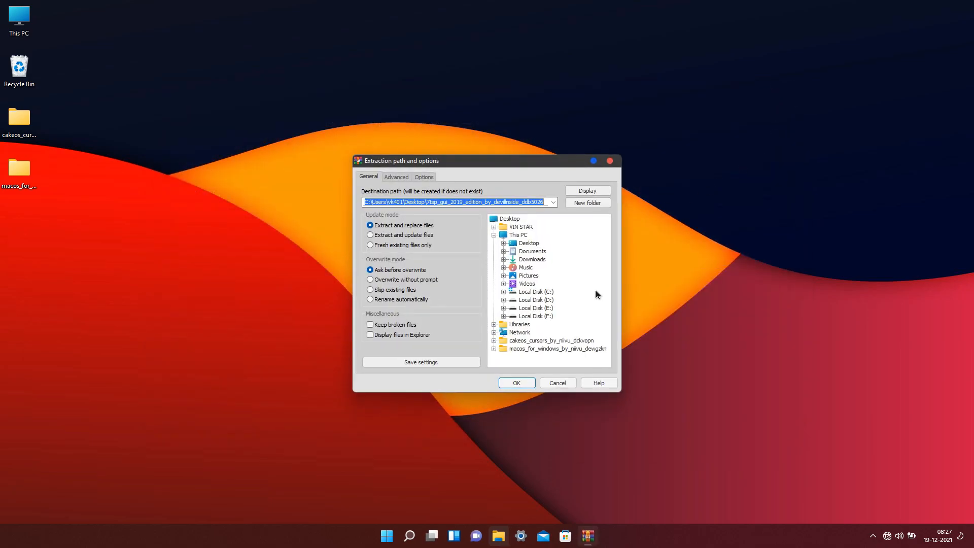
{"action": "left_click", "coordinate": [518, 382]}
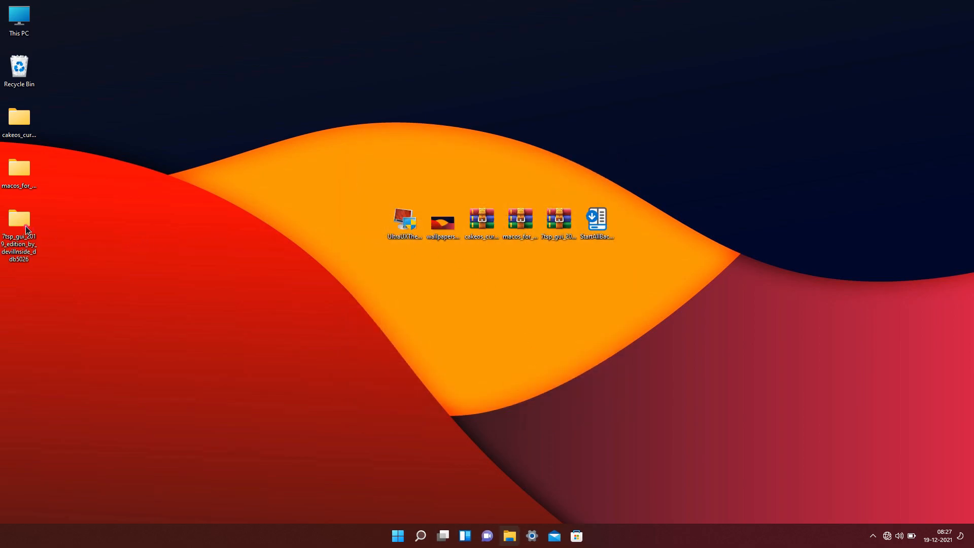
- In the extracted 7tsp_gui_2019_edition folder, rename "7tsp GUI v0.6(2019).ee" to "7tsp GUI v0.6(2019).exe" and accept the extension change
{"action": "double_click", "coordinate": [25, 226]}
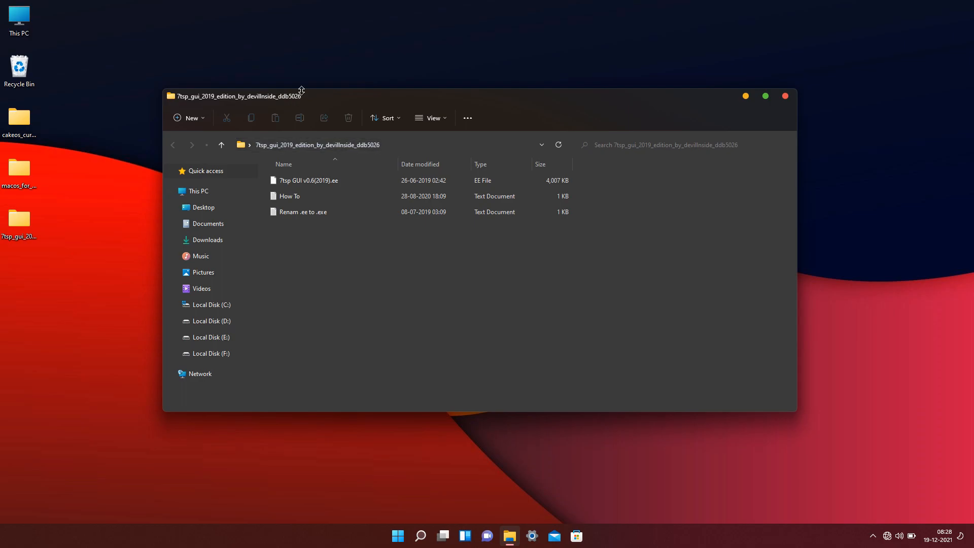
{"action": "double_click", "coordinate": [300, 96]}
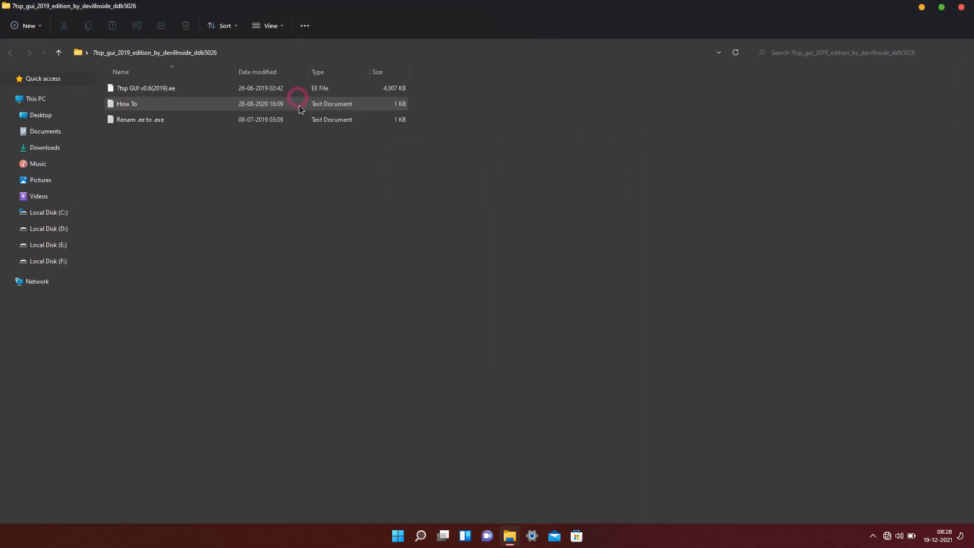
{"action": "left_click", "coordinate": [153, 94]}
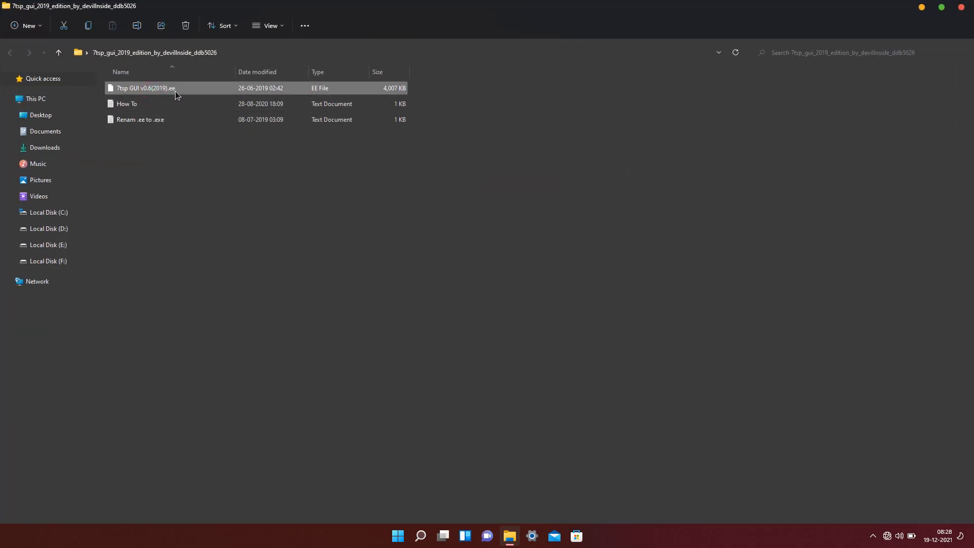
{"action": "left_click", "coordinate": [175, 90]}
{"action": "left_click", "coordinate": [171, 90]}
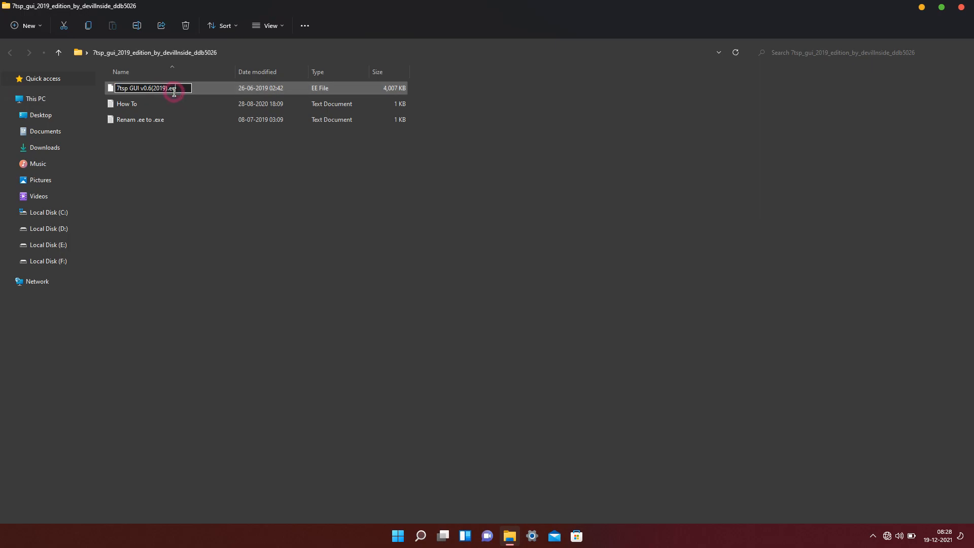
{"action": "type", "text": "x"}
{"action": "double_click", "coordinate": [177, 88]}
{"action": "left_click", "coordinate": [286, 179]}
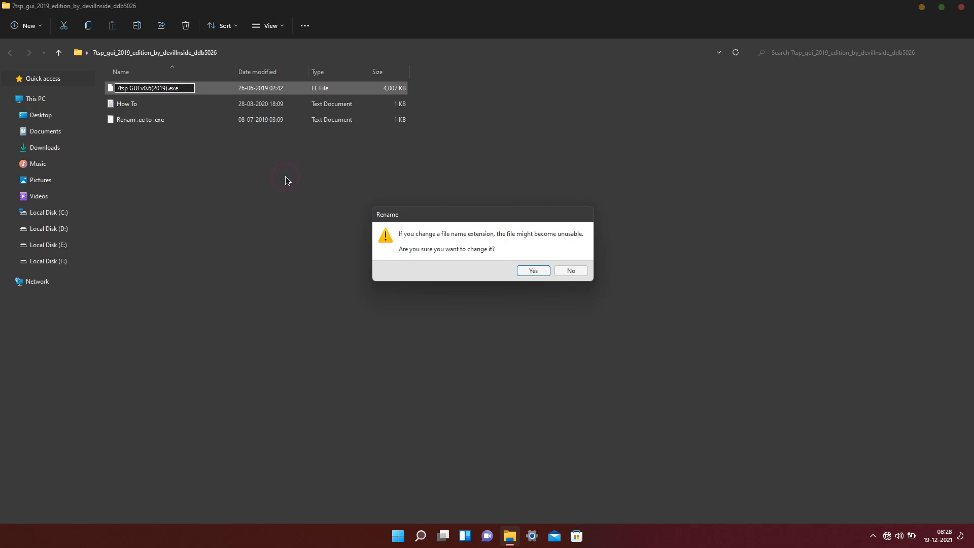
{"action": "left_click", "coordinate": [528, 271]}
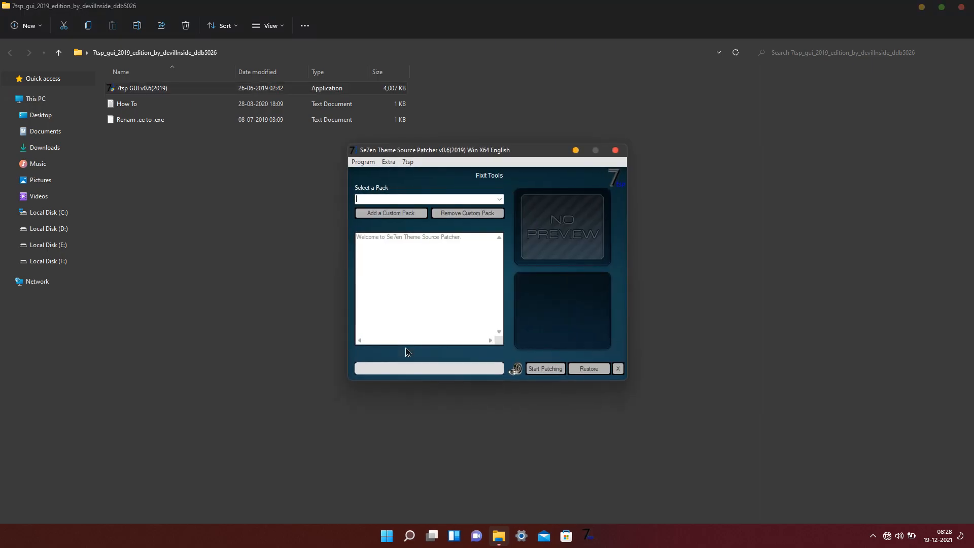
- In Se7en Theme Source Patcher, add 7tsp macOS Dark Mode from the 7TSP Icons Themes folder in macos_for_windows as a custom pack
{"action": "left_click", "coordinate": [403, 214]}
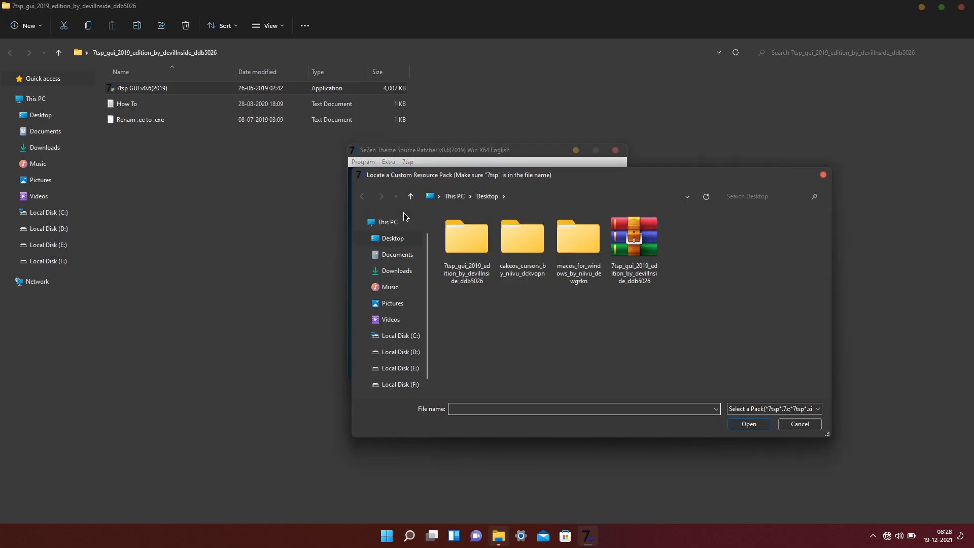
{"action": "left_click", "coordinate": [394, 239]}
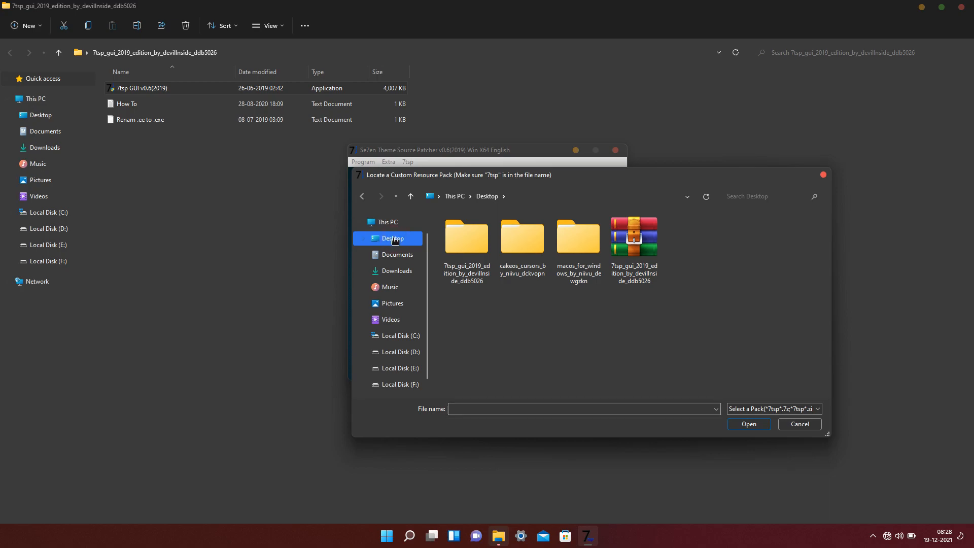
{"action": "left_click", "coordinate": [580, 247]}
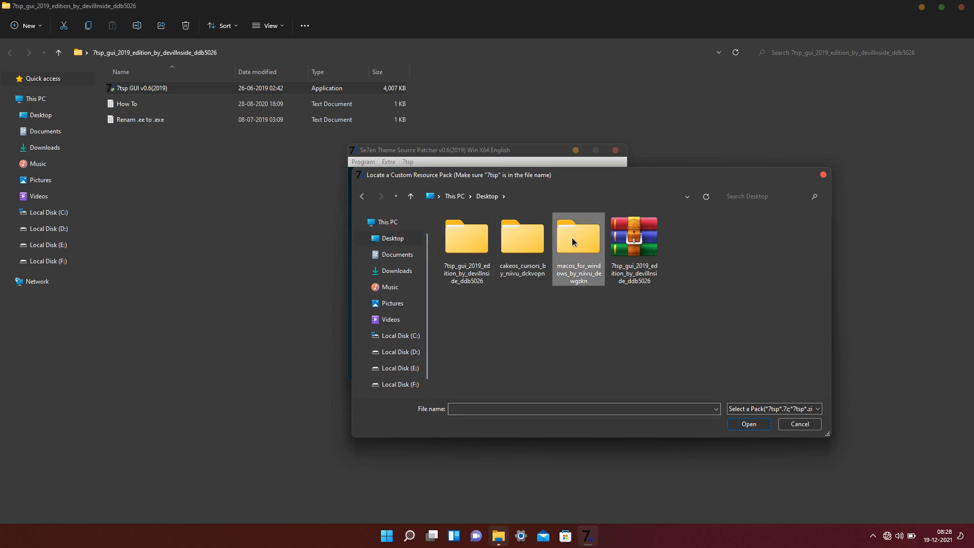
{"action": "double_click", "coordinate": [577, 241]}
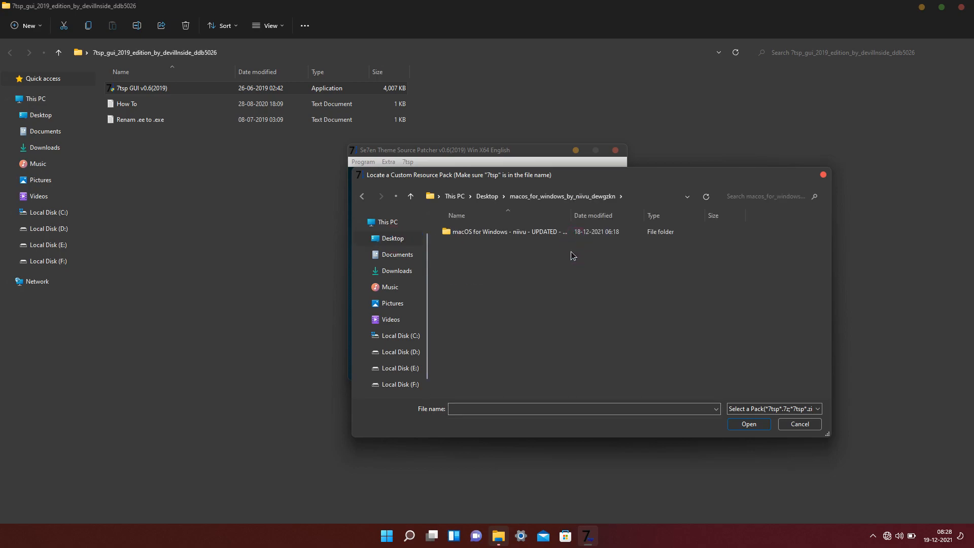
{"action": "double_click", "coordinate": [523, 239]}
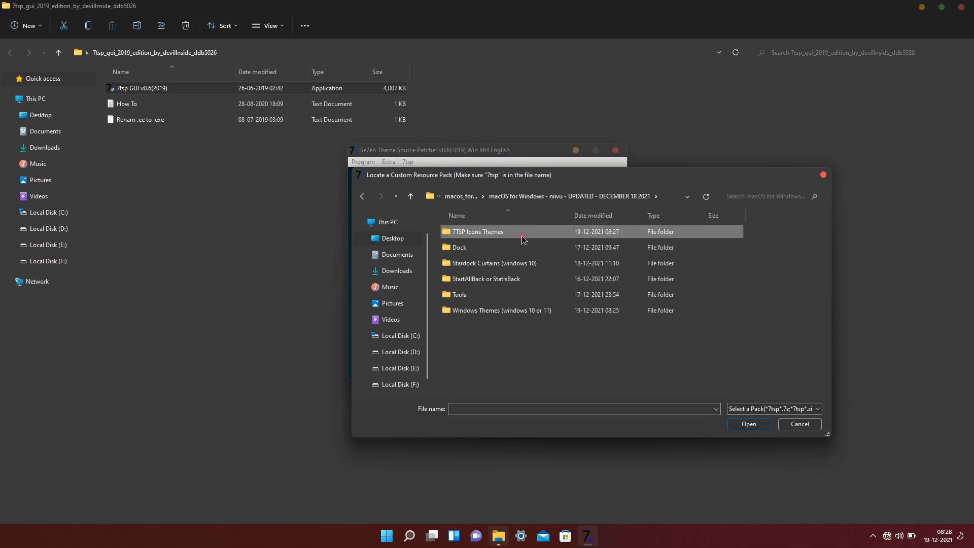
{"action": "double_click", "coordinate": [523, 236]}
{"action": "left_click", "coordinate": [520, 248]}
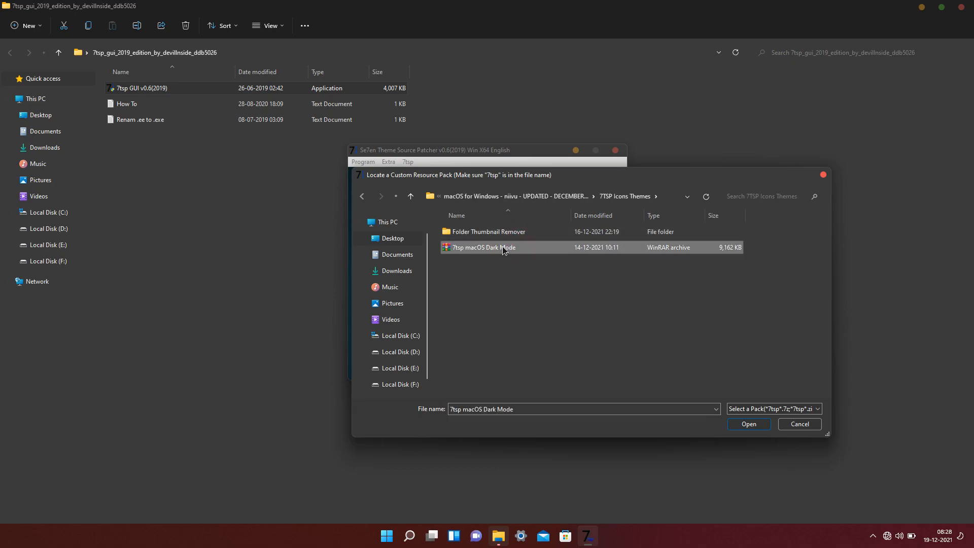
{"action": "left_click", "coordinate": [755, 423]}
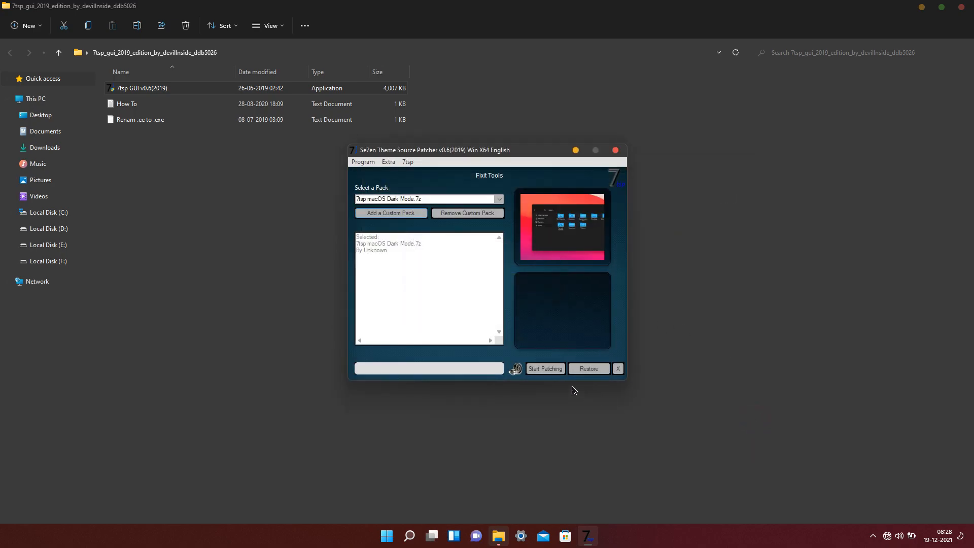
- Patch the system with the 7tsp macOS Dark Mode.7z icon pack and reboot Windows to apply it
{"action": "left_click", "coordinate": [555, 371]}
{"action": "left_click", "coordinate": [497, 322]}
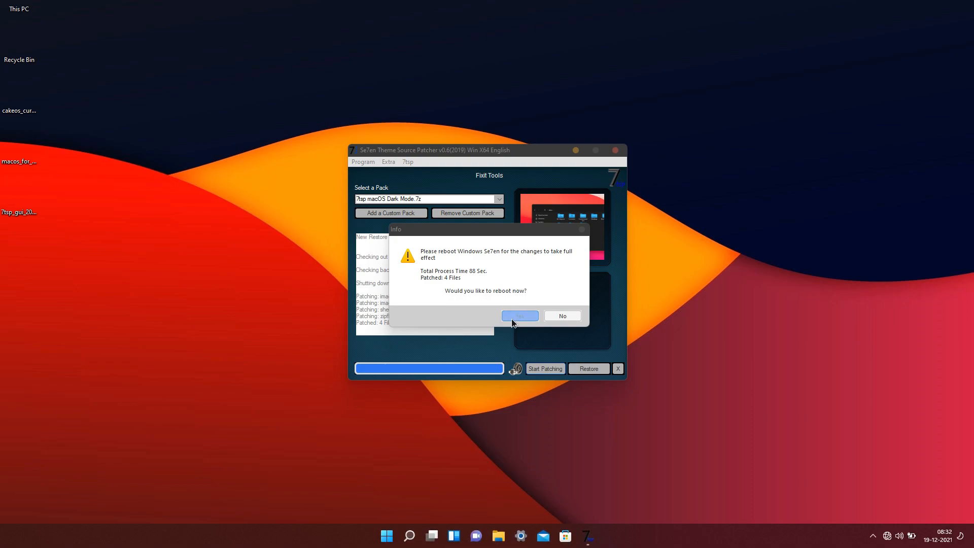
{"action": "left_click", "coordinate": [517, 317]}
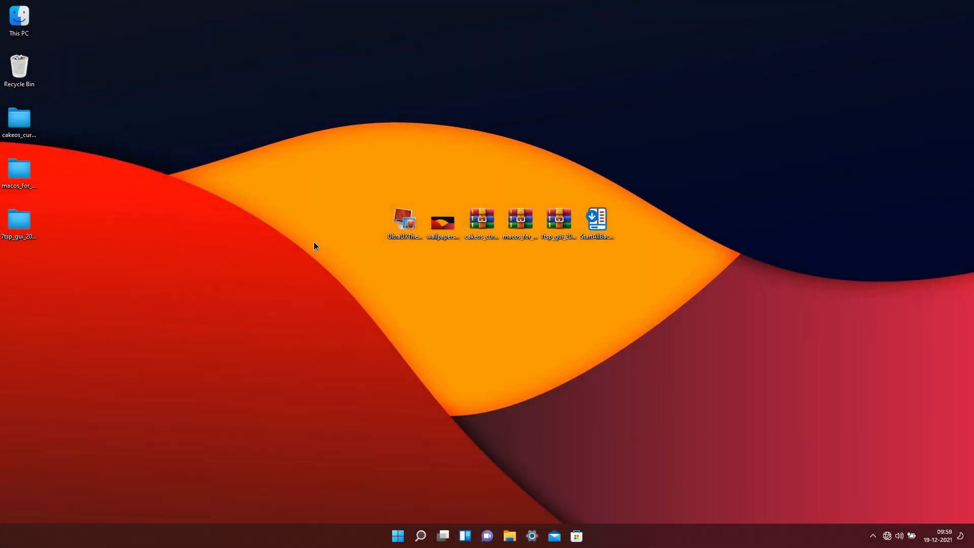
- Inspect the folder and drive icons in This PC and Local Disk (C:), and close the window
{"action": "double_click", "coordinate": [33, 25]}
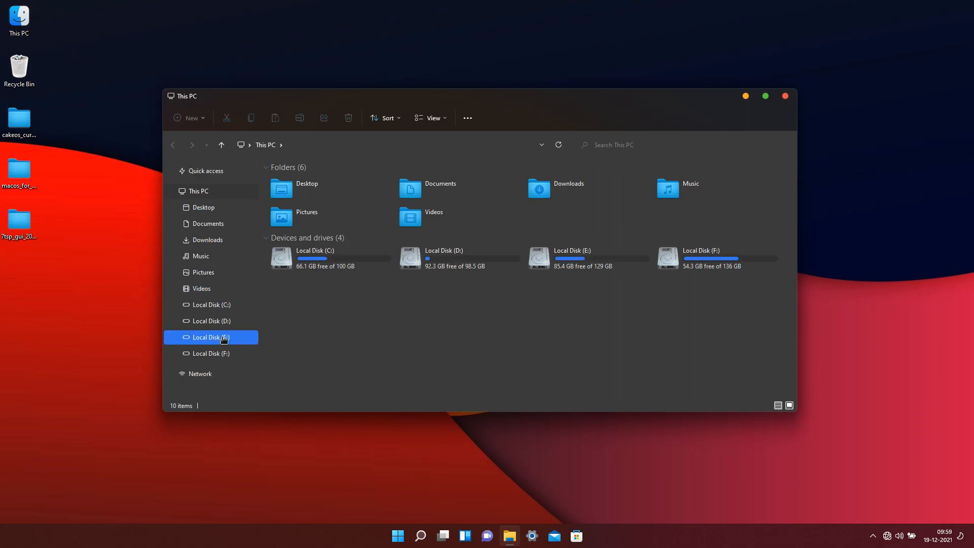
{"action": "left_click", "coordinate": [290, 262]}
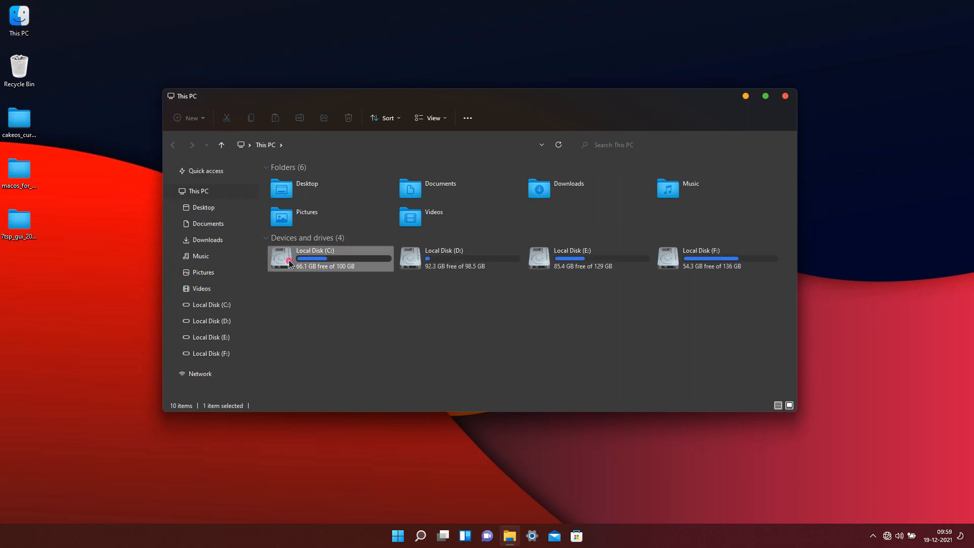
{"action": "double_click", "coordinate": [290, 263]}
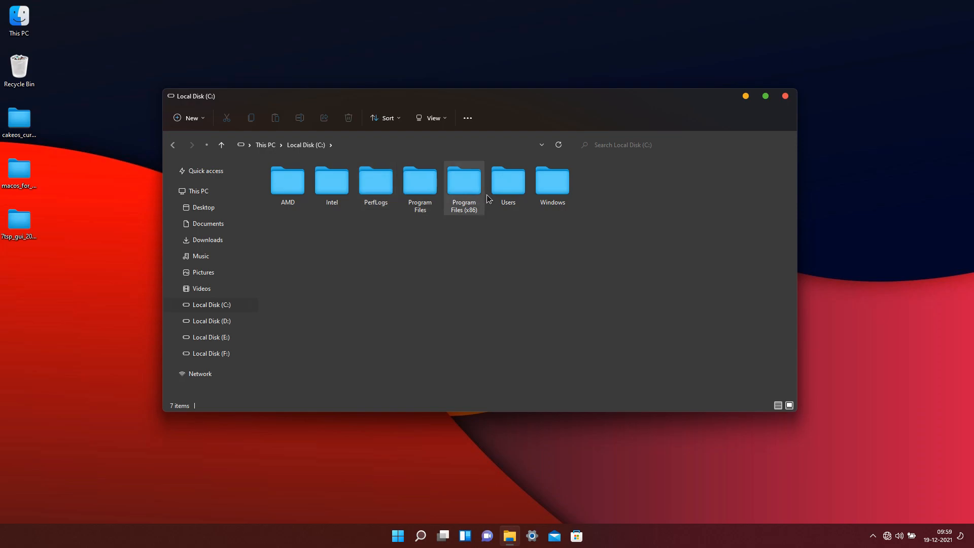
{"action": "left_click", "coordinate": [784, 98]}
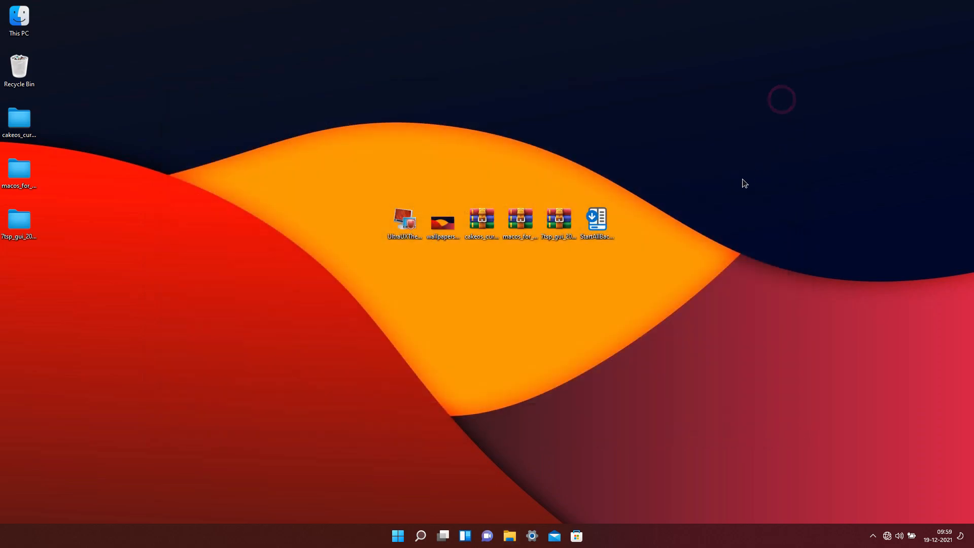
- Install StartAllBack for the current user only and apply its Proper 11 theme
{"action": "double_click", "coordinate": [605, 217]}
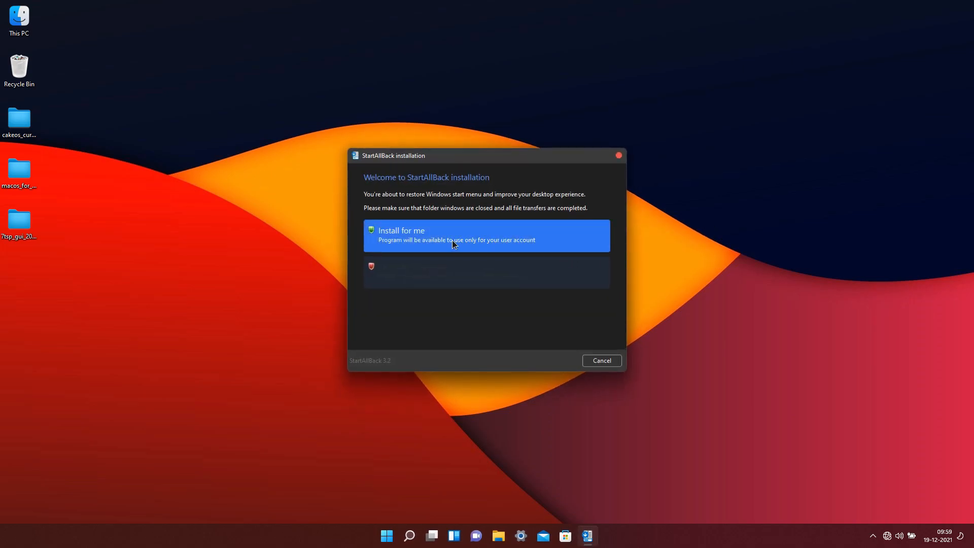
{"action": "left_click", "coordinate": [468, 234]}
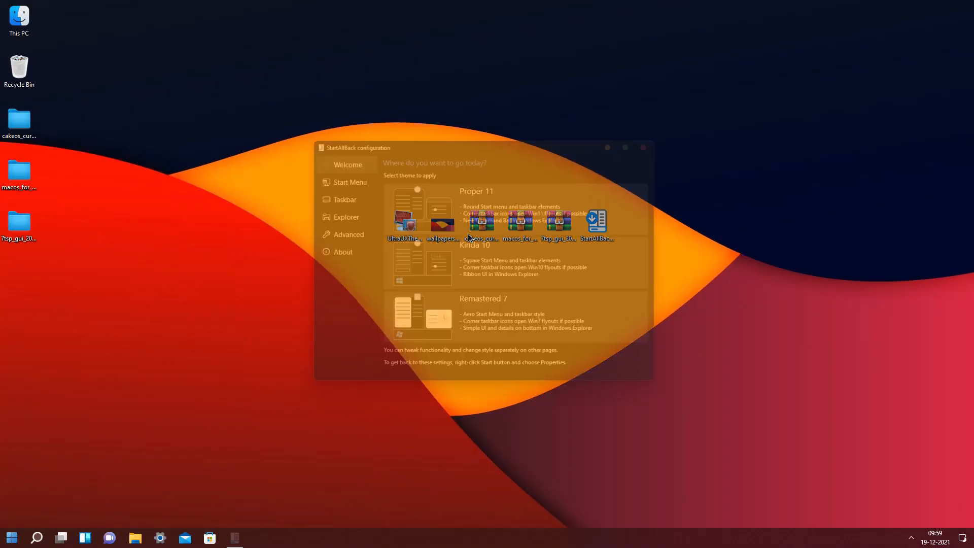
{"action": "left_click", "coordinate": [502, 202]}
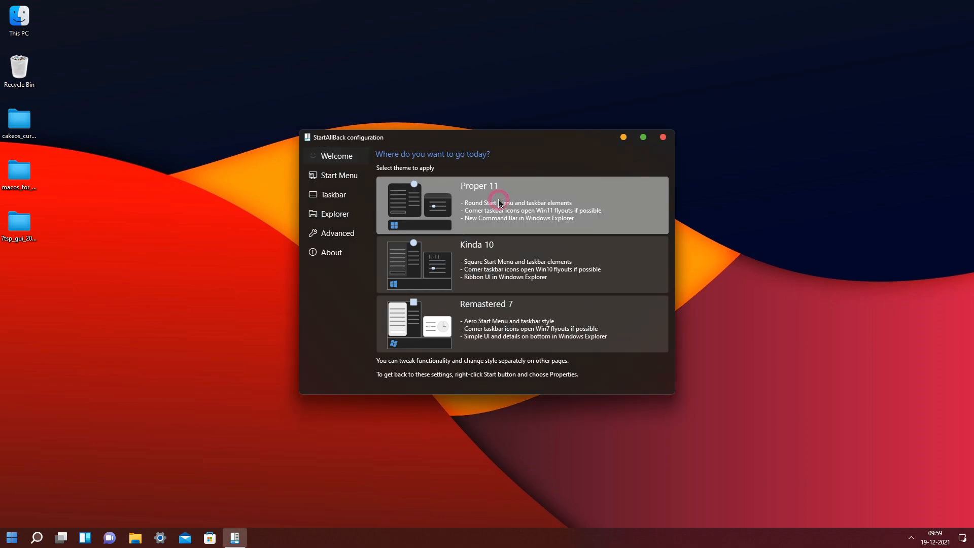
- Configure the StartAllBack taskbar with centered task icons, segments set to Just central segment, and its location on screen set to Top
{"action": "left_click", "coordinate": [357, 199]}
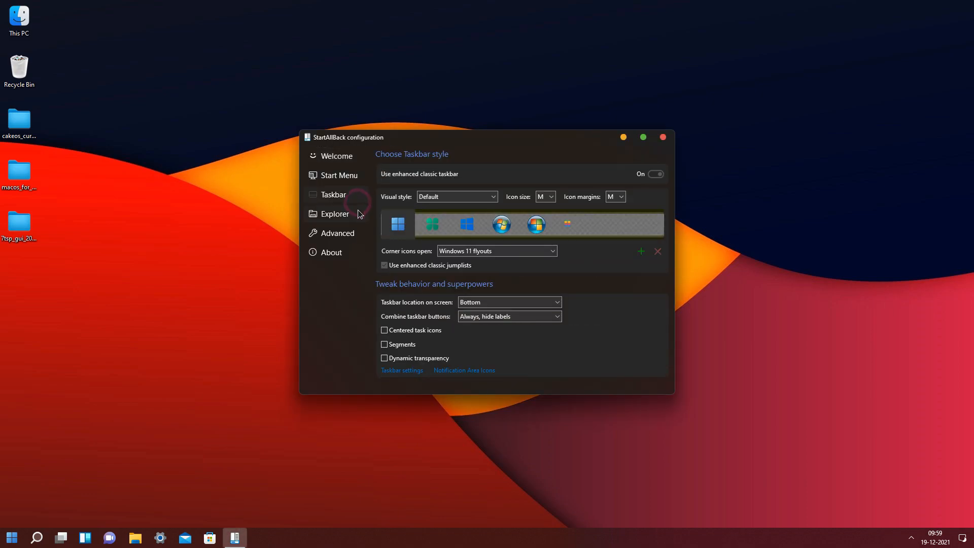
{"action": "left_click", "coordinate": [385, 333]}
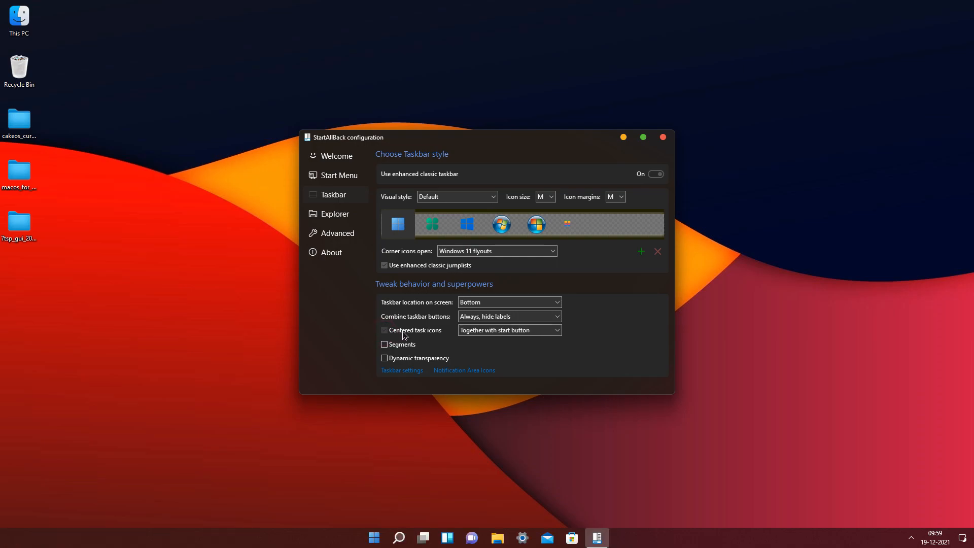
{"action": "left_click", "coordinate": [401, 346]}
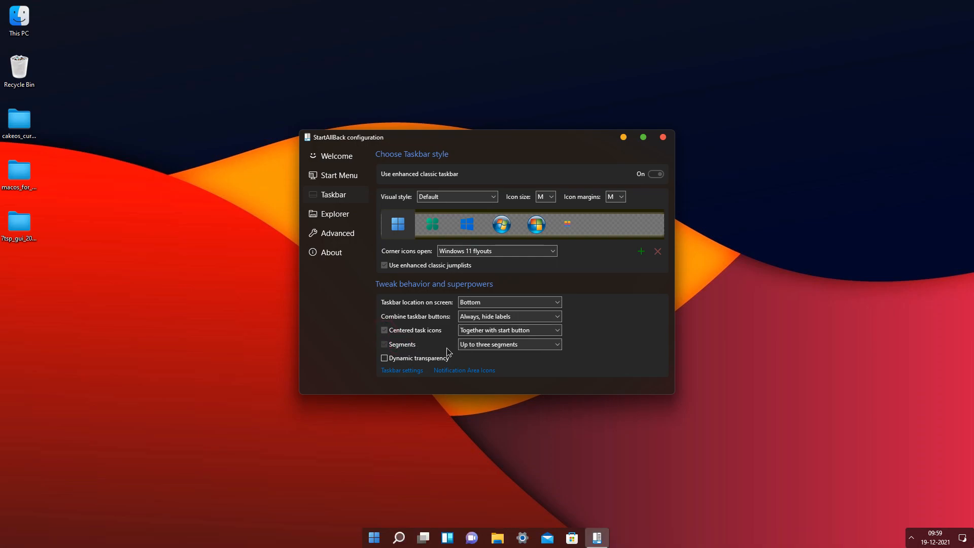
{"action": "left_click", "coordinate": [508, 344]}
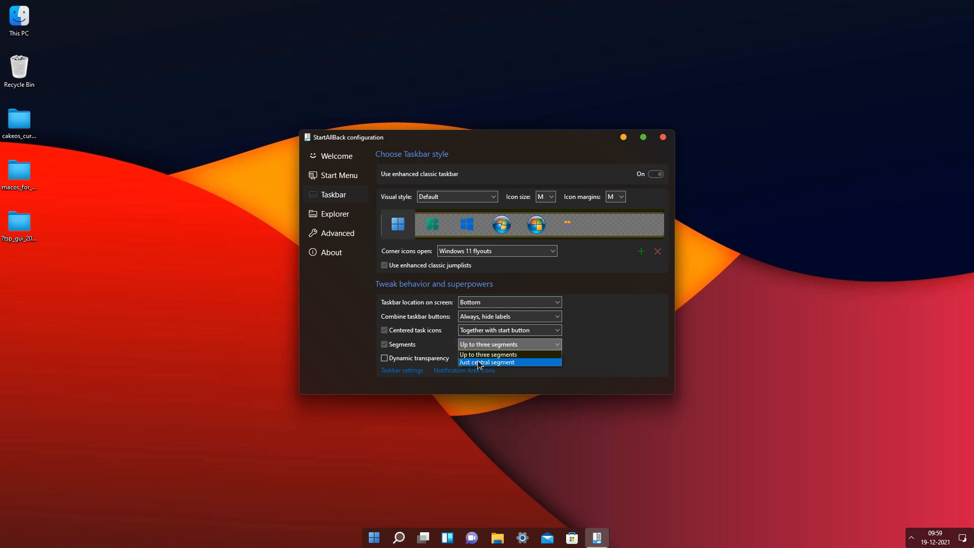
{"action": "left_click", "coordinate": [476, 363]}
{"action": "left_click", "coordinate": [479, 303]}
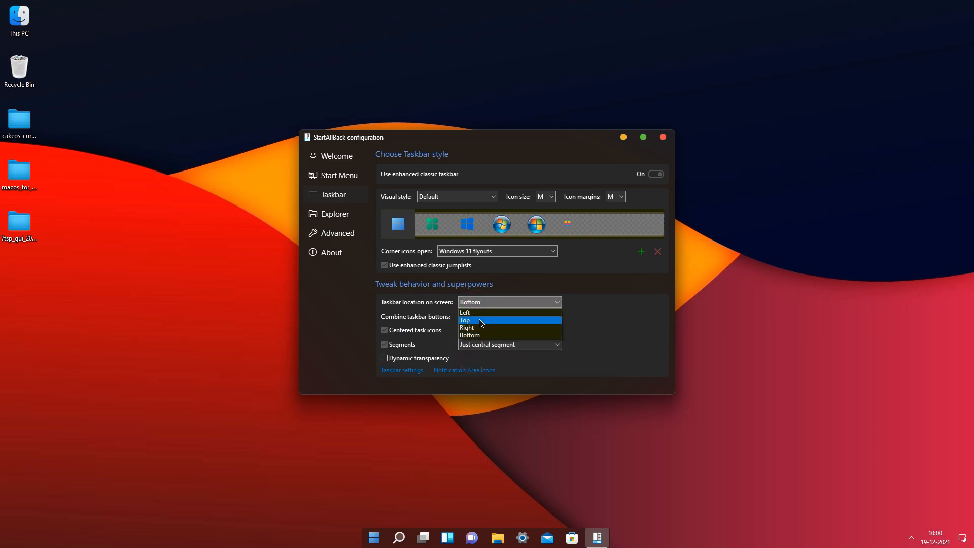
{"action": "left_click", "coordinate": [480, 322]}
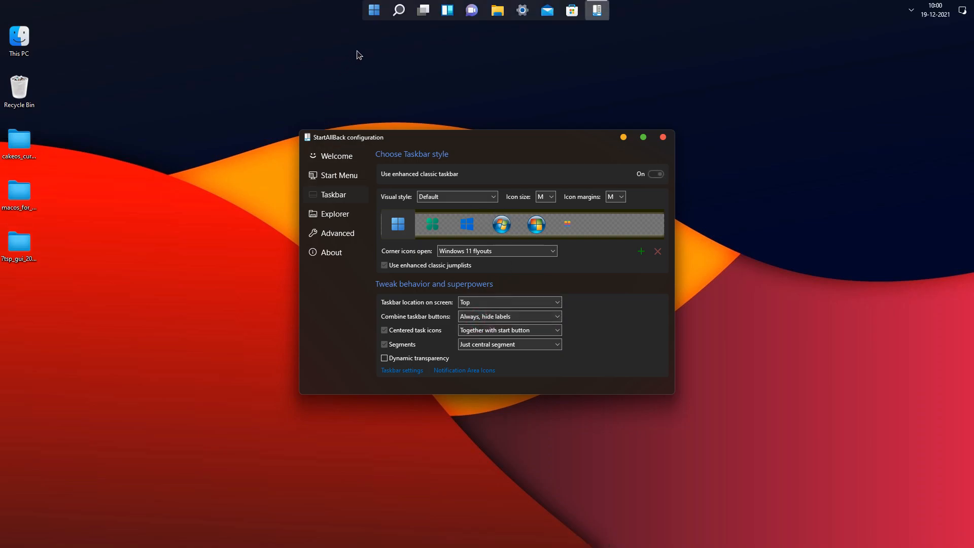
- Check the Start menu on the relocated taskbar, close it, and display StartAllBack's Explorer style settings
{"action": "left_click", "coordinate": [379, 16]}
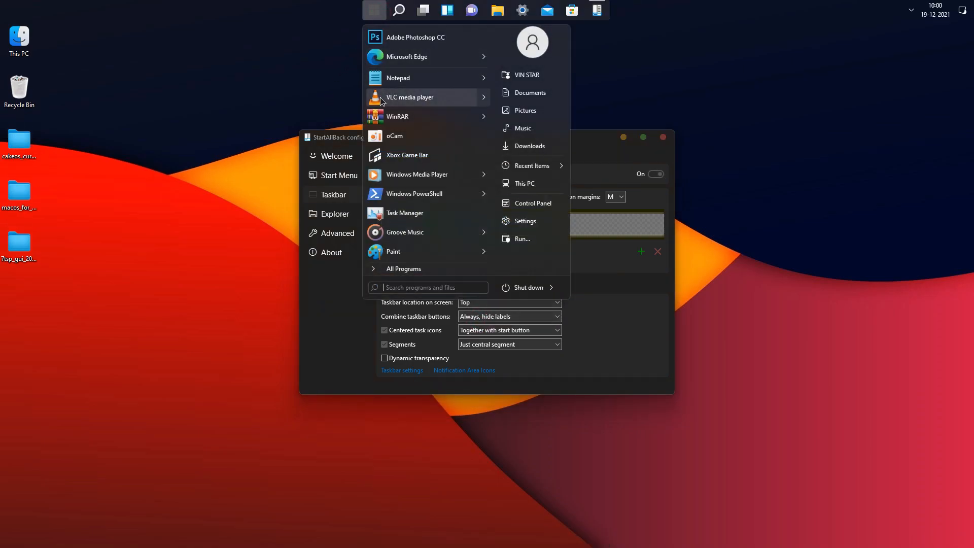
{"action": "left_click", "coordinate": [339, 325]}
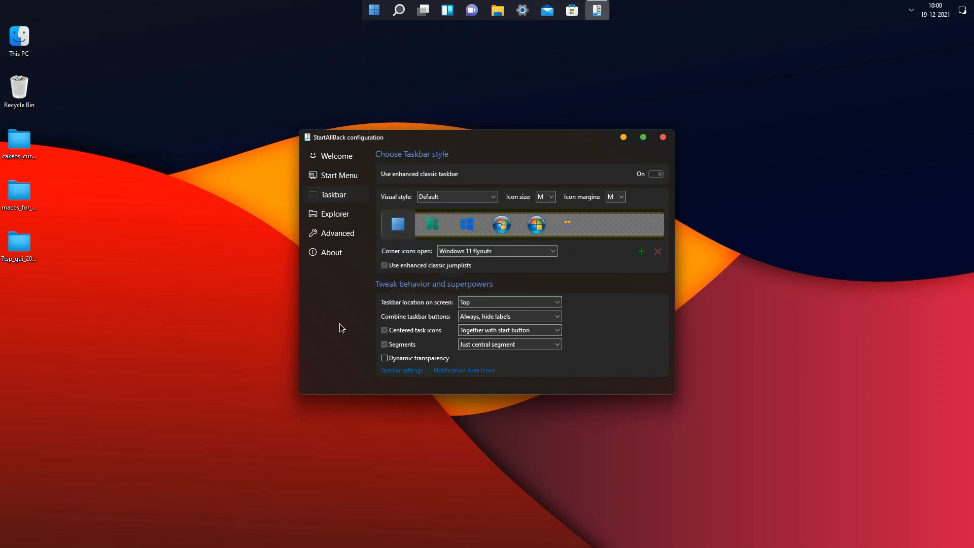
{"action": "left_click", "coordinate": [354, 214]}
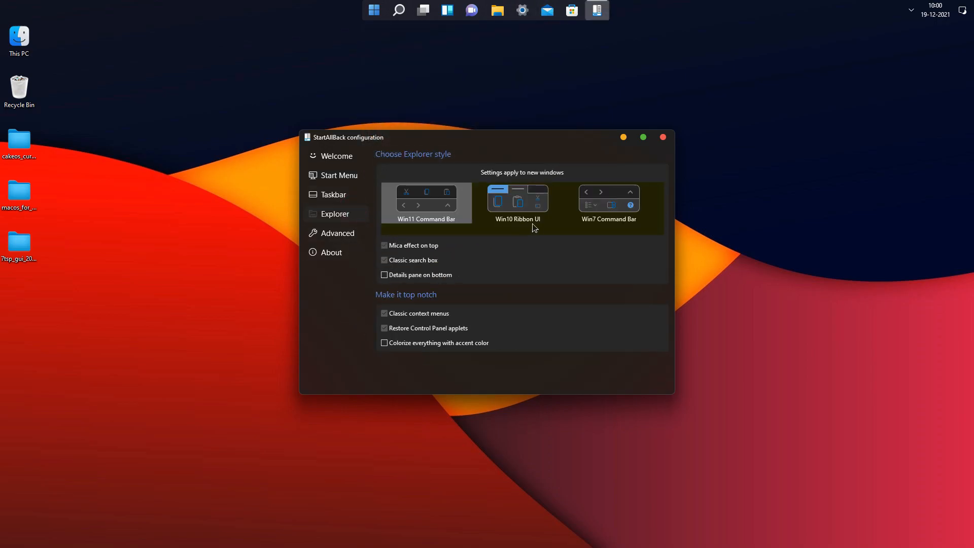
- Set the Explorer style to Win7 Command Bar, disable Mica effect and classic search box, and enable bottom details pane and accent colorizing of everything
{"action": "left_click", "coordinate": [601, 204]}
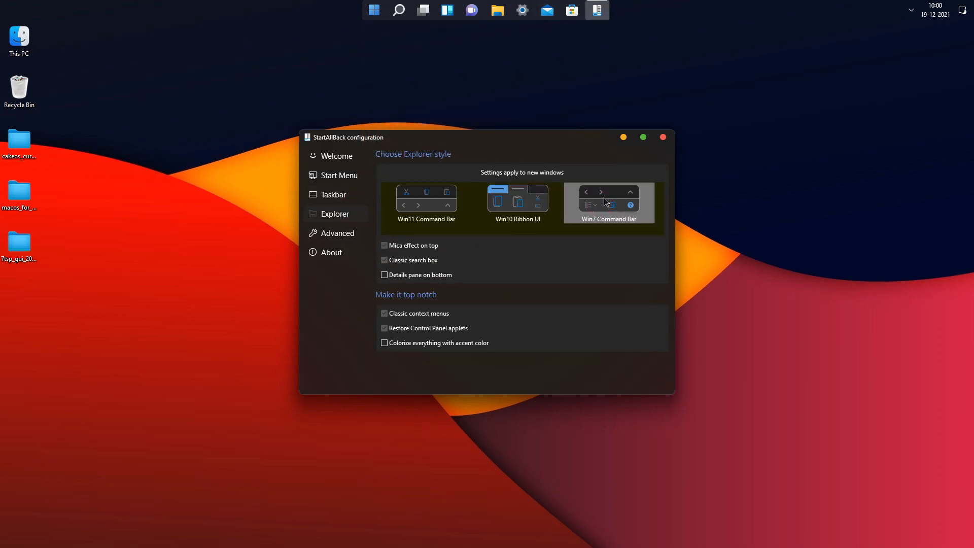
{"action": "left_click", "coordinate": [430, 247]}
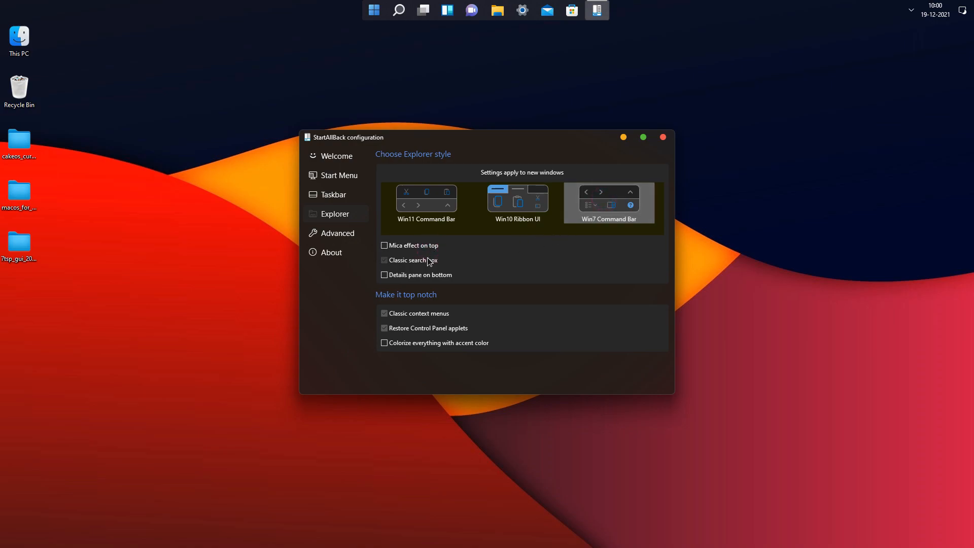
{"action": "left_click", "coordinate": [429, 262]}
{"action": "left_click", "coordinate": [433, 276]}
{"action": "left_click", "coordinate": [420, 343]}
- Check the restyled This PC window and the Start menu, closing the StartAllBack configuration in between
{"action": "double_click", "coordinate": [30, 45]}
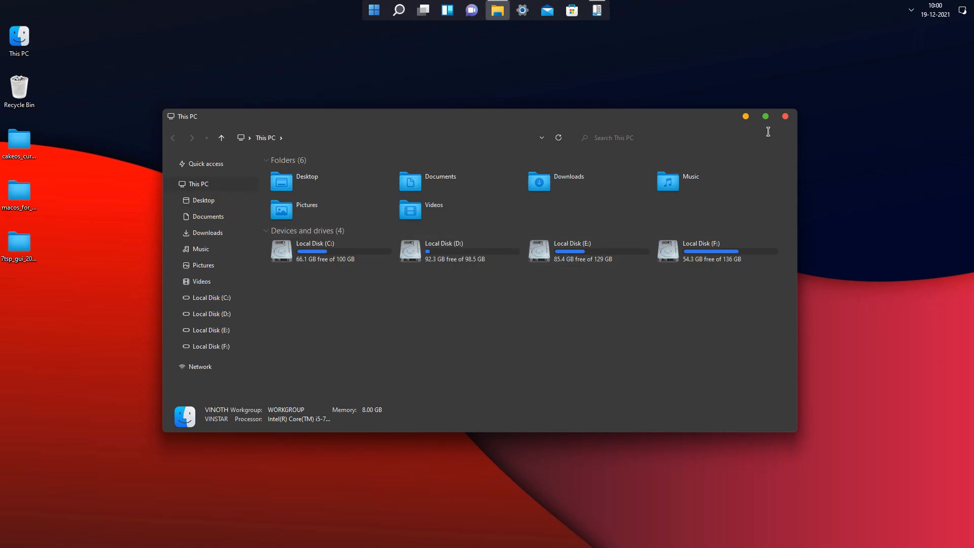
{"action": "left_click", "coordinate": [786, 117]}
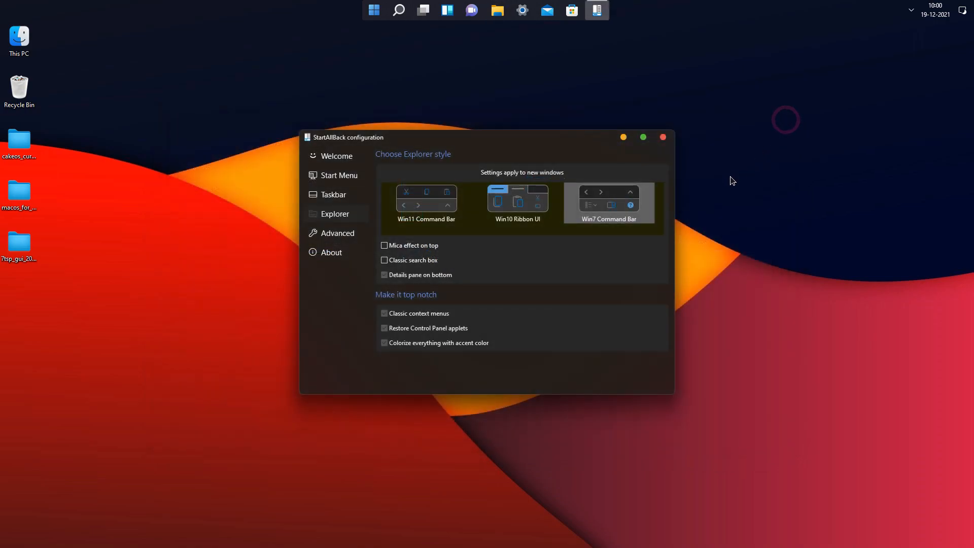
{"action": "left_click", "coordinate": [663, 138]}
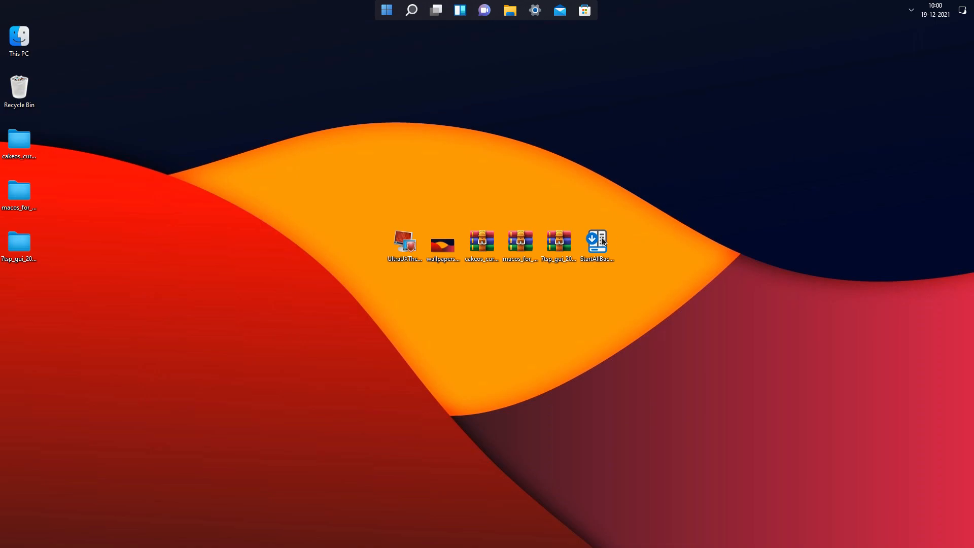
{"action": "left_click", "coordinate": [386, 9]}
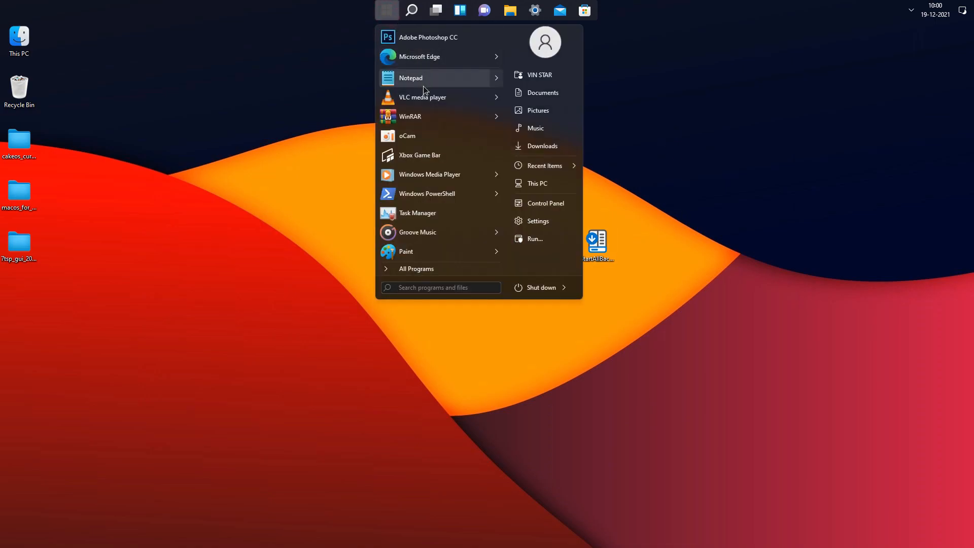
{"action": "left_click", "coordinate": [302, 231]}
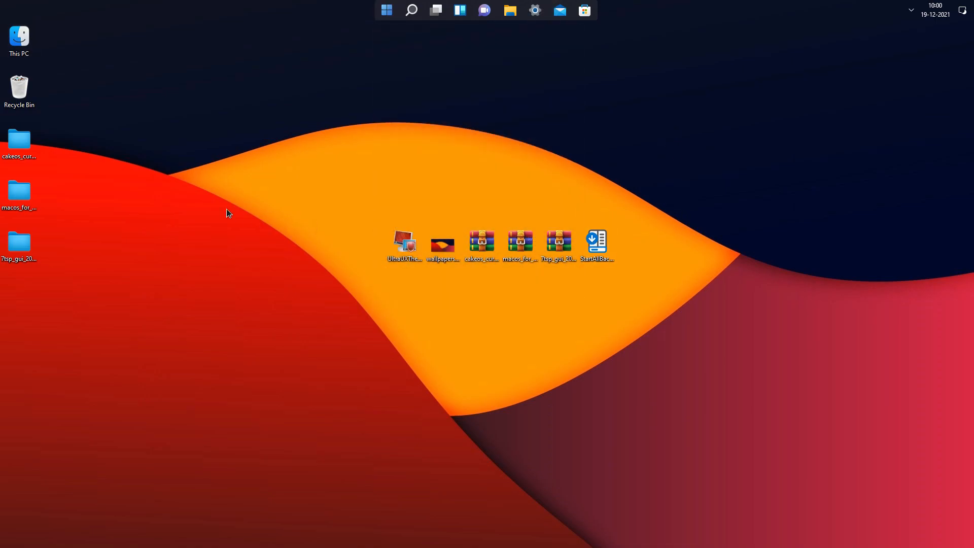
- Hide the details pane in This PC and close the window
{"action": "double_click", "coordinate": [22, 38]}
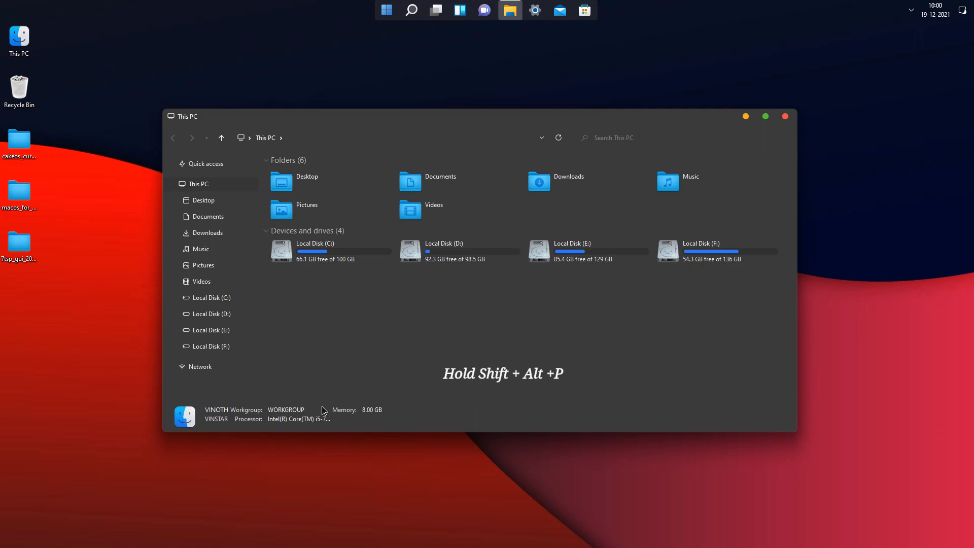
{"action": "key", "text": "alt+shift+p"}
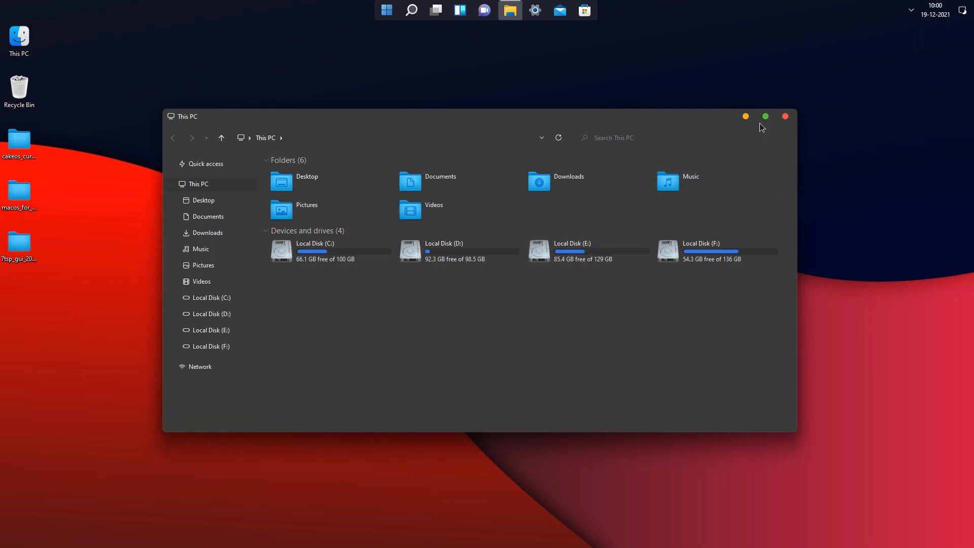
{"action": "left_click", "coordinate": [785, 116]}
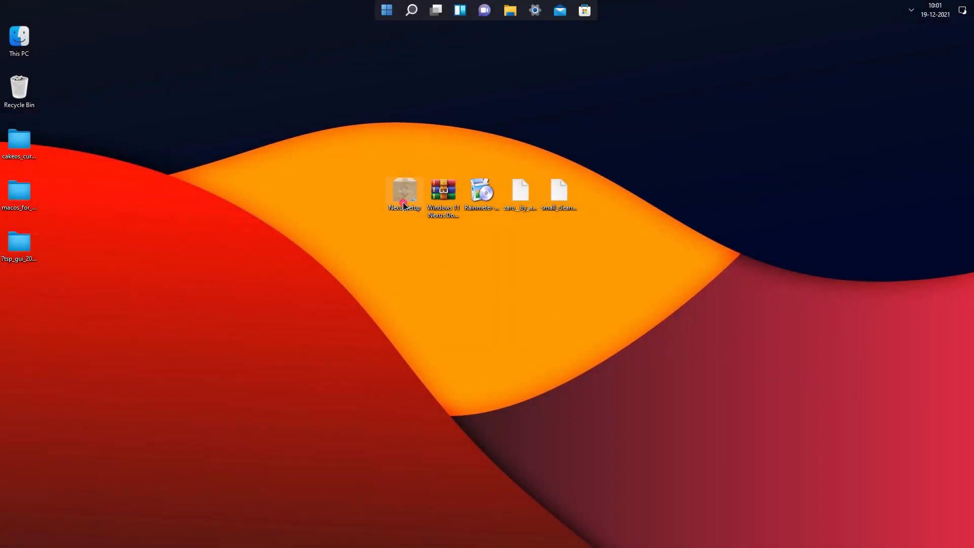
- Install Nexus 20.10 in English with the license accepted and default options, and launch it on finishing
{"action": "double_click", "coordinate": [403, 202]}
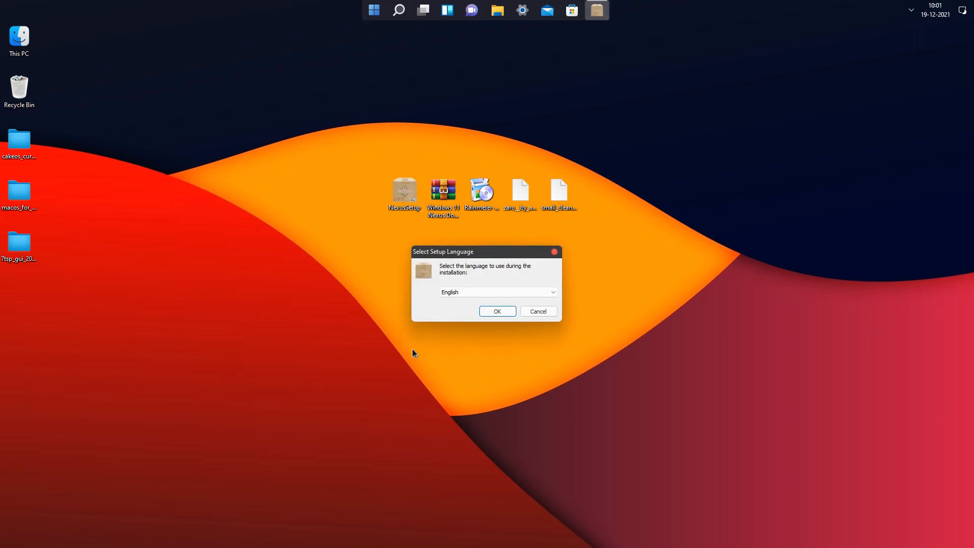
{"action": "left_click", "coordinate": [497, 310]}
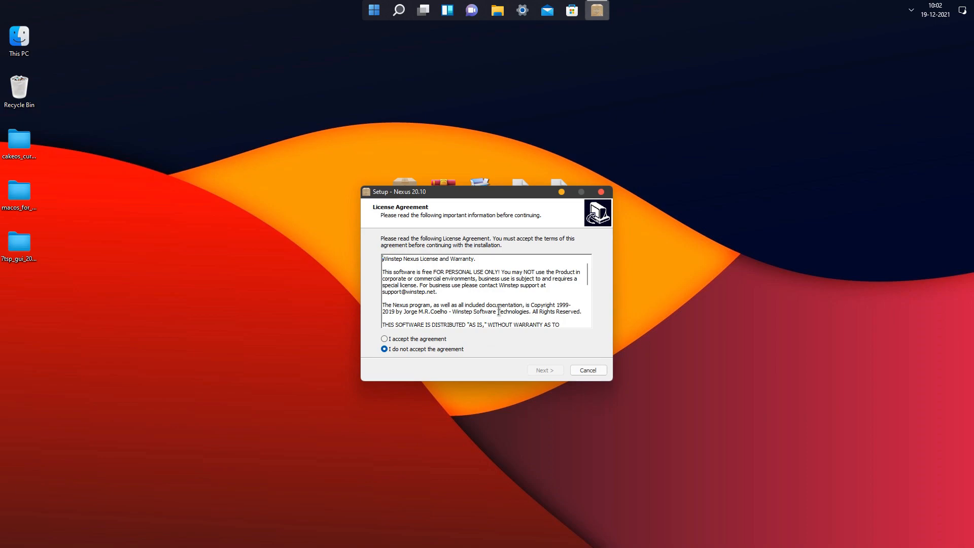
{"action": "left_click", "coordinate": [447, 340]}
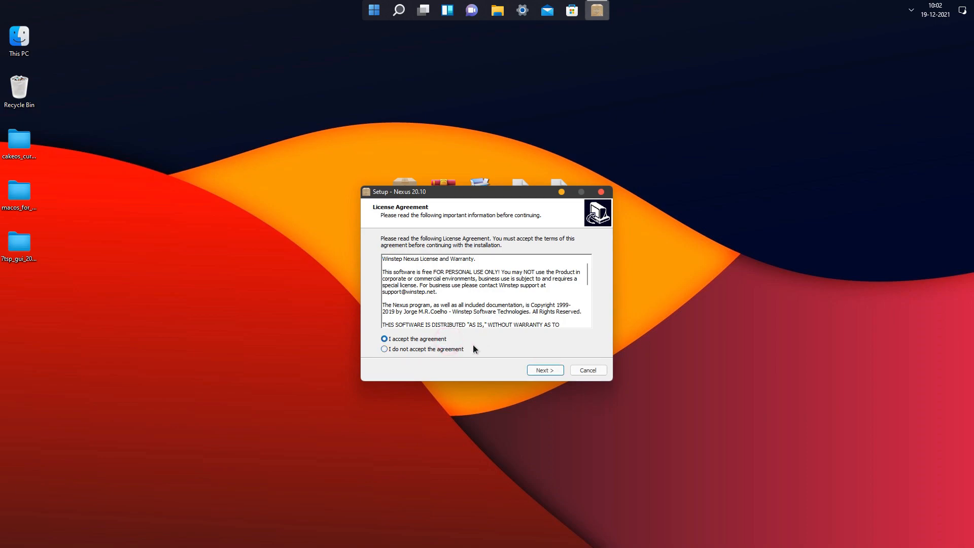
{"action": "left_click", "coordinate": [529, 366]}
{"action": "left_click", "coordinate": [531, 365]}
{"action": "left_click", "coordinate": [531, 365]}
{"action": "left_click", "coordinate": [530, 366]}
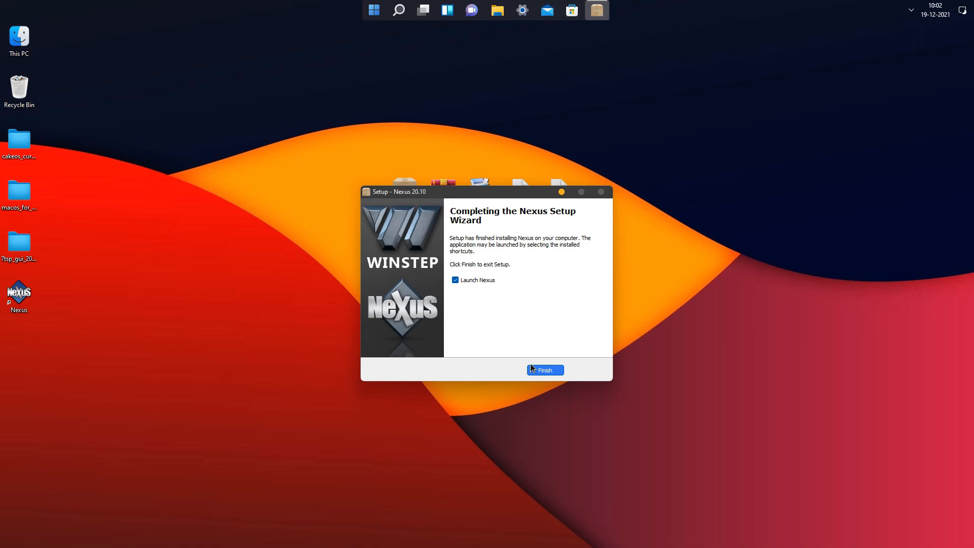
{"action": "left_click", "coordinate": [544, 371]}
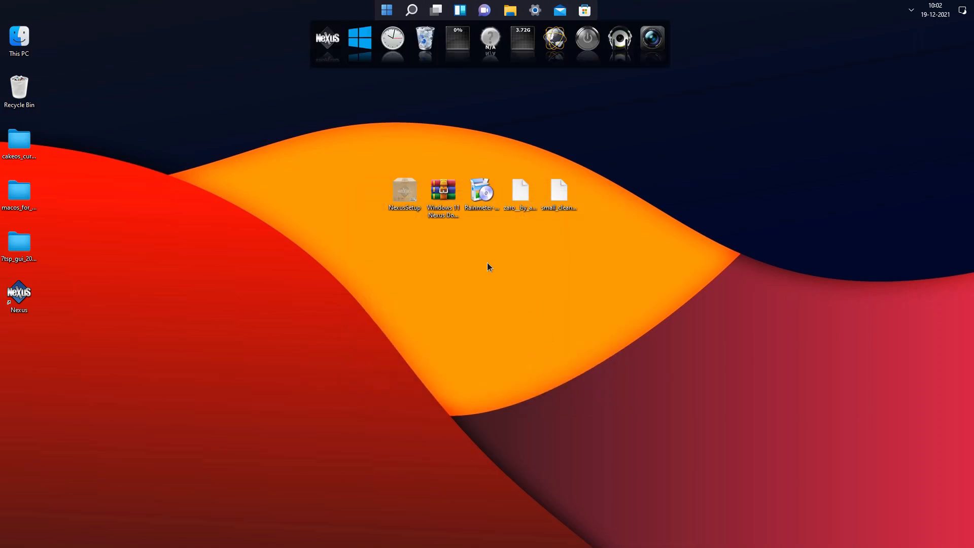
- Extract the Windows 11 Nexus Dock archive into its own folder on the desktop
{"action": "right_click", "coordinate": [452, 193]}
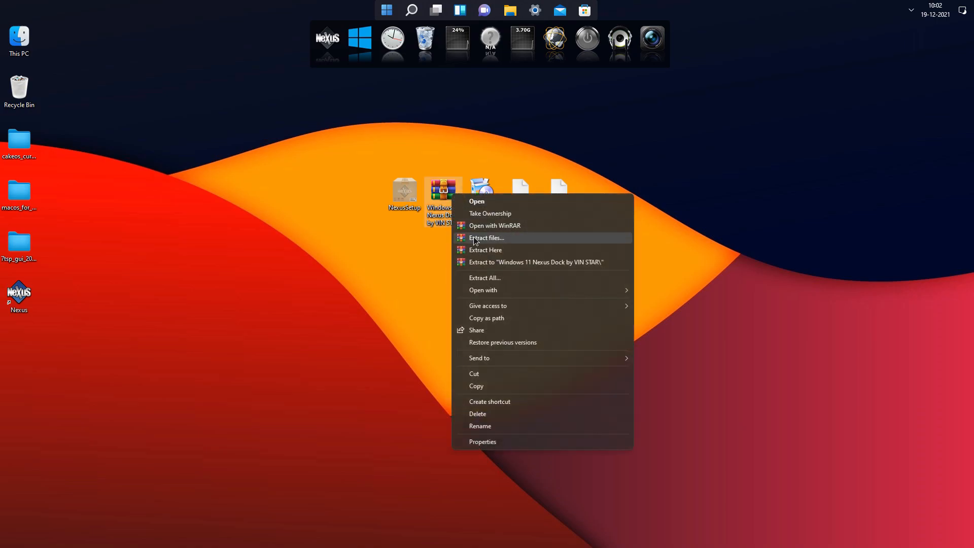
{"action": "left_click", "coordinate": [475, 240]}
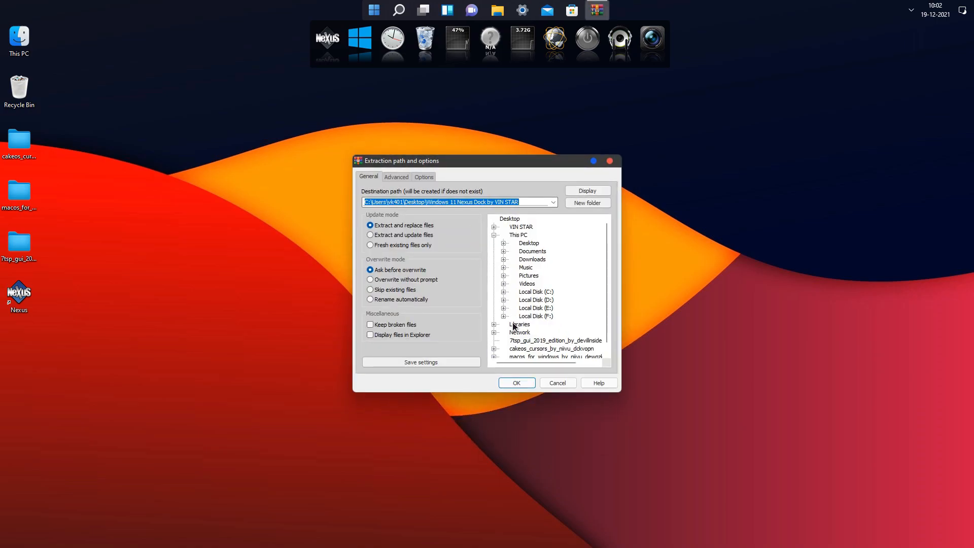
{"action": "left_click", "coordinate": [515, 381]}
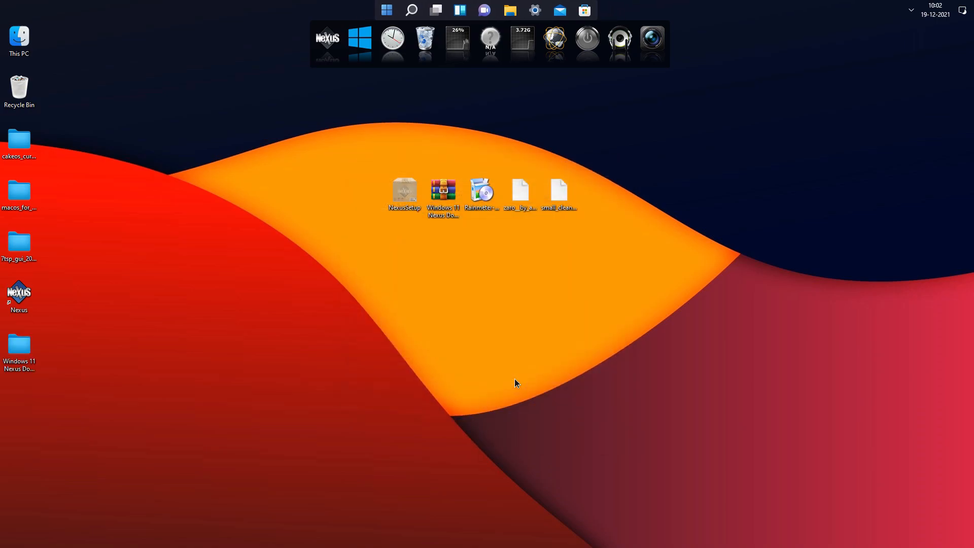
- Move the Dock - Icons folder from the extracted Windows 11 Nexus Dock folder to the root of Local Disk (C:), and close the window
{"action": "double_click", "coordinate": [20, 347]}
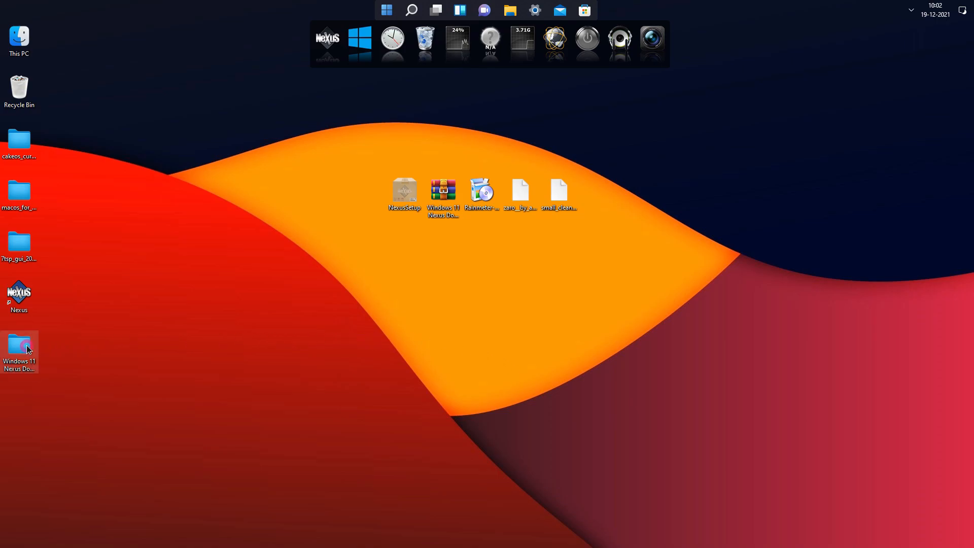
{"action": "left_click", "coordinate": [308, 175]}
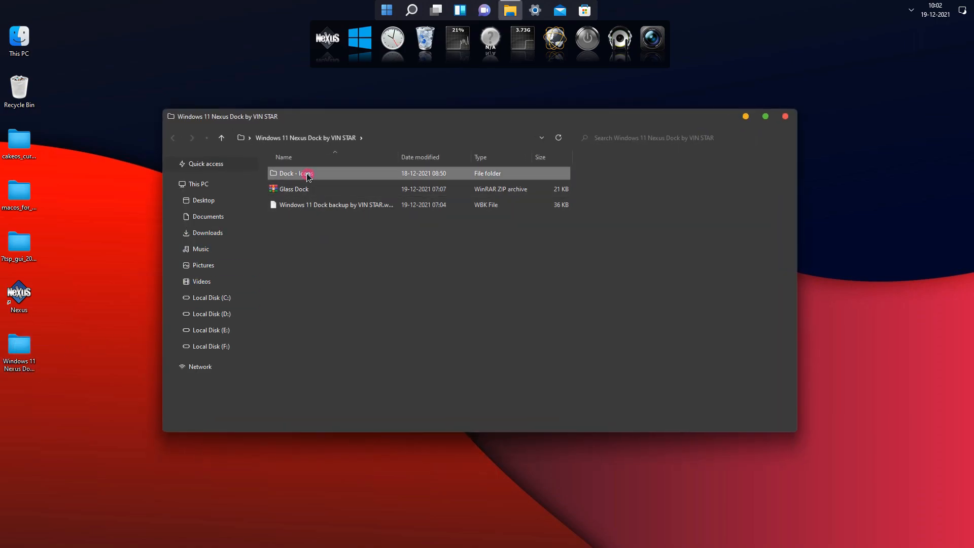
{"action": "right_click", "coordinate": [322, 176]}
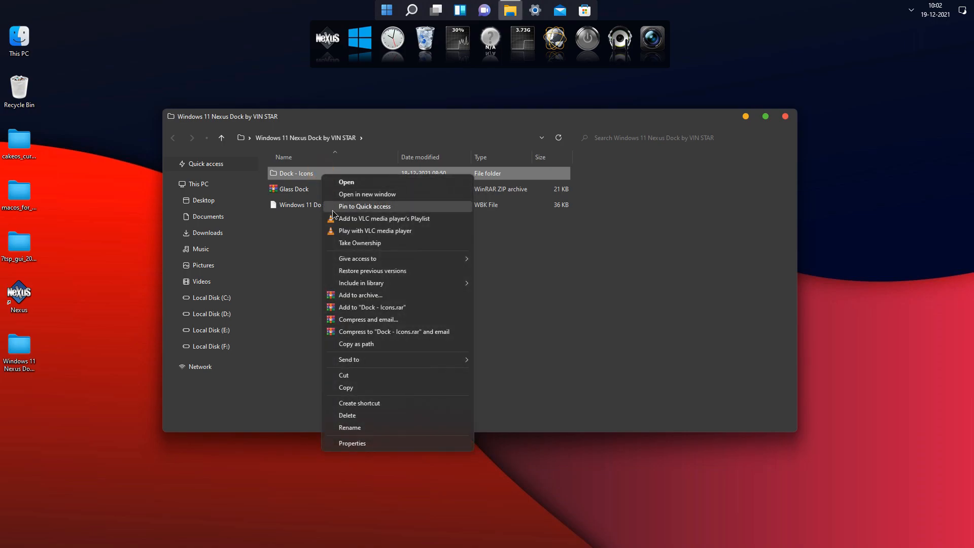
{"action": "left_click", "coordinate": [344, 375]}
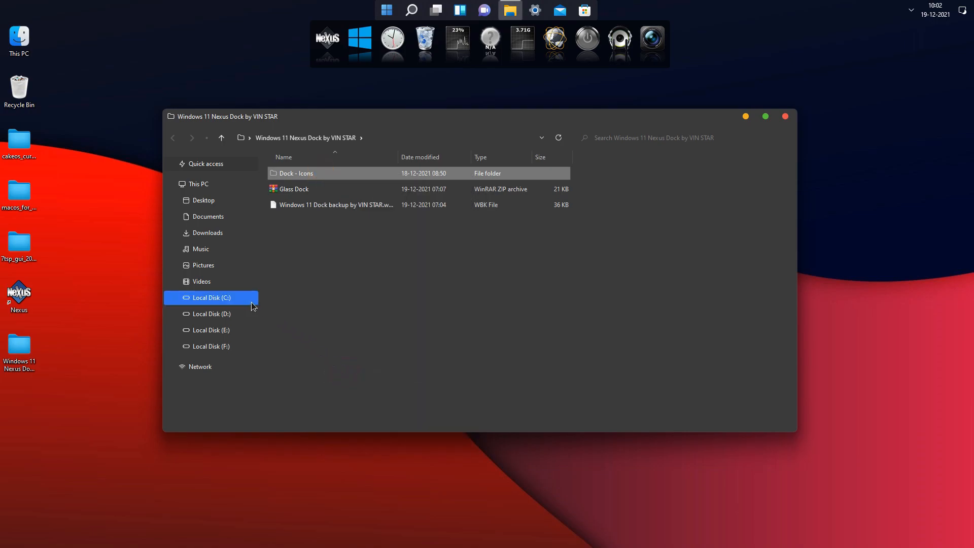
{"action": "left_click", "coordinate": [233, 187]}
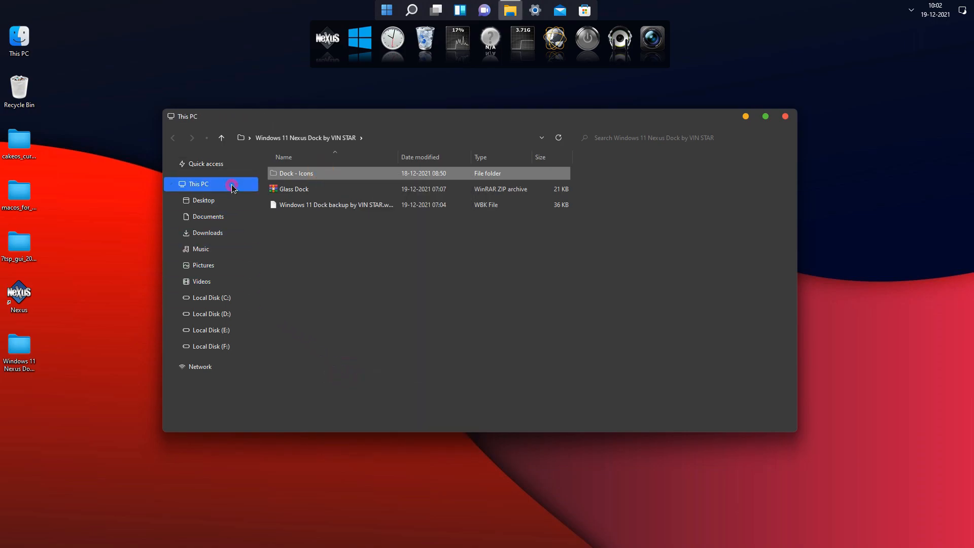
{"action": "left_click", "coordinate": [329, 253]}
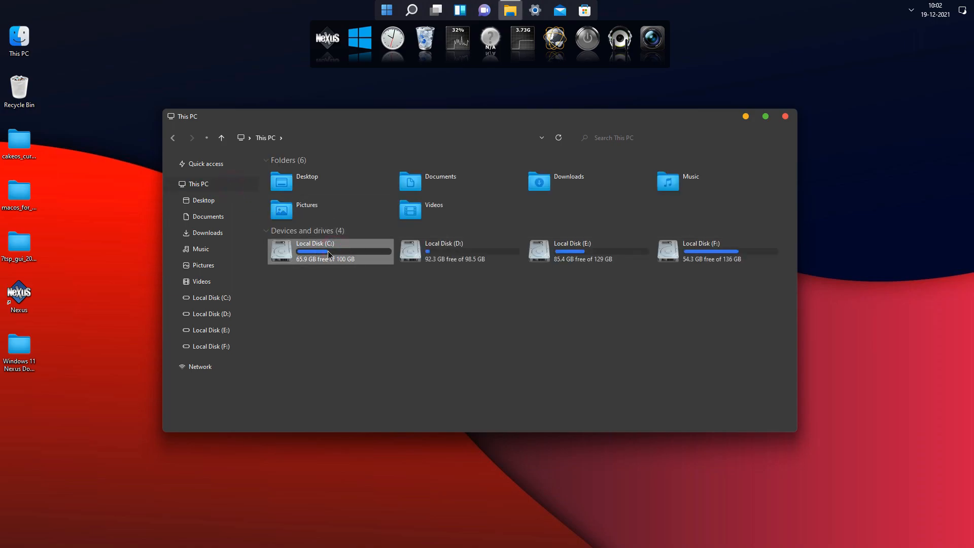
{"action": "double_click", "coordinate": [329, 253]}
{"action": "right_click", "coordinate": [329, 254]}
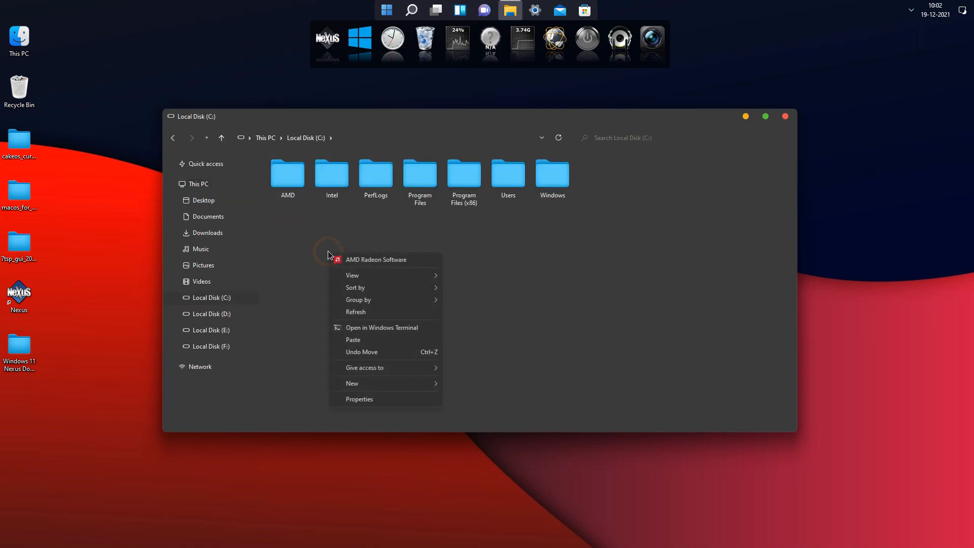
{"action": "left_click", "coordinate": [354, 343]}
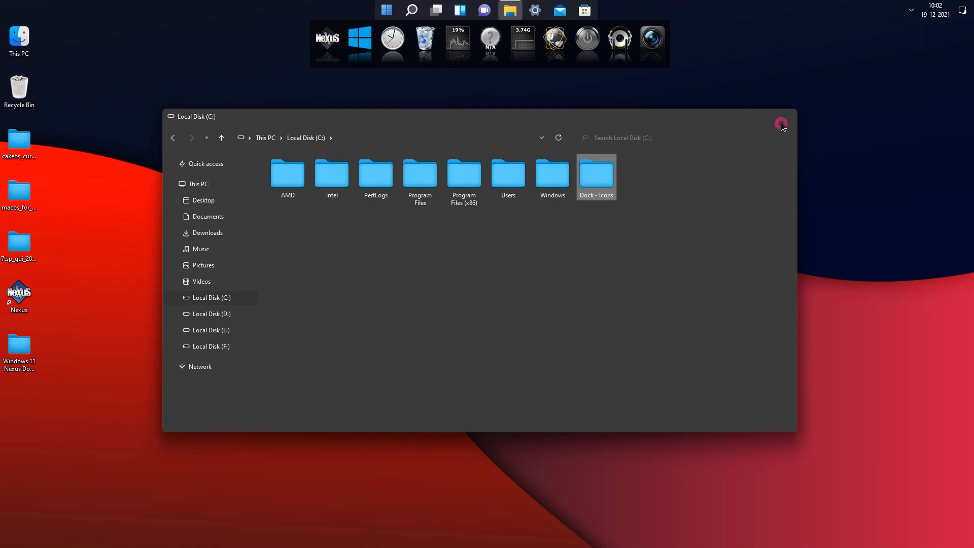
{"action": "left_click", "coordinate": [781, 124]}
- Import the Glass Dock theme from the desktop's Windows 11 Nexus Dock folder into the Nexus preferences
{"action": "left_click", "coordinate": [335, 50]}
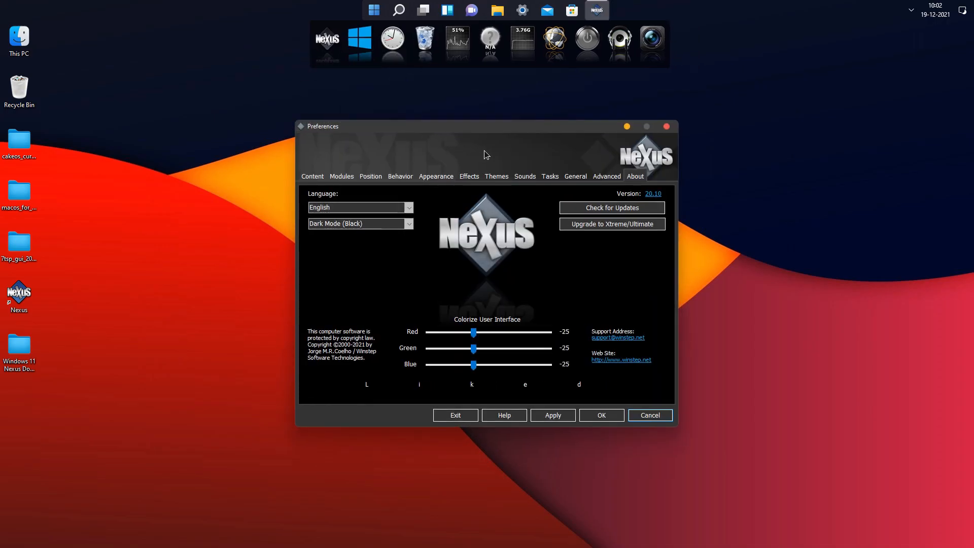
{"action": "left_click", "coordinate": [502, 176]}
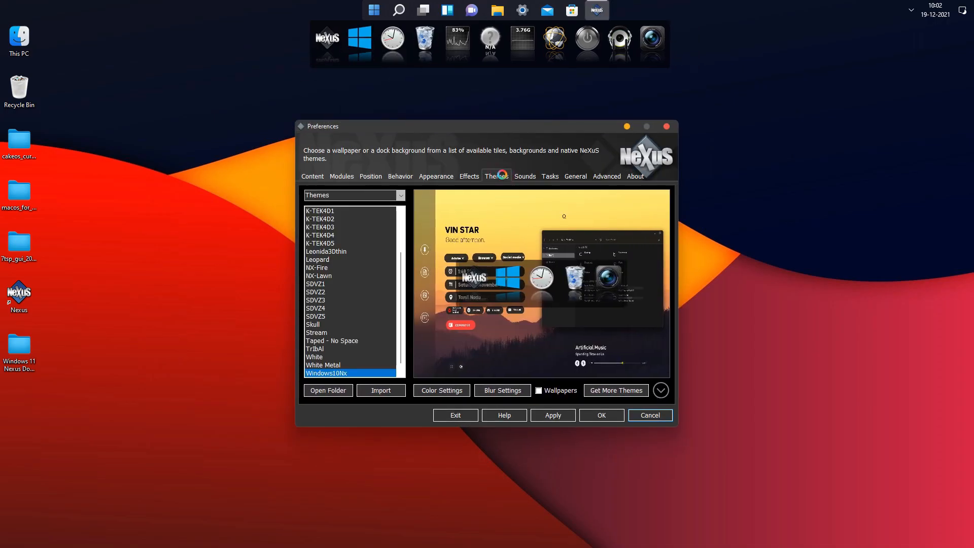
{"action": "left_click", "coordinate": [389, 391]}
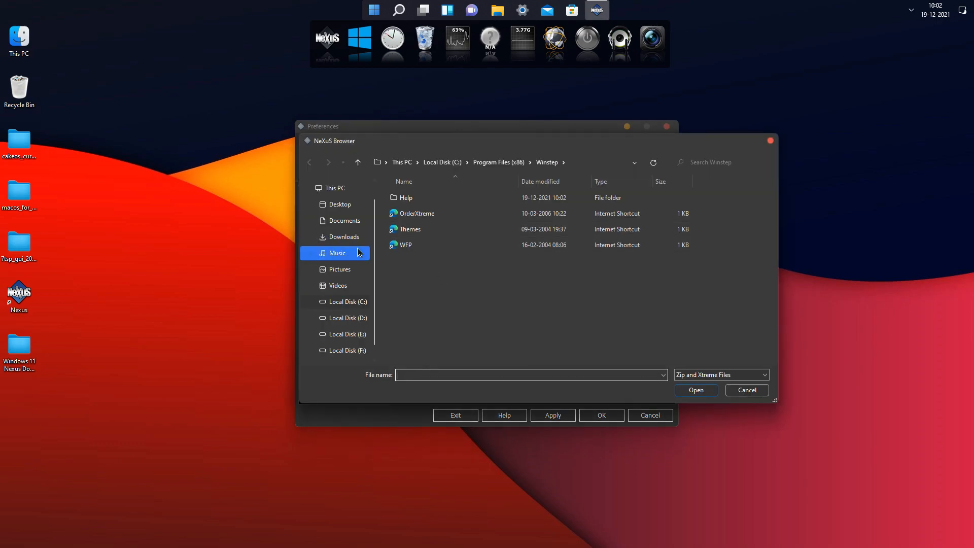
{"action": "scroll", "coordinate": [358, 254], "scroll_direction": "up", "scroll_amount": 1}
{"action": "left_click", "coordinate": [347, 227]}
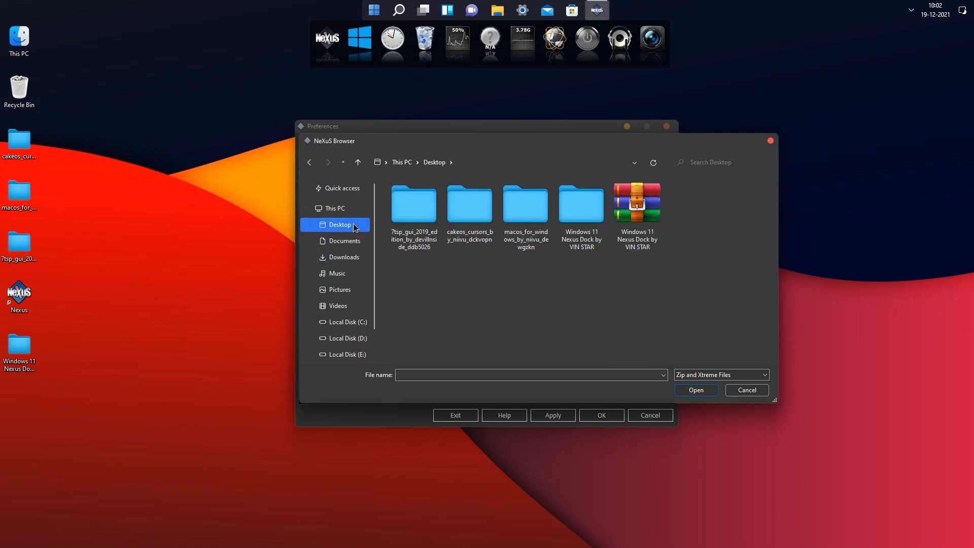
{"action": "left_click", "coordinate": [594, 211]}
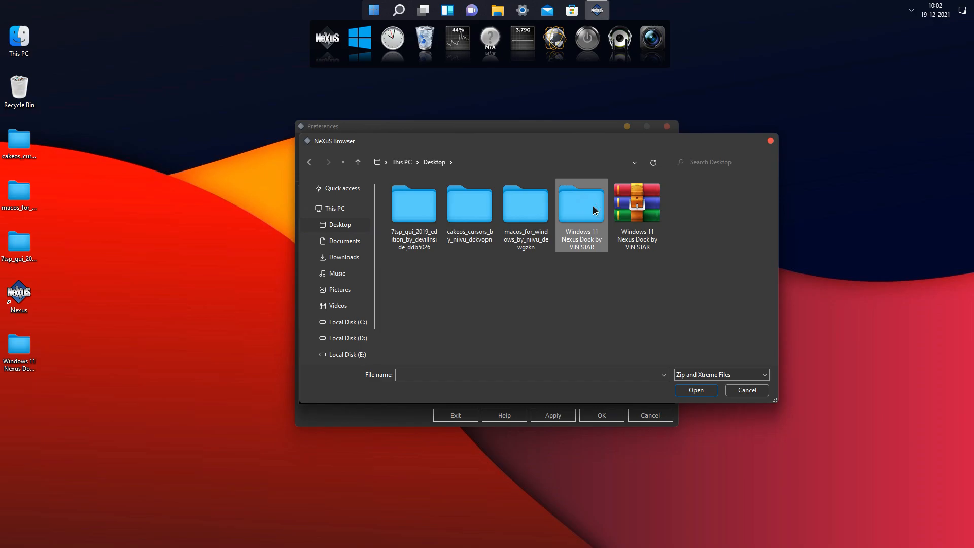
{"action": "double_click", "coordinate": [595, 210]}
{"action": "double_click", "coordinate": [443, 202]}
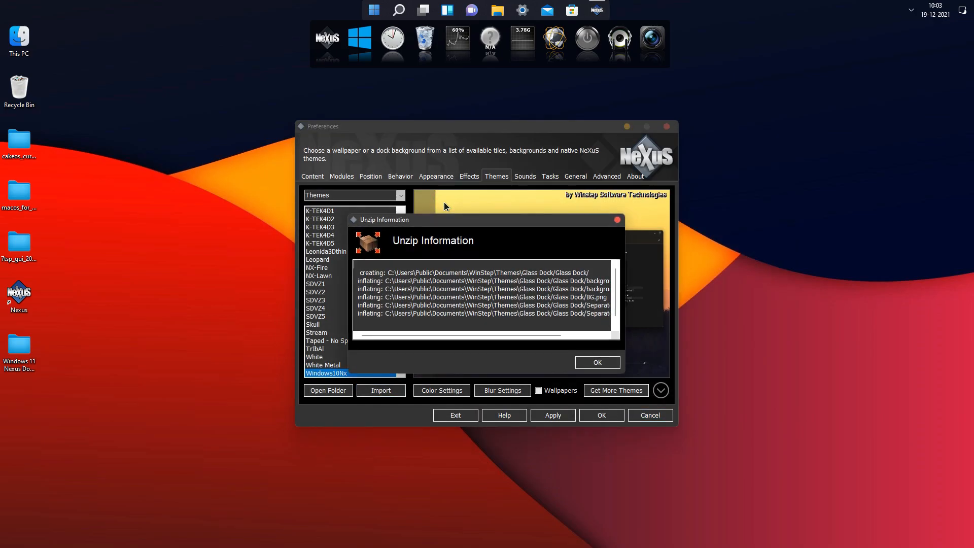
{"action": "left_click", "coordinate": [591, 364]}
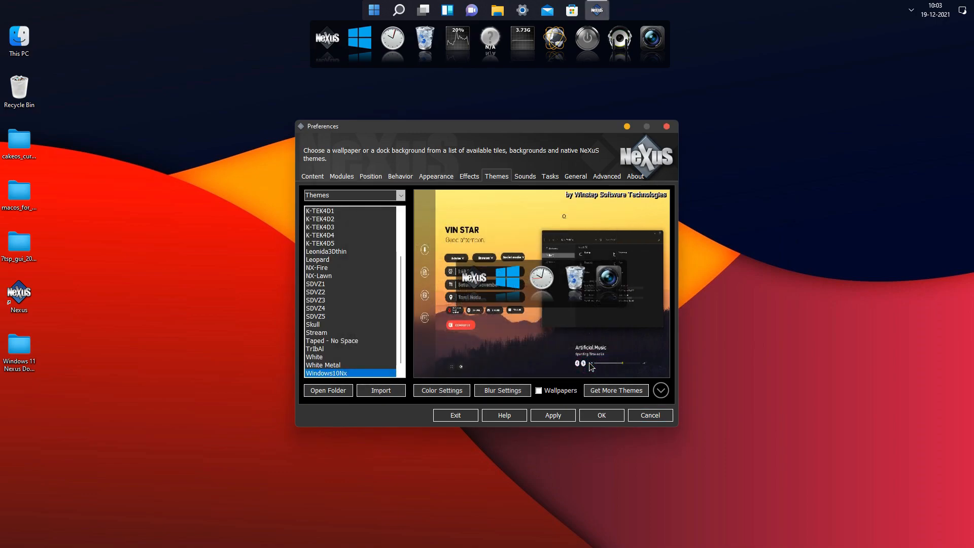
- Restore the Nexus configuration from the Windows 11 Dock backup .wbk file in the desktop's Windows 11 Nexus Dock folder
{"action": "left_click", "coordinate": [608, 179]}
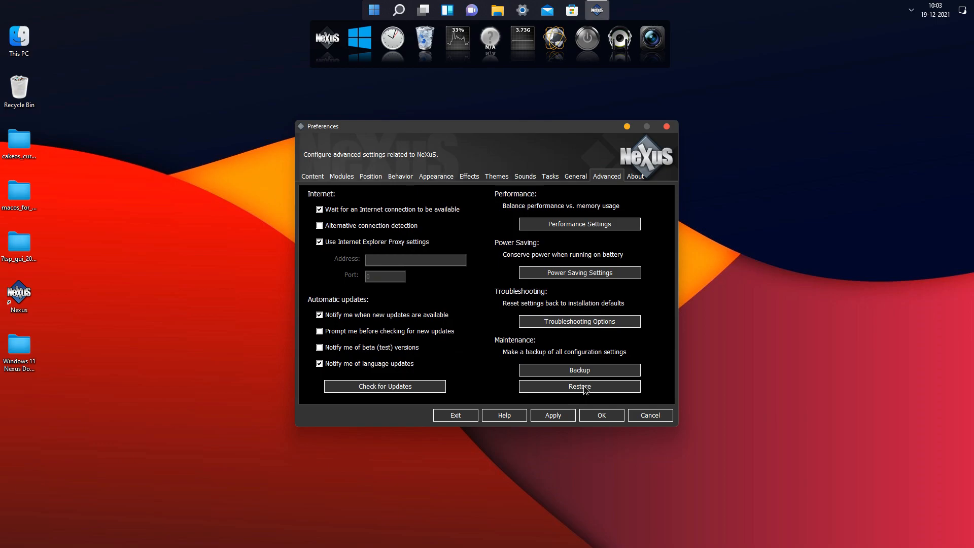
{"action": "left_click", "coordinate": [580, 387]}
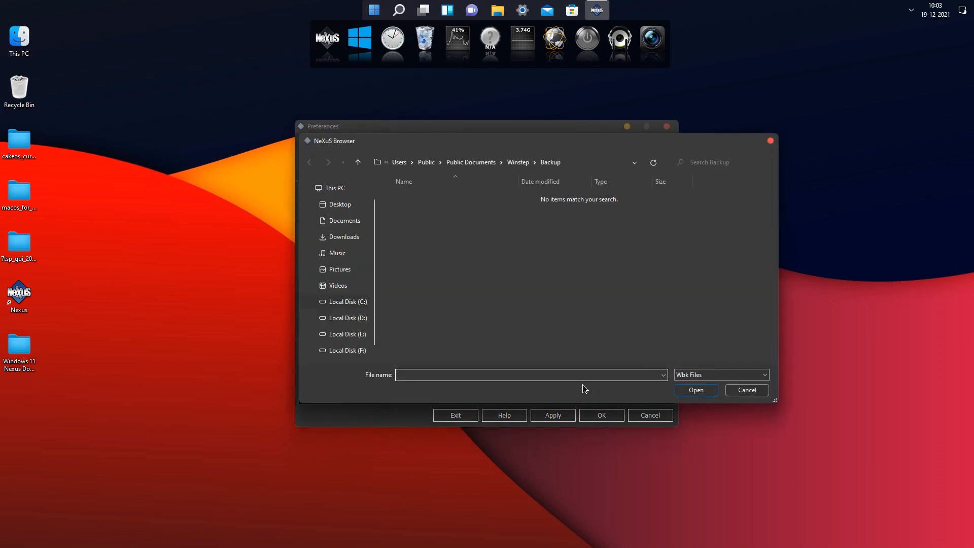
{"action": "left_click", "coordinate": [345, 204]}
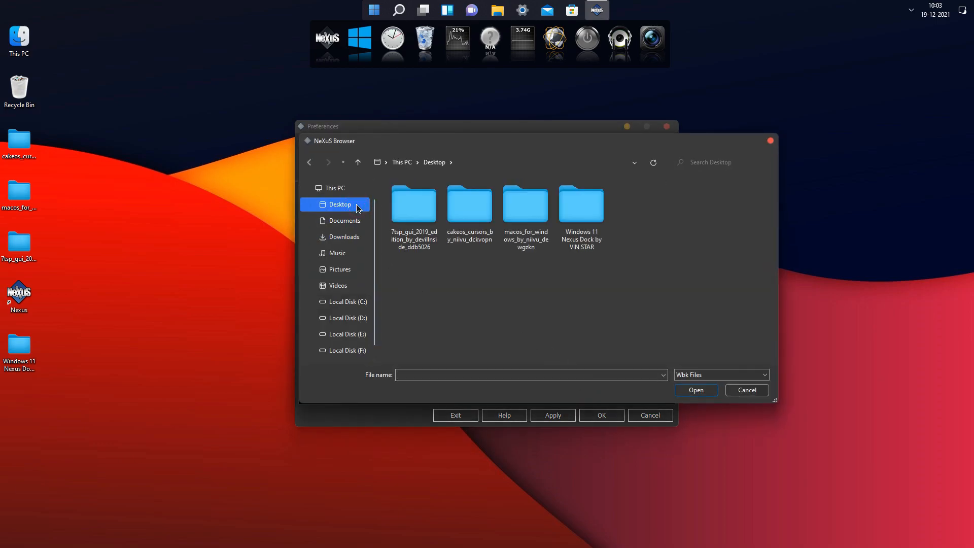
{"action": "double_click", "coordinate": [587, 206]}
{"action": "left_click", "coordinate": [517, 199]}
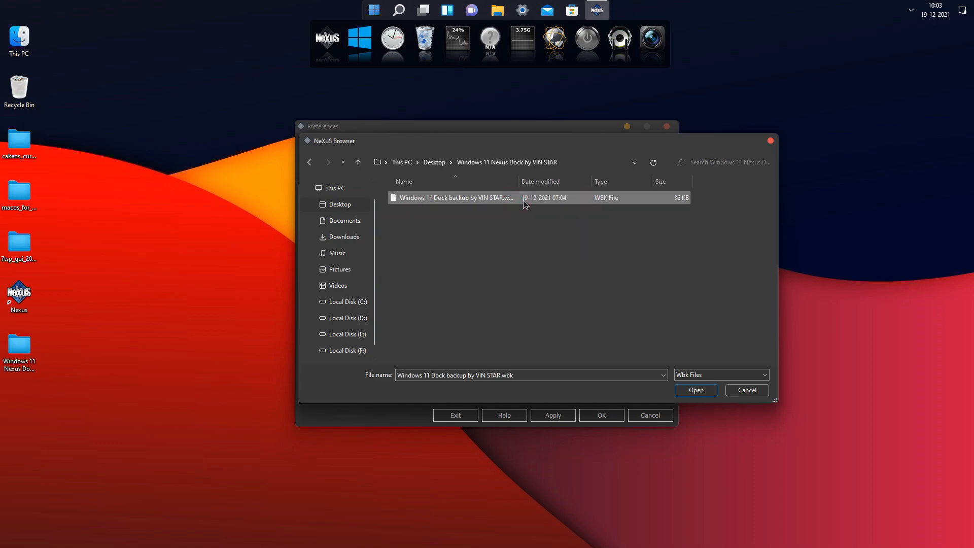
{"action": "left_click", "coordinate": [705, 389]}
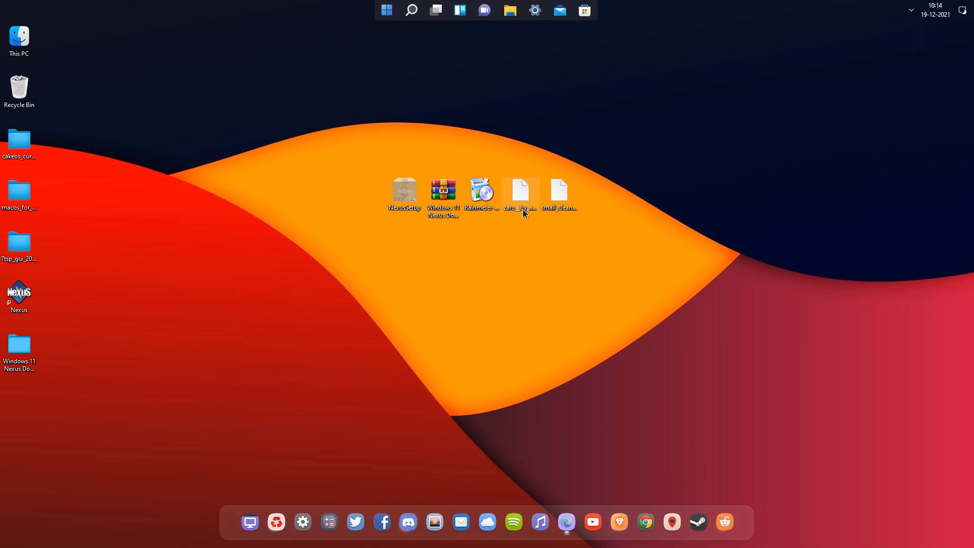
- Install Rainmeter in English with the standard installation and run it on finishing
{"action": "double_click", "coordinate": [494, 210]}
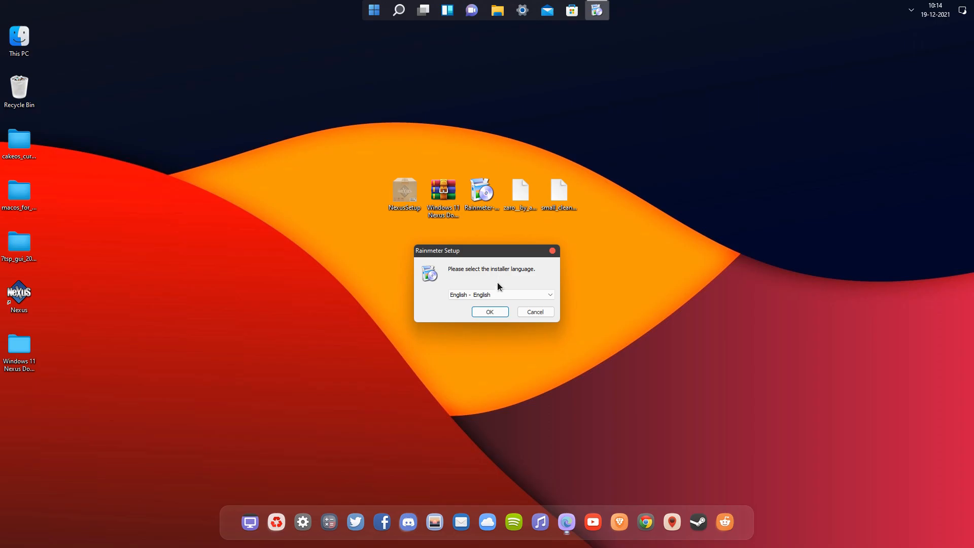
{"action": "left_click", "coordinate": [487, 311]}
{"action": "left_click", "coordinate": [540, 370]}
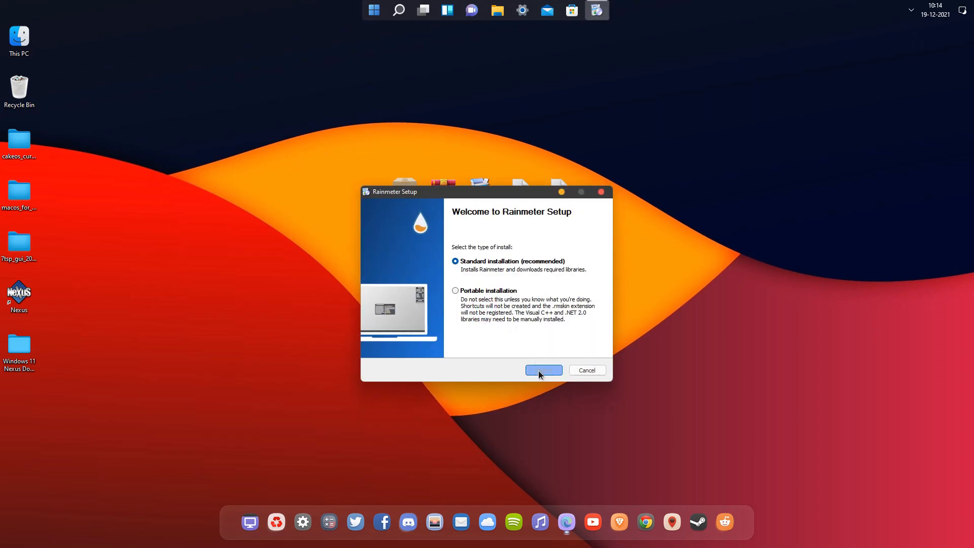
{"action": "left_click", "coordinate": [539, 370]}
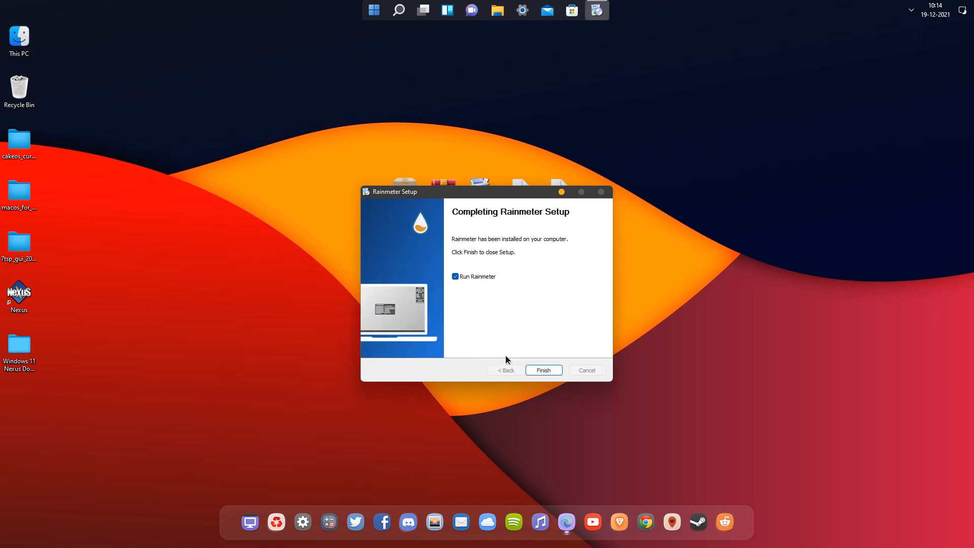
{"action": "left_click", "coordinate": [543, 369]}
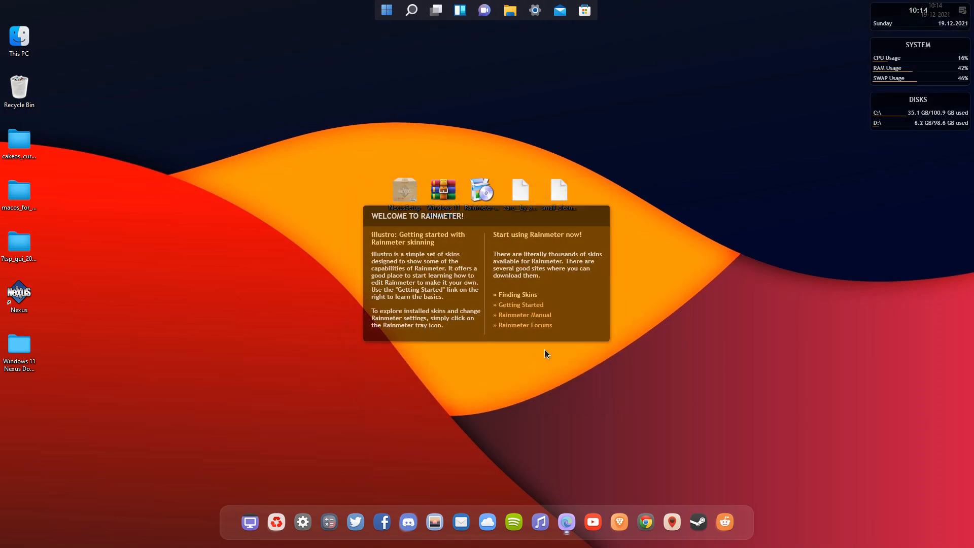
- Unload Rainmeter's default illustro skins from the desktop: Welcome, Disk, System and Clock
{"action": "right_click", "coordinate": [544, 334]}
{"action": "left_click", "coordinate": [579, 453]}
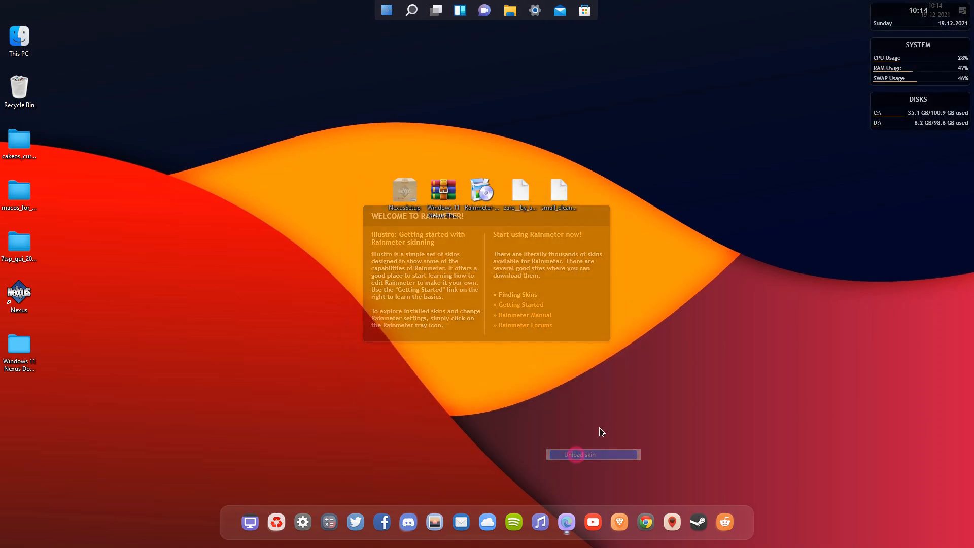
{"action": "right_click", "coordinate": [881, 131]}
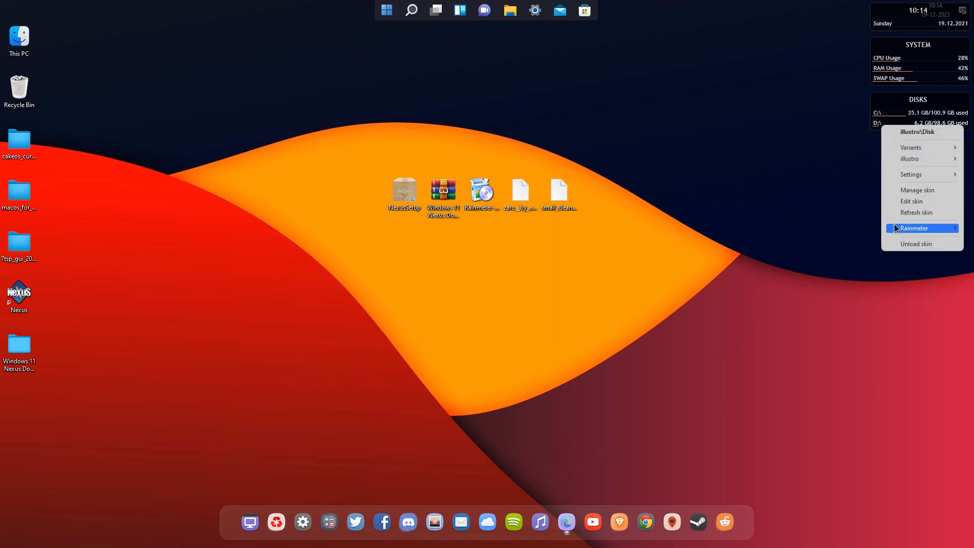
{"action": "left_click", "coordinate": [894, 243]}
{"action": "right_click", "coordinate": [917, 65]}
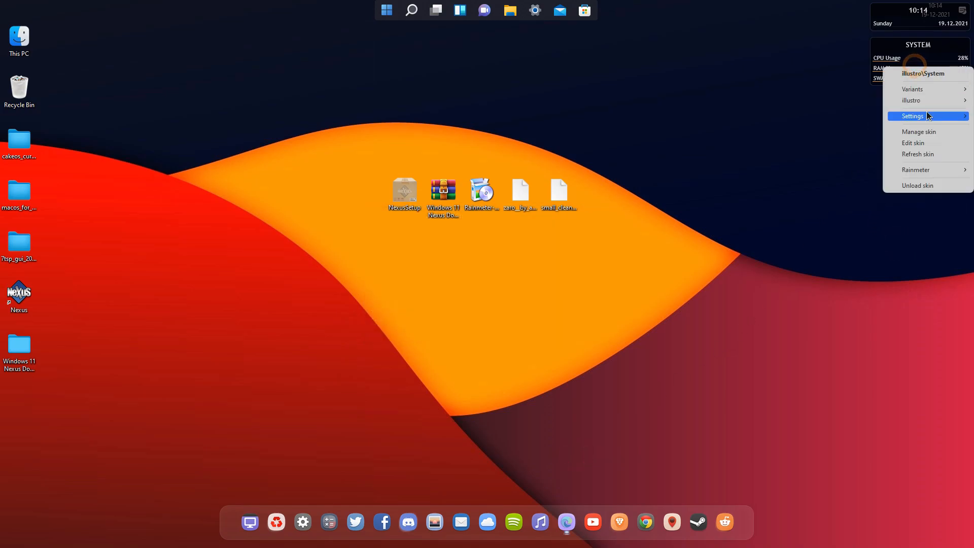
{"action": "left_click", "coordinate": [920, 185]}
{"action": "right_click", "coordinate": [910, 20]}
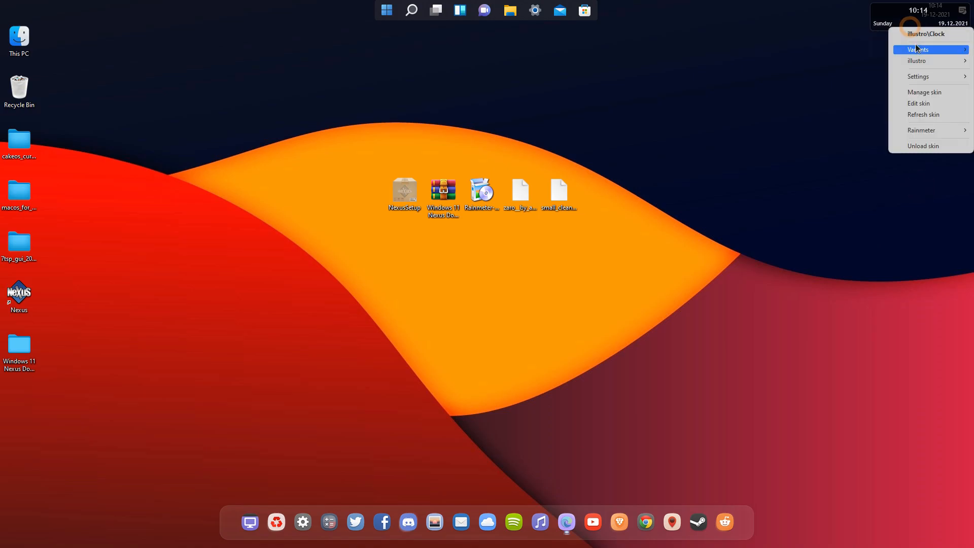
{"action": "left_click", "coordinate": [926, 146]}
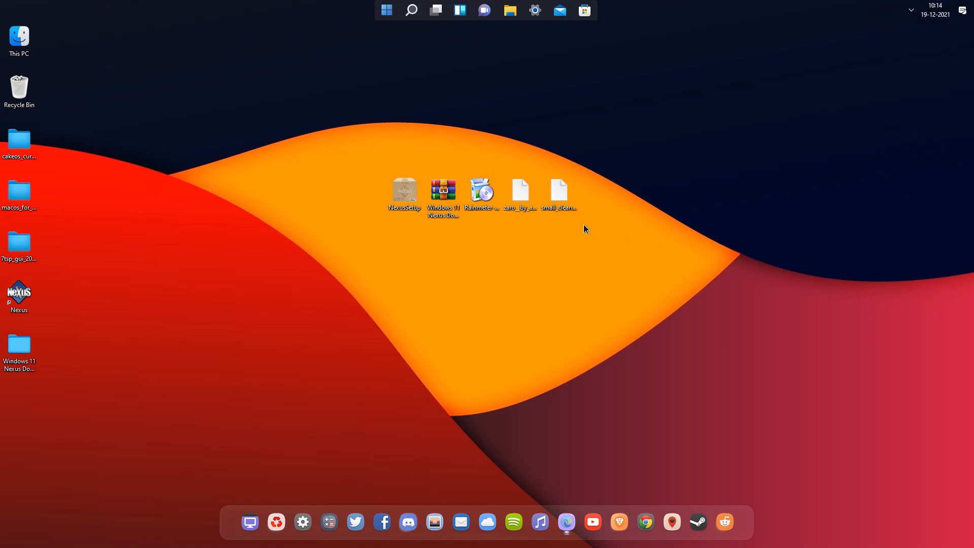
- Install the Zaro skin with its included layout and the SmallCleanWeather skin from their Rainmeter packages on the desktop
{"action": "double_click", "coordinate": [520, 193]}
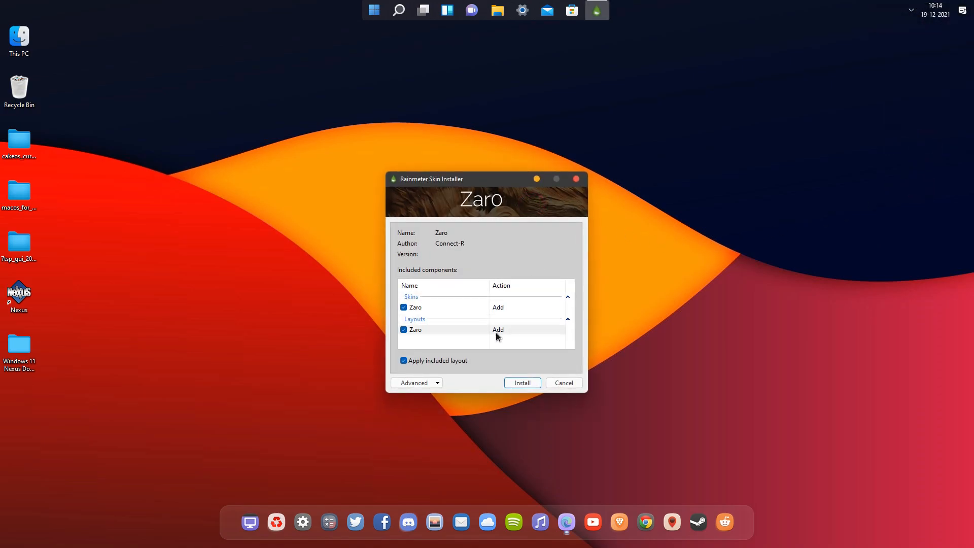
{"action": "left_click", "coordinate": [510, 379]}
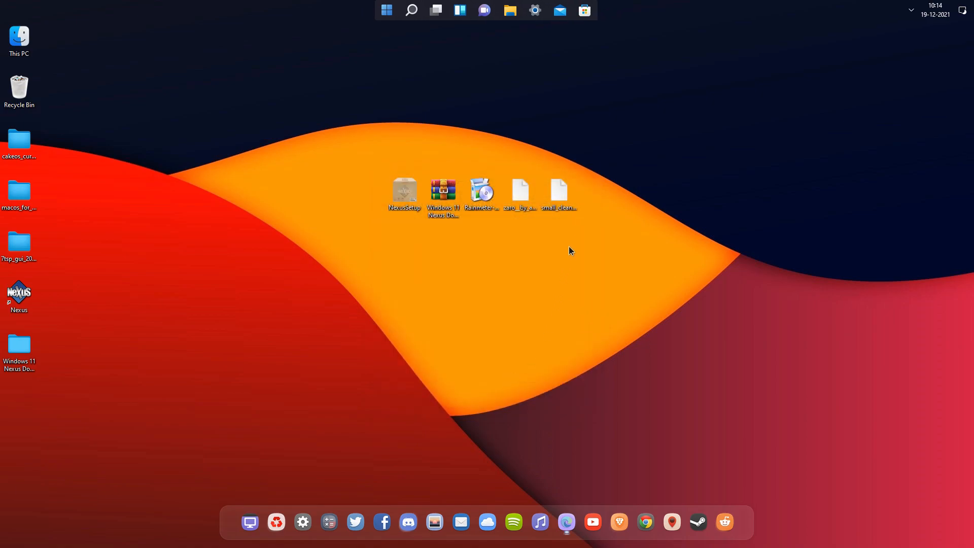
{"action": "left_click", "coordinate": [568, 208]}
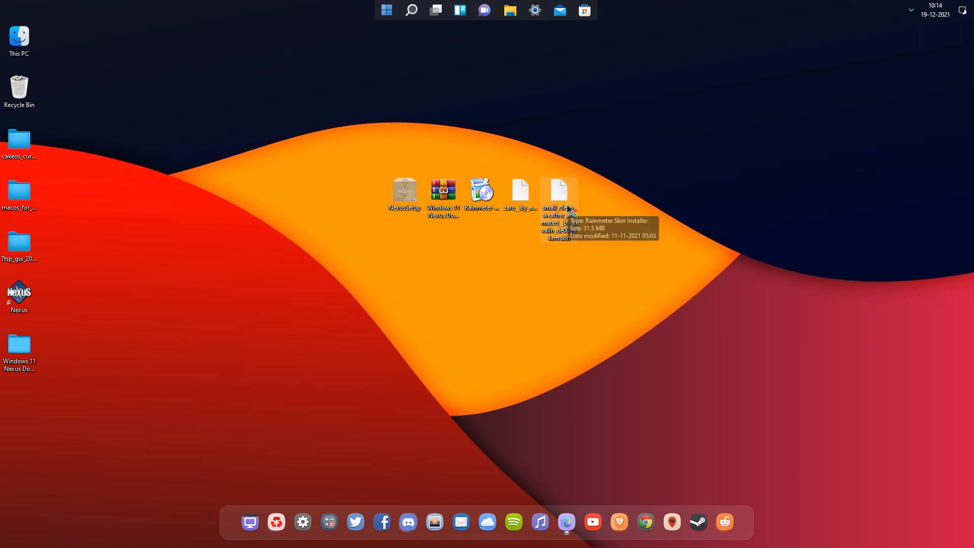
{"action": "double_click", "coordinate": [568, 207]}
{"action": "left_click", "coordinate": [447, 359]}
{"action": "left_click", "coordinate": [448, 358]}
{"action": "left_click", "coordinate": [512, 377]}
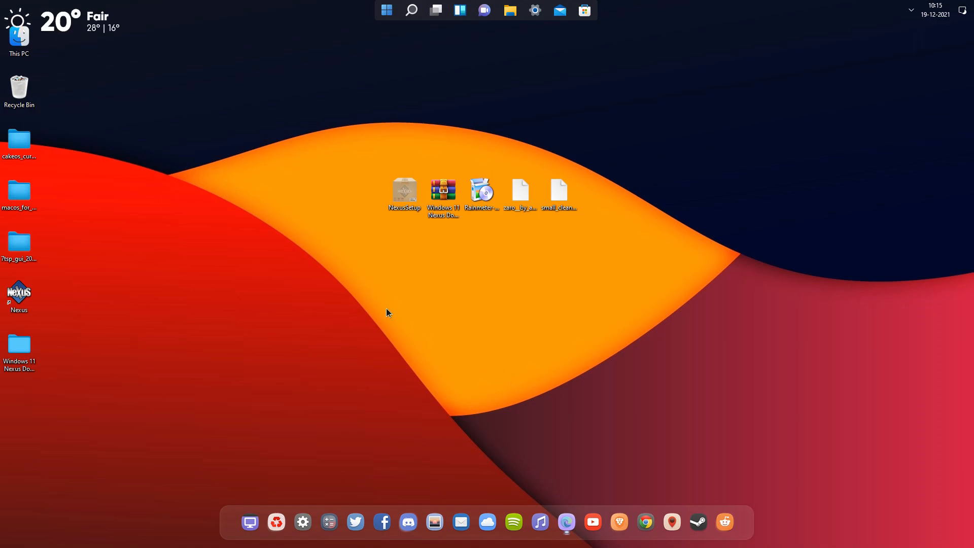
- Load Zaro's Time and Date skin in Rainmeter and place it directly above the weather widget on the desktop's right side
{"action": "left_click_drag", "start_coordinate": [76, 35], "coordinate": [805, 236]}
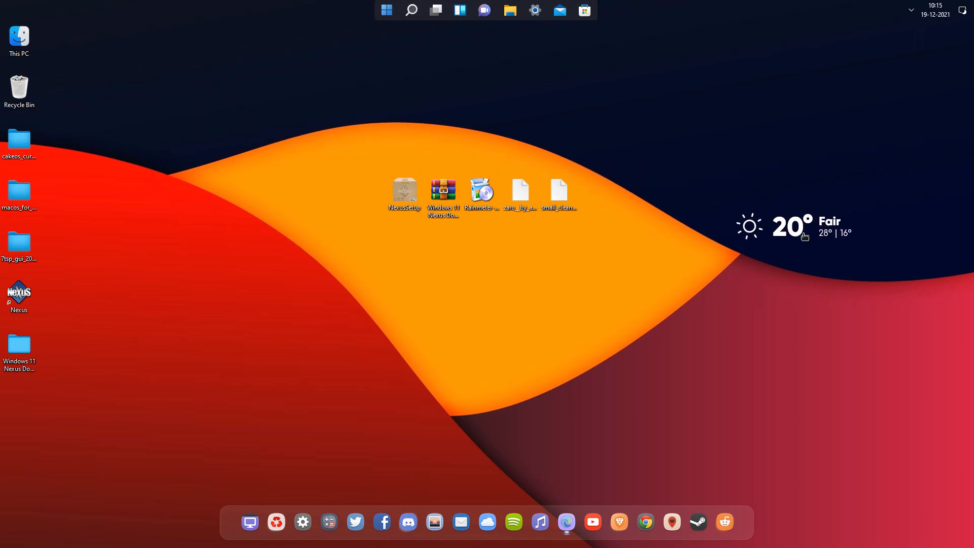
{"action": "left_click", "coordinate": [912, 11]}
{"action": "left_click", "coordinate": [912, 35]}
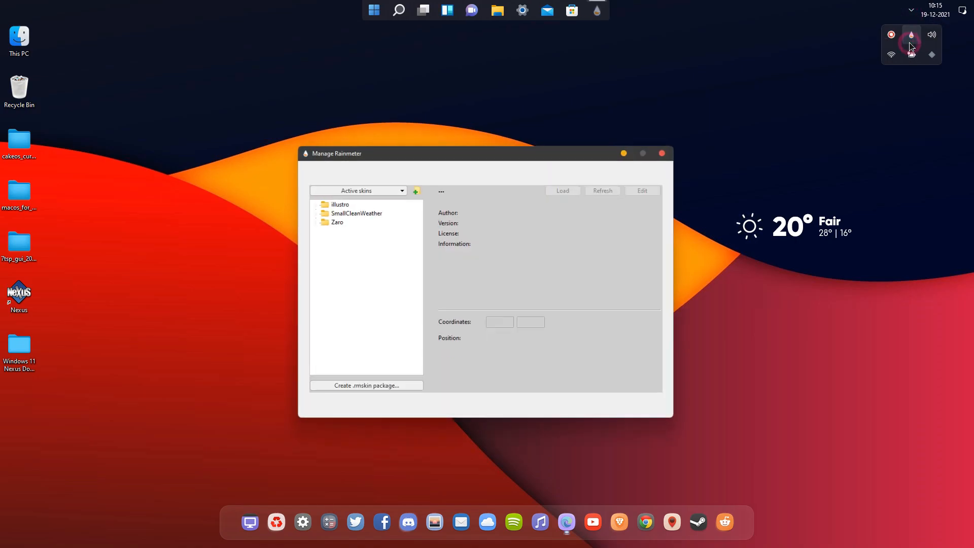
{"action": "double_click", "coordinate": [333, 220]}
{"action": "double_click", "coordinate": [349, 249]}
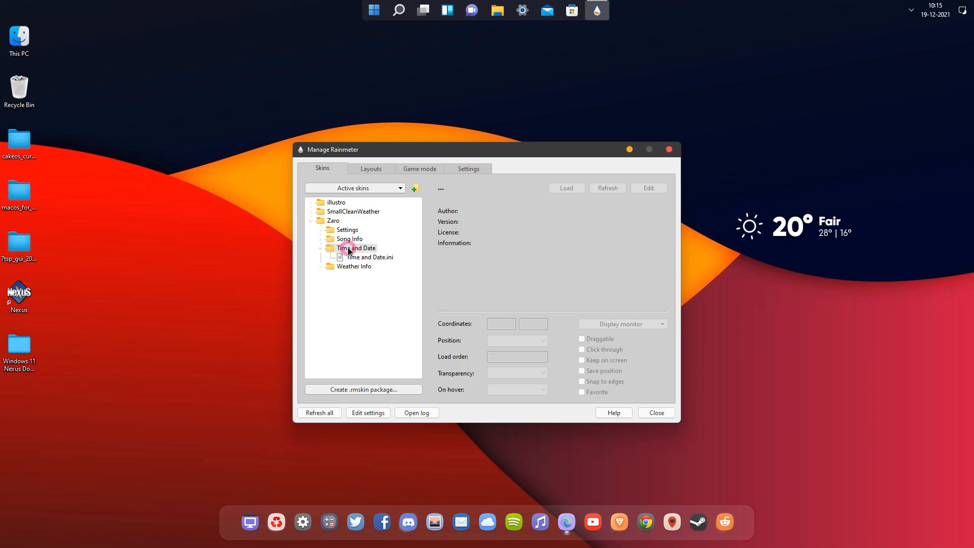
{"action": "double_click", "coordinate": [356, 258]}
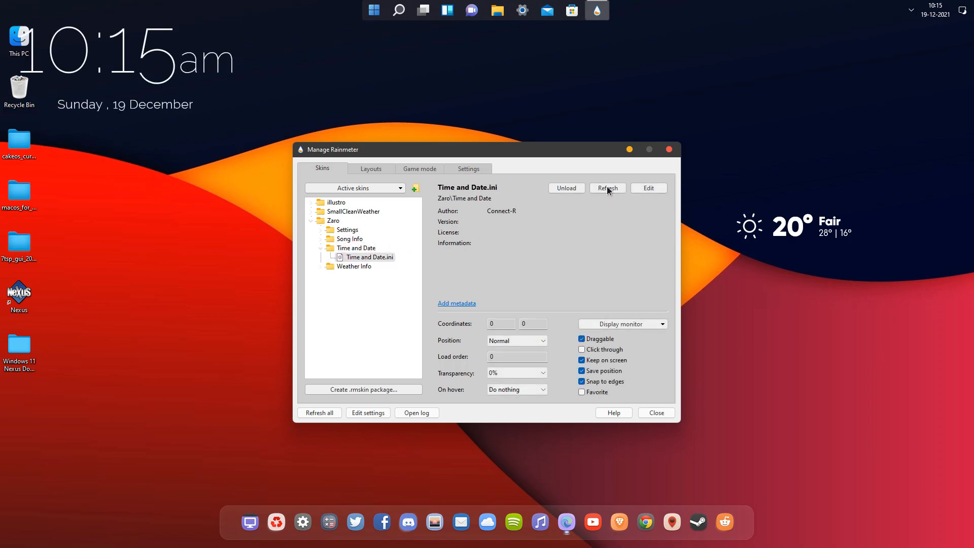
{"action": "left_click", "coordinate": [669, 149]}
{"action": "left_click_drag", "start_coordinate": [157, 82], "coordinate": [833, 168]}
{"action": "left_click_drag", "start_coordinate": [810, 238], "coordinate": [842, 245]}
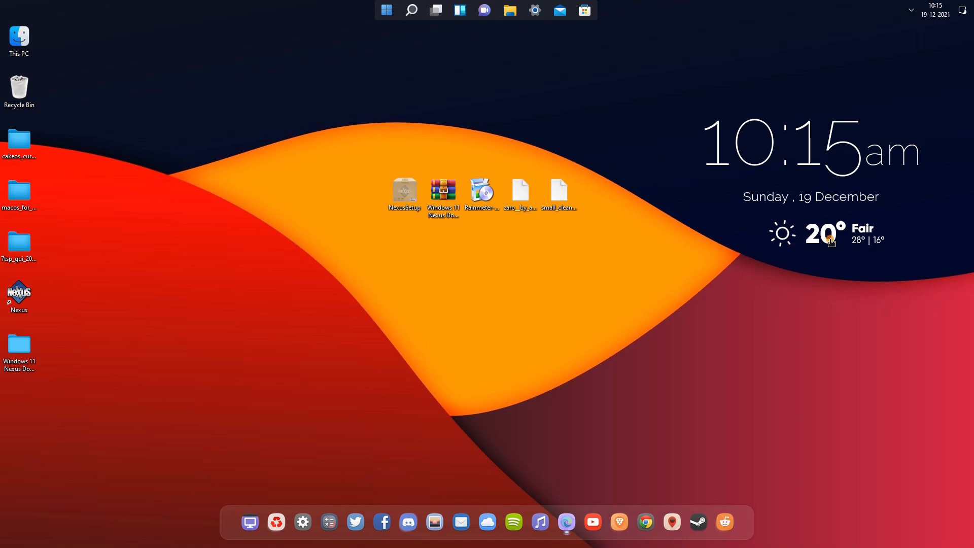
- Switch the weather widget to the SmallCleanWeather Light Font variant, then scale it down and align it beneath the date
{"action": "right_click", "coordinate": [831, 240]}
{"action": "mouse_move", "coordinate": [843, 282]}
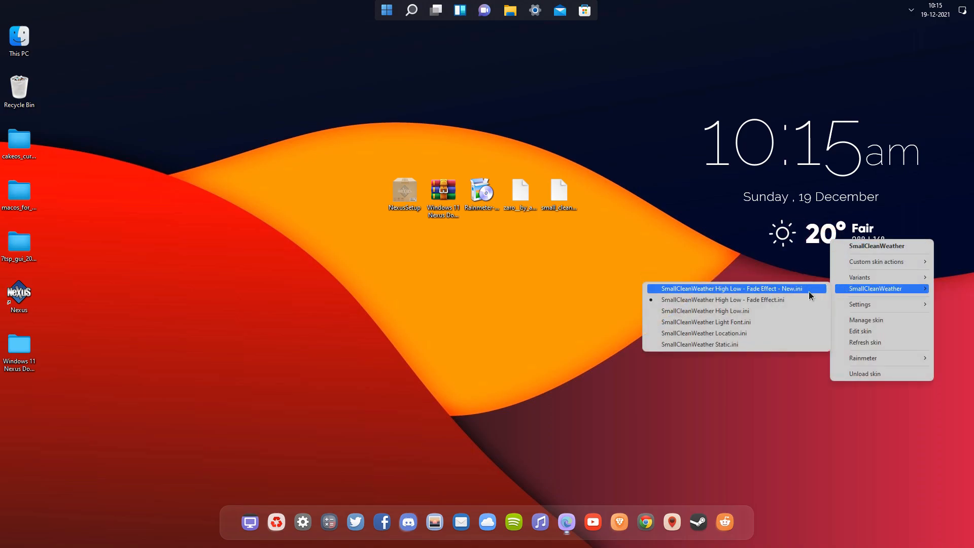
{"action": "left_click", "coordinate": [698, 322]}
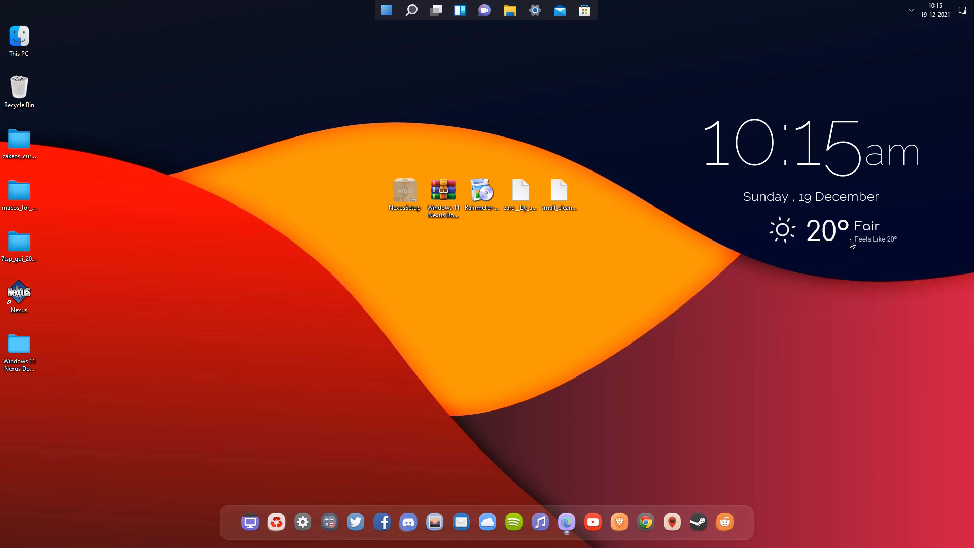
{"action": "scroll", "coordinate": [853, 241], "scroll_direction": "down", "scroll_amount": 2}
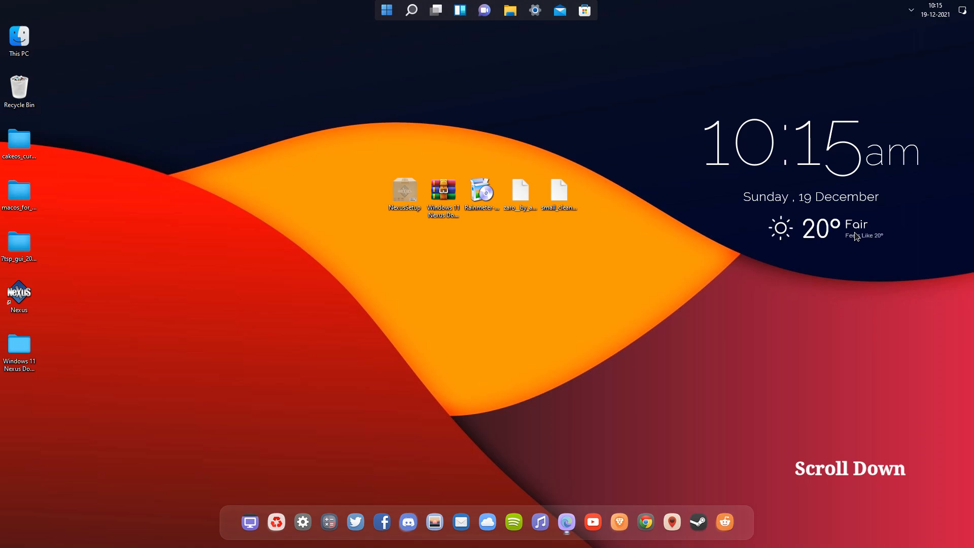
{"action": "scroll", "coordinate": [856, 236], "scroll_direction": "down", "scroll_amount": 2}
{"action": "scroll", "coordinate": [856, 237], "scroll_direction": "up", "scroll_amount": 3}
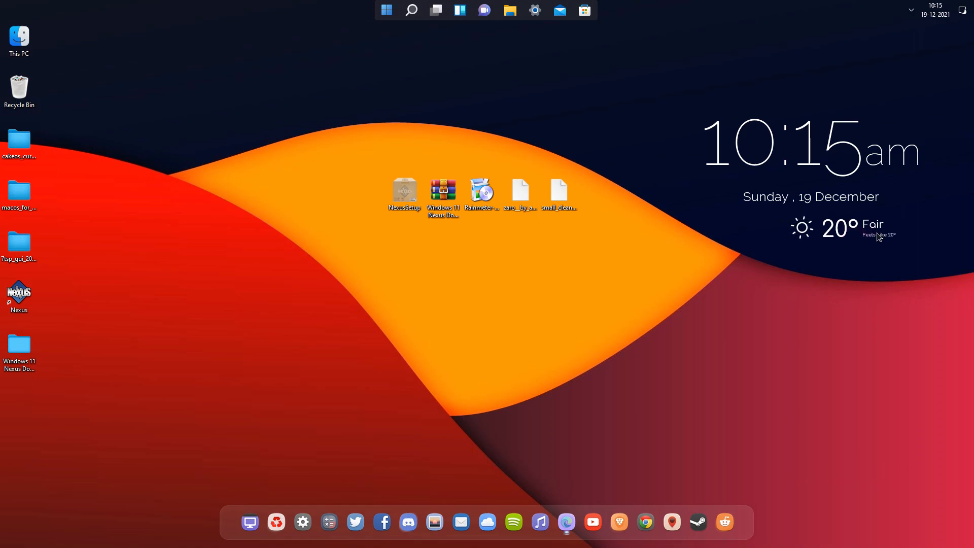
{"action": "left_click_drag", "start_coordinate": [875, 204], "coordinate": [881, 203]}
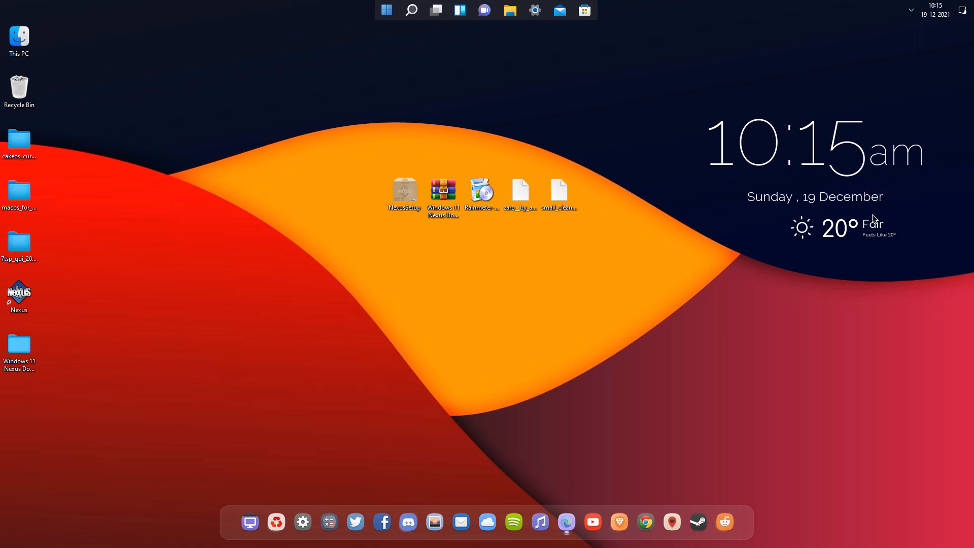
- Examine the latitude and longitude settings and the Google Maps note in the weather widget's variables file, and close it
{"action": "right_click", "coordinate": [821, 227]}
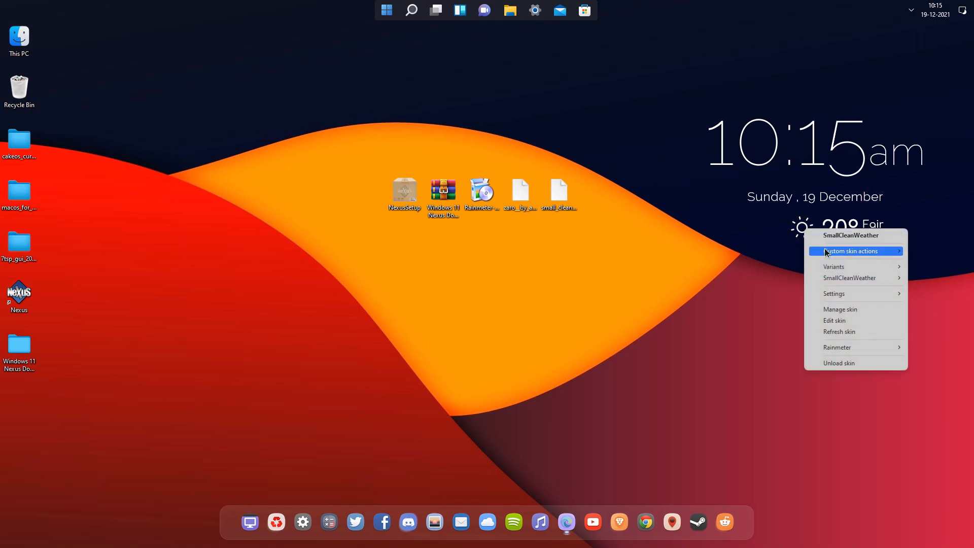
{"action": "mouse_move", "coordinate": [826, 251]}
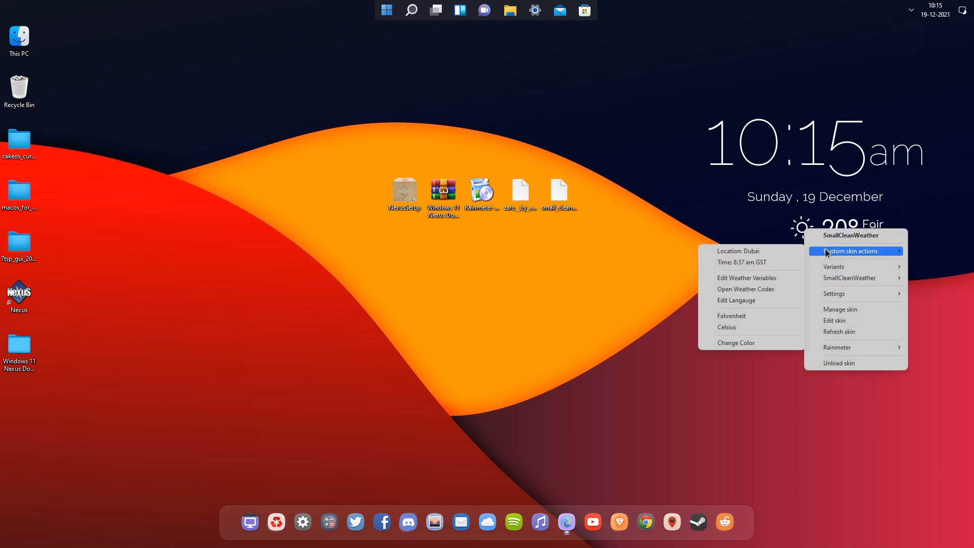
{"action": "left_click", "coordinate": [760, 282]}
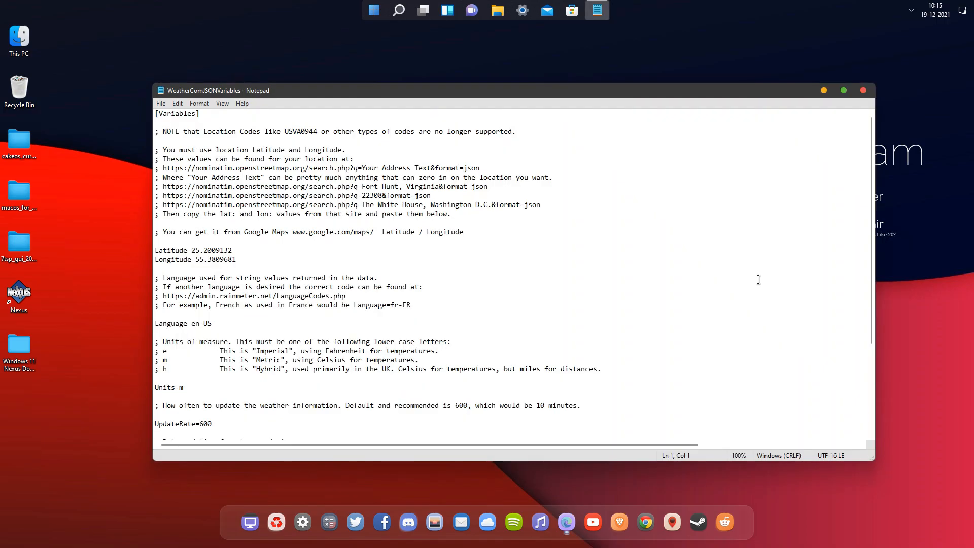
{"action": "scroll", "coordinate": [312, 338], "scroll_direction": "down", "scroll_amount": 2}
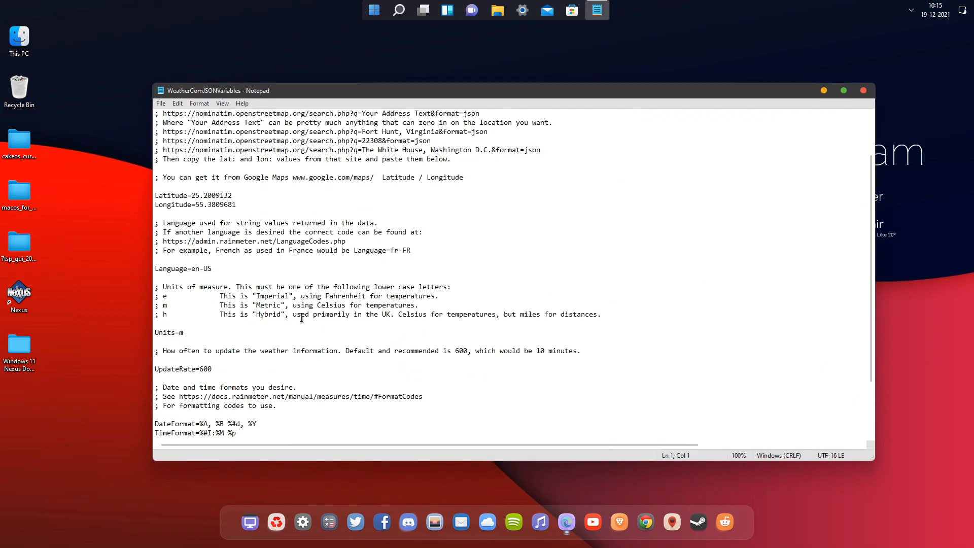
{"action": "left_click_drag", "start_coordinate": [247, 207], "coordinate": [446, 176]}
{"action": "left_click", "coordinate": [310, 214]}
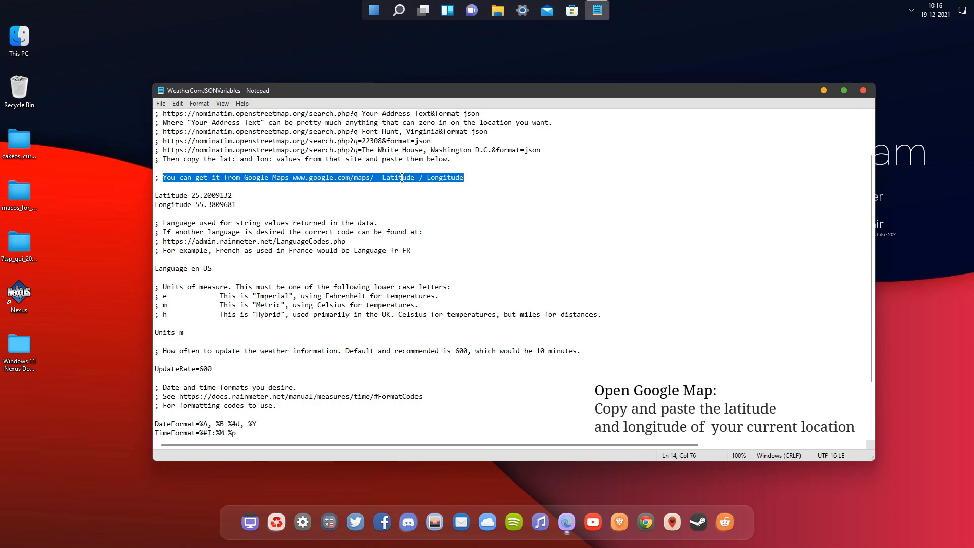
{"action": "left_click", "coordinate": [402, 177]}
{"action": "left_click_drag", "start_coordinate": [240, 196], "coordinate": [216, 200]}
{"action": "left_click", "coordinate": [344, 204]}
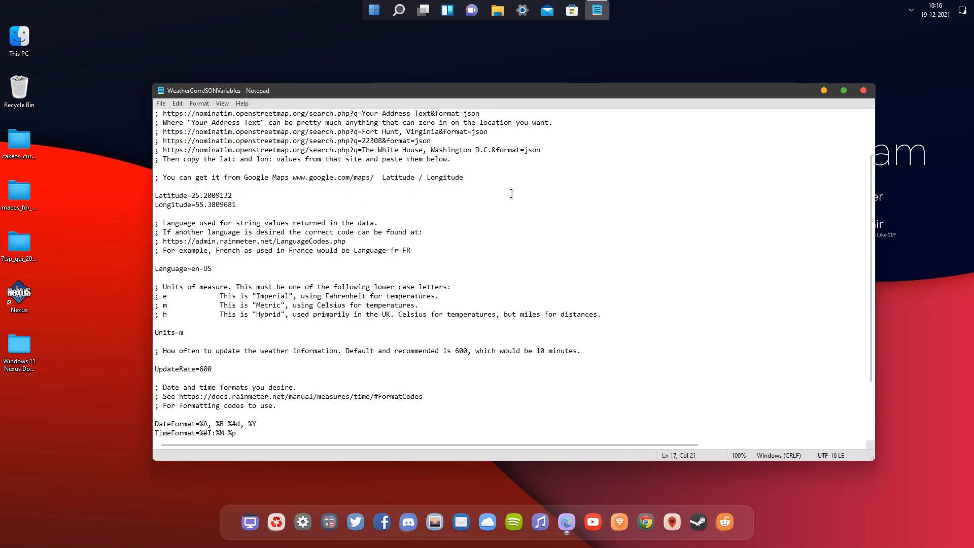
{"action": "left_click", "coordinate": [865, 90]}
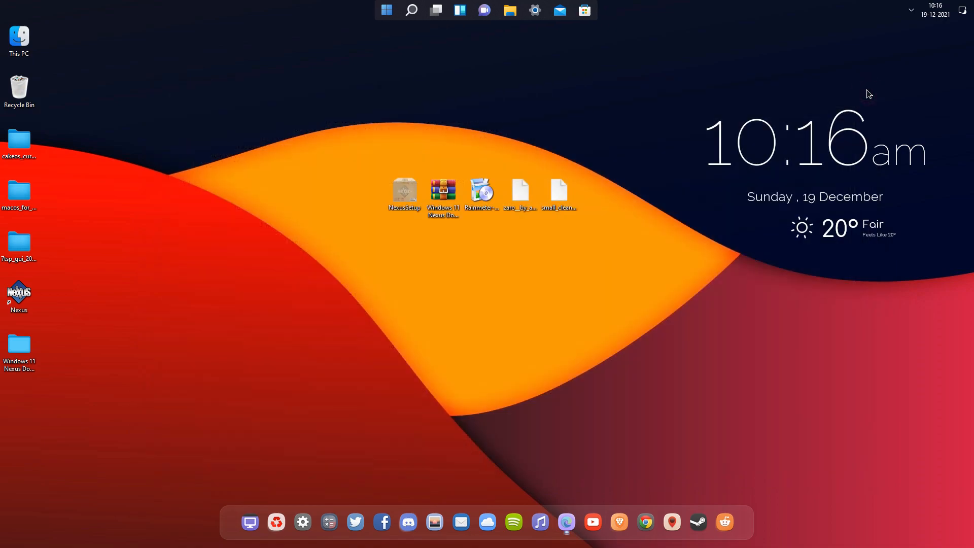
- Enable click through for the Time and Date widget and turn off dragging for the SmallCleanWeather widget
{"action": "right_click", "coordinate": [723, 170]}
{"action": "mouse_move", "coordinate": [751, 218]}
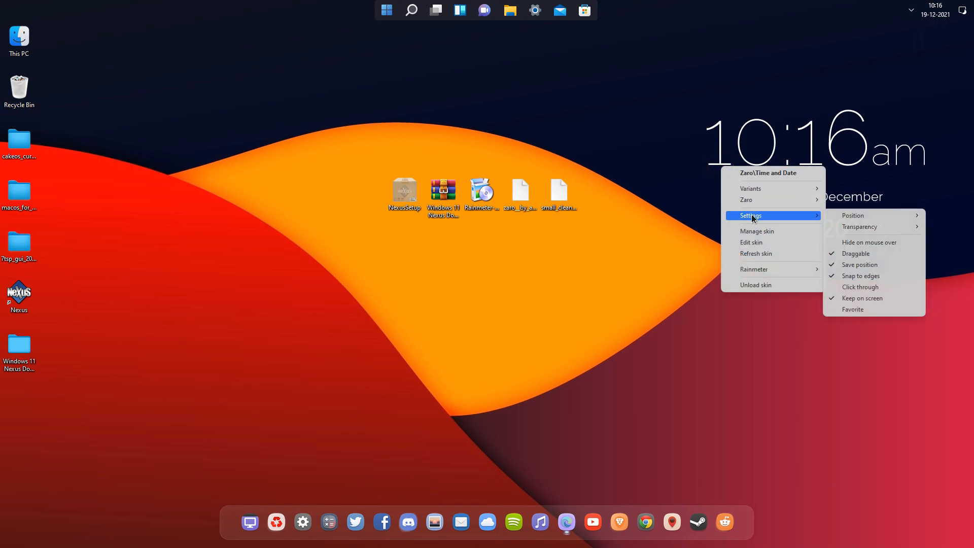
{"action": "left_click", "coordinate": [848, 288]}
{"action": "right_click", "coordinate": [832, 236]}
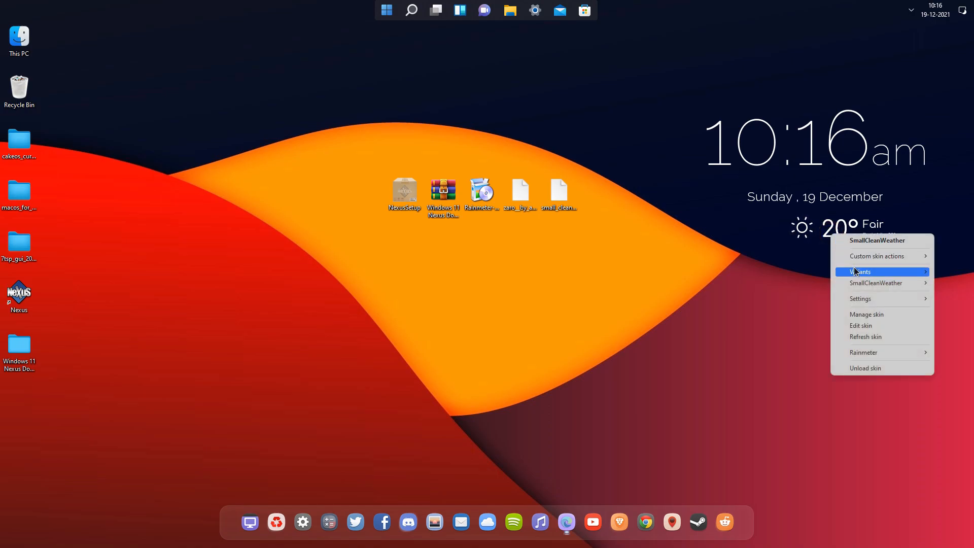
{"action": "mouse_move", "coordinate": [859, 303]}
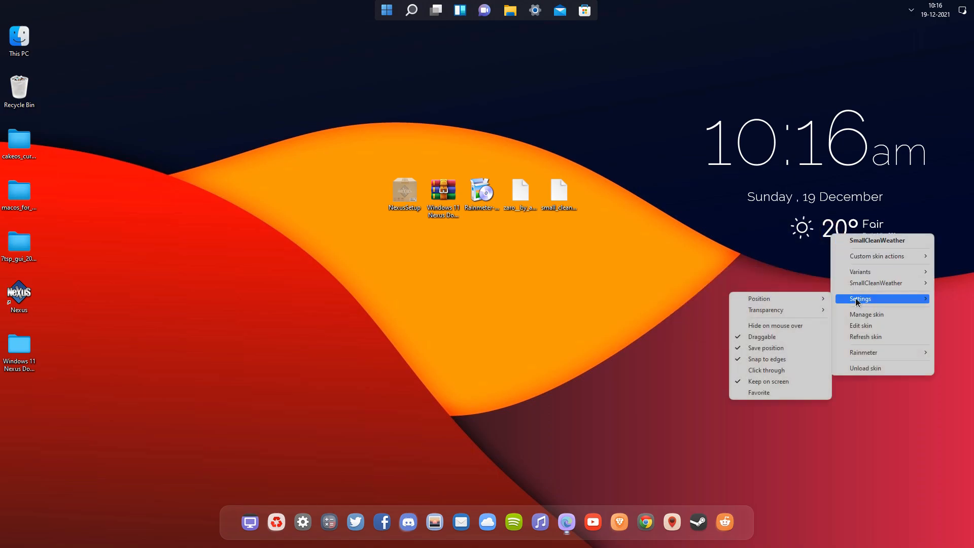
{"action": "left_click", "coordinate": [771, 339]}
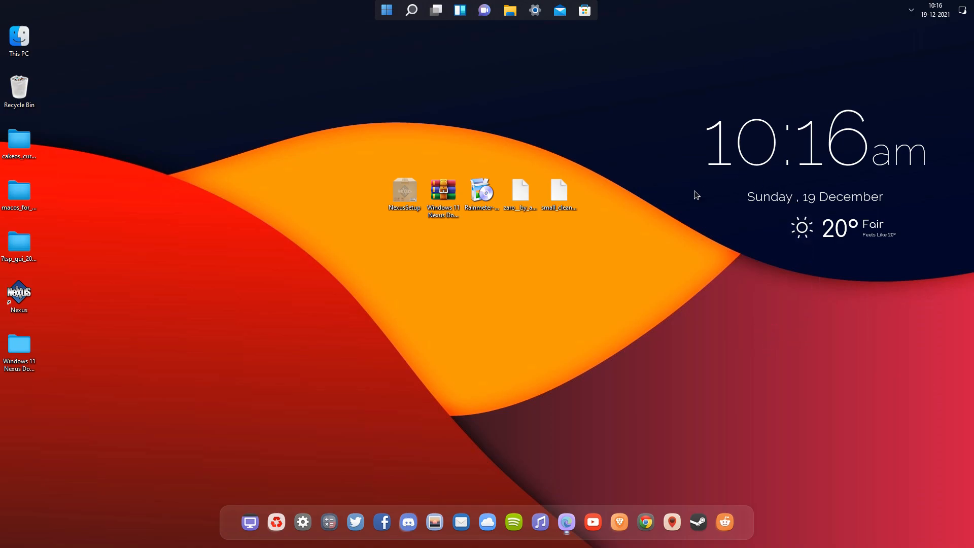
- Hide all the desktop icons so only the wallpaper, widgets, taskbar and dock remain
{"action": "right_click", "coordinate": [665, 193]}
{"action": "mouse_move", "coordinate": [689, 223]}
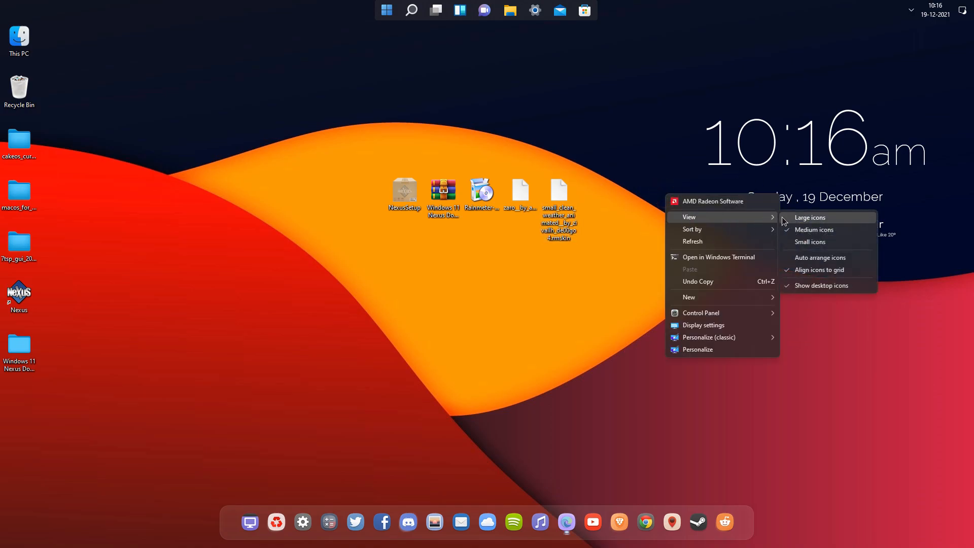
{"action": "left_click", "coordinate": [796, 287]}
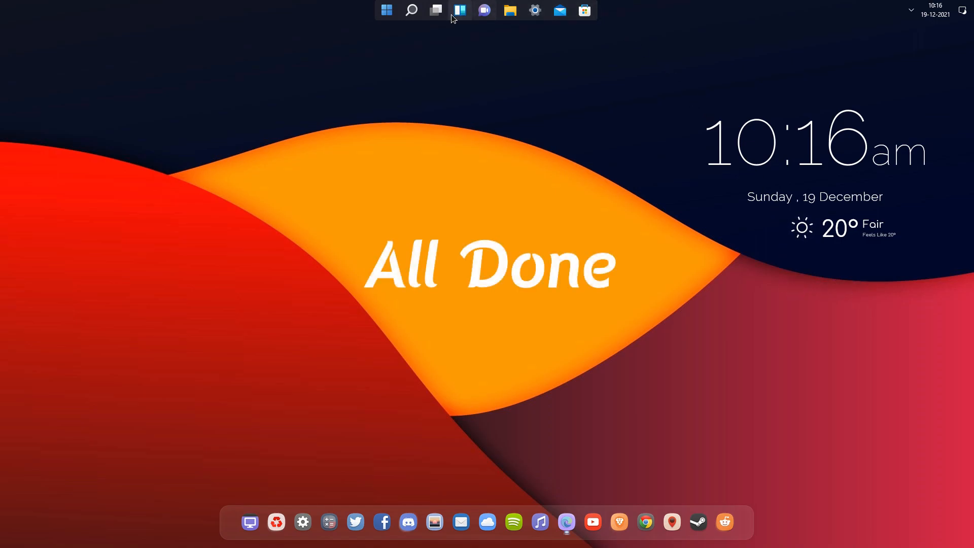
- Review the customized Start menu and the themed This PC, Quick access and Local Disk (C:) folders, closing each when done
{"action": "left_click", "coordinate": [387, 10]}
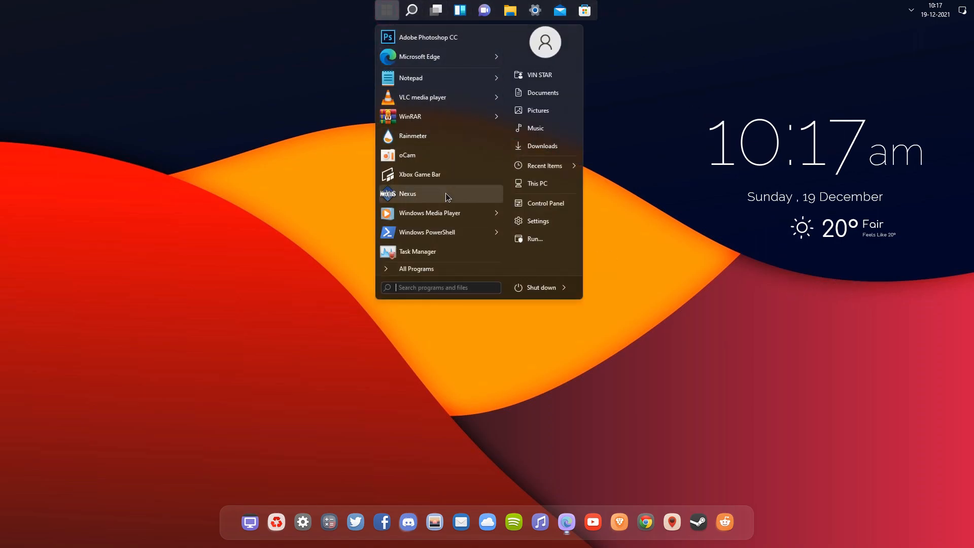
{"action": "left_click", "coordinate": [525, 318]}
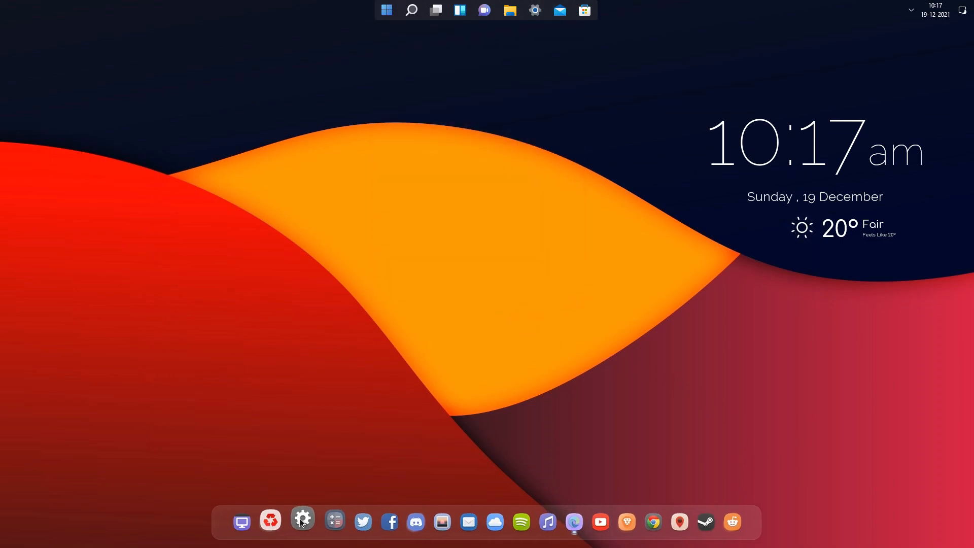
{"action": "left_click", "coordinate": [248, 521]}
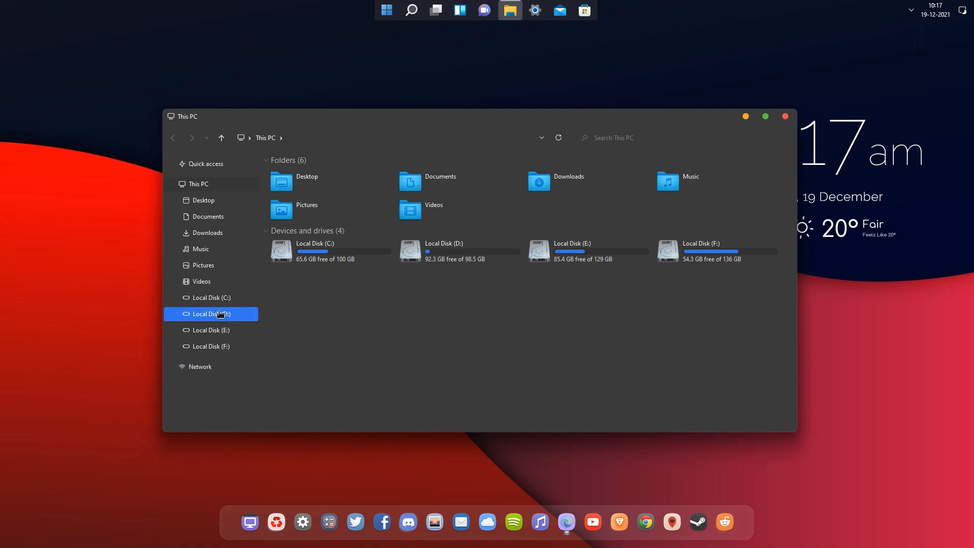
{"action": "left_click", "coordinate": [224, 164]}
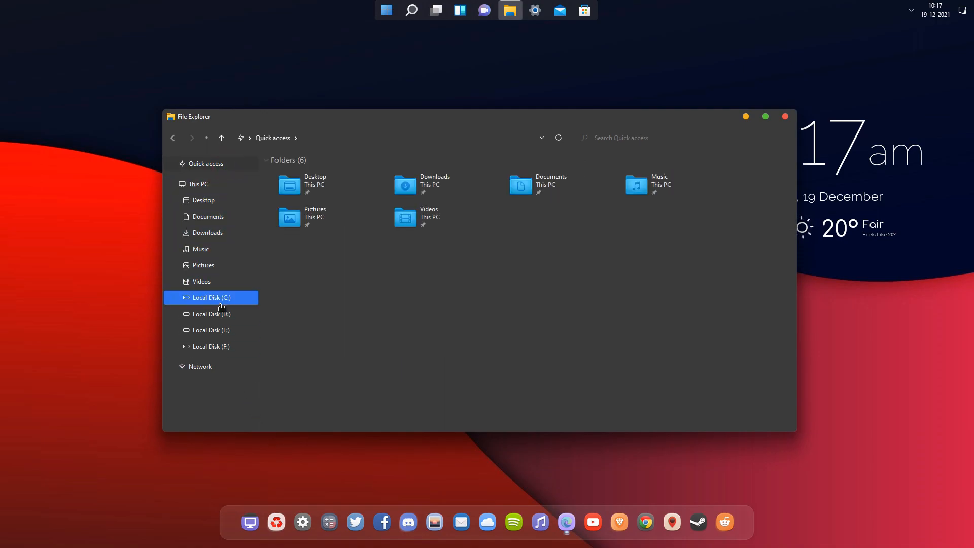
{"action": "left_click", "coordinate": [251, 185]}
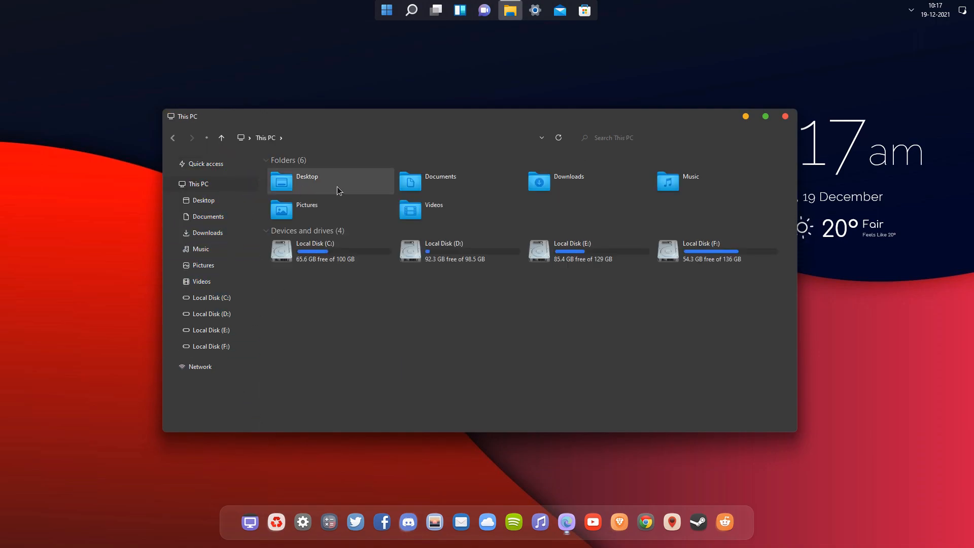
{"action": "double_click", "coordinate": [321, 255]}
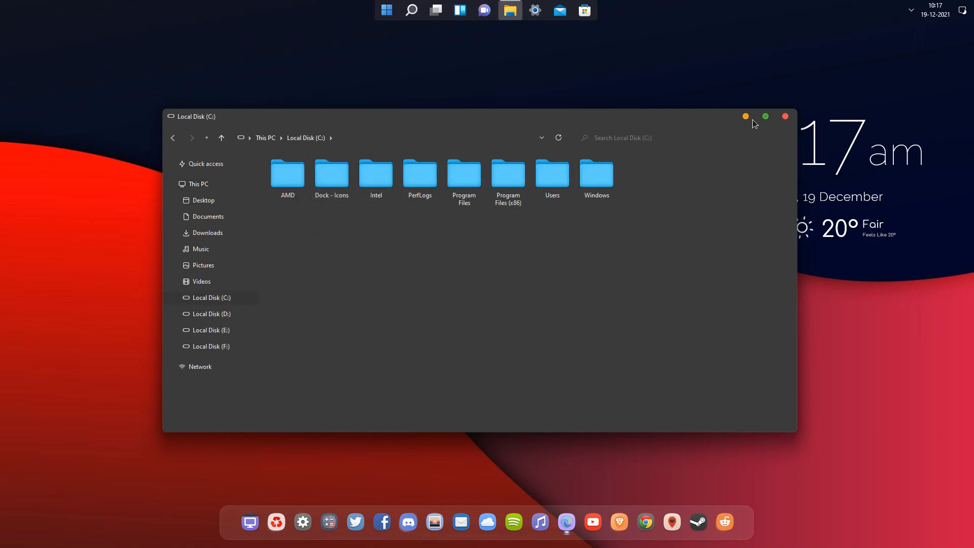
{"action": "left_click", "coordinate": [783, 118]}
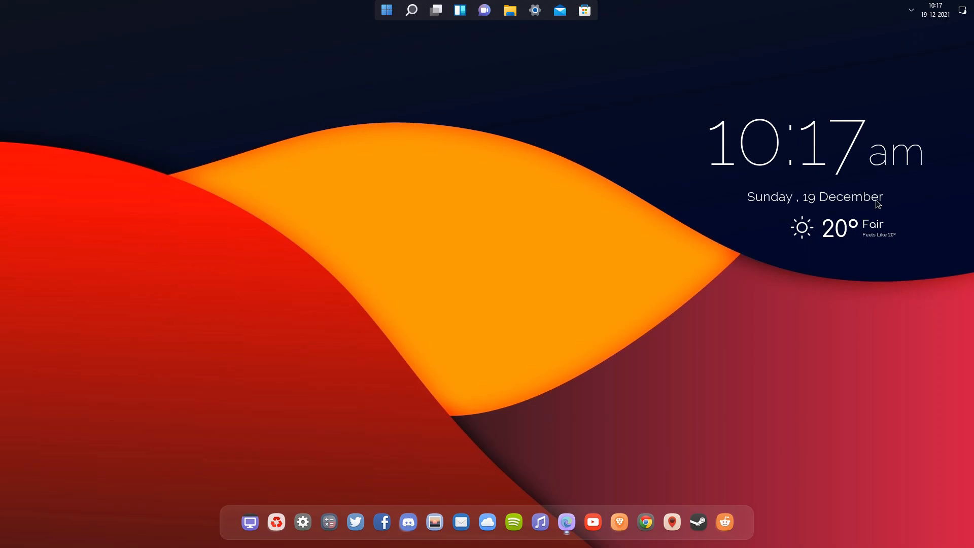